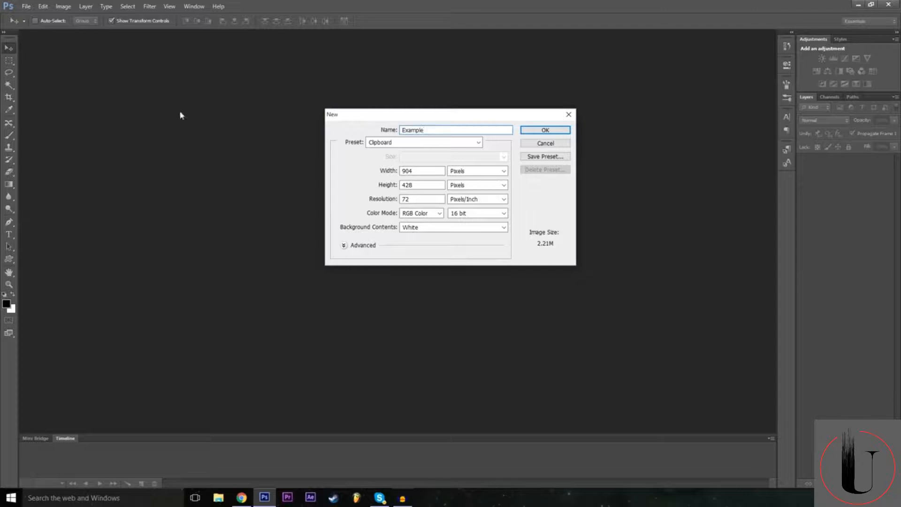
Set the new document's width to 1920 pixels and its height to 1080 pixels.
left_click(427, 172)
double_click(417, 171)
type("1920")
double_click(421, 172)
double_click(422, 185)
left_click(413, 184)
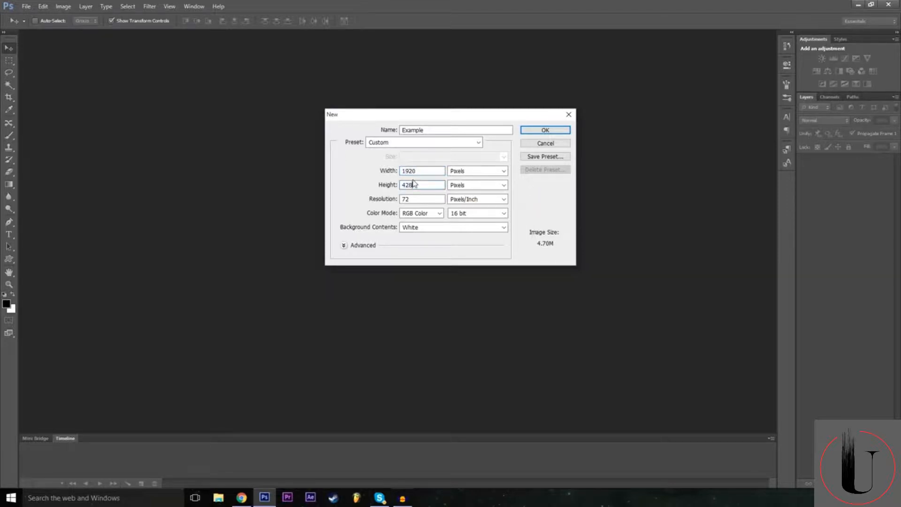
key("BackSpace")
key("BackSpace")
key("BackSpace")
type("1080")
left_click(373, 163)
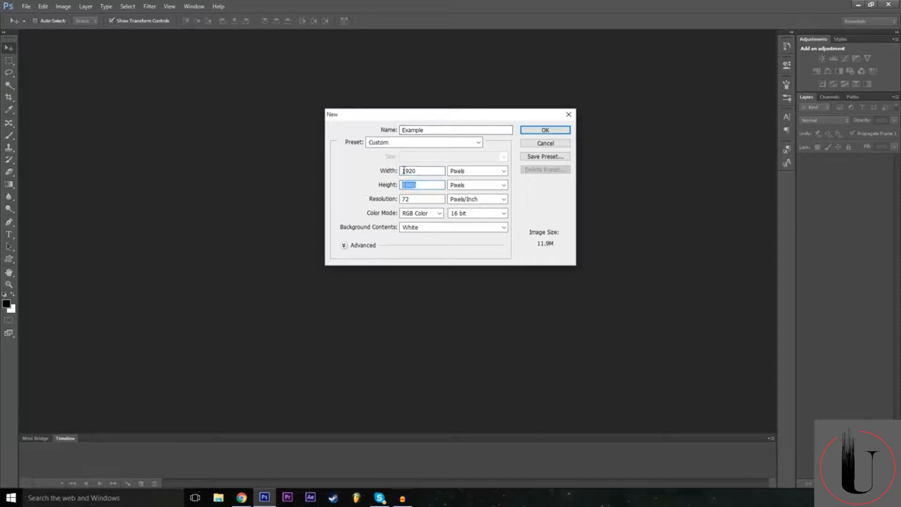
Choose Pixels as the measurement unit for both the width and the height of the new document.
left_click(481, 173)
left_click(481, 173)
left_click(482, 200)
left_click(481, 201)
left_click(479, 173)
left_click(477, 173)
key("Tab")
left_click(476, 175)
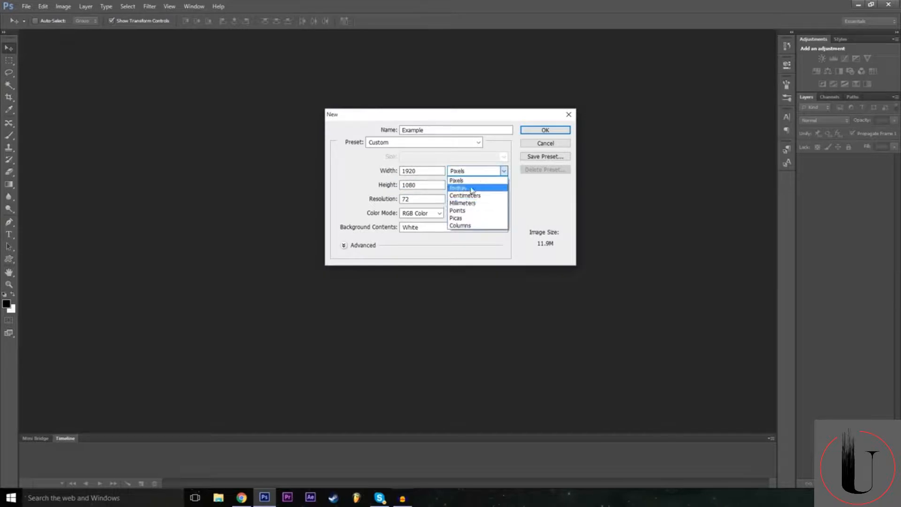
left_click(468, 180)
left_click(467, 186)
left_click(468, 185)
left_click(468, 185)
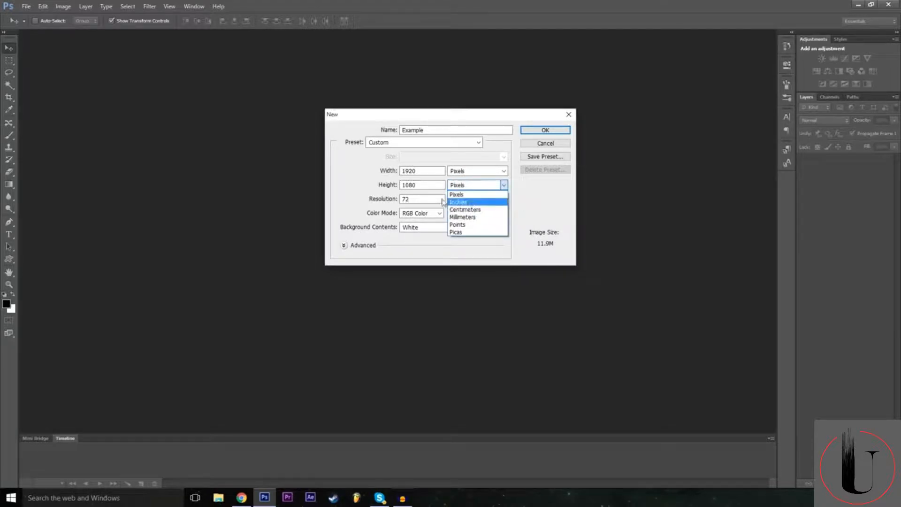
left_click(456, 192)
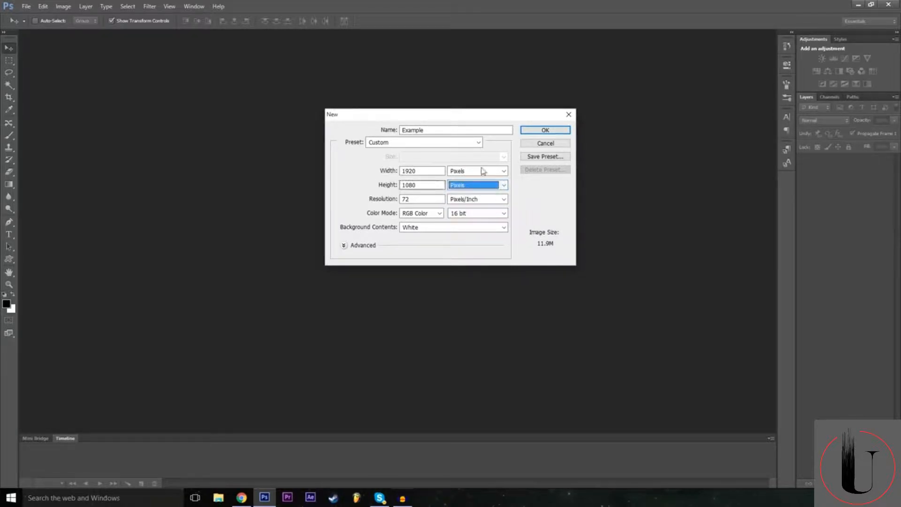
key("shift+Tab")
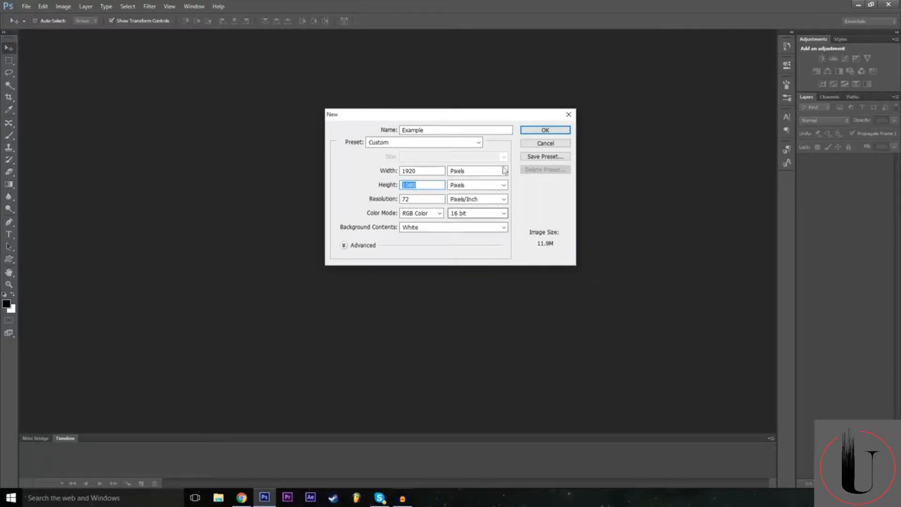
Set the RGB colour depth to 16 bit and create the Example document.
left_click(487, 213)
left_click(478, 214)
left_click(479, 214)
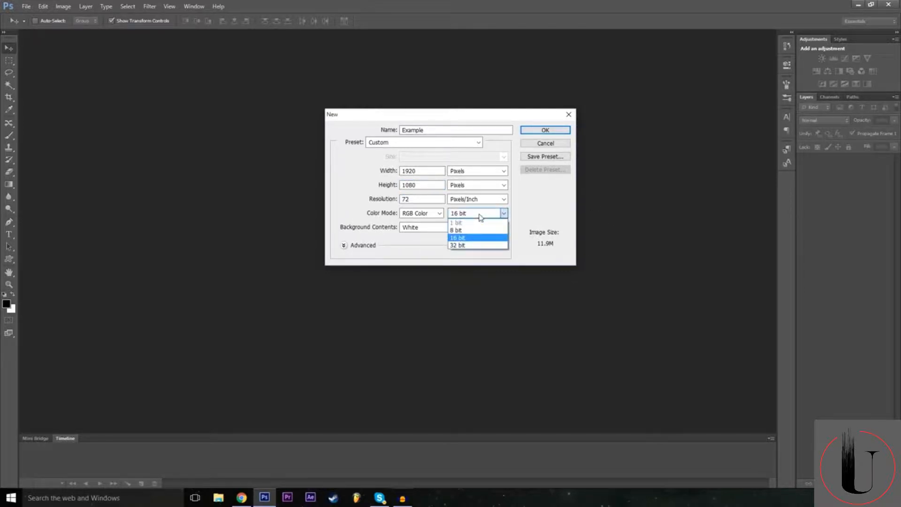
left_click(469, 237)
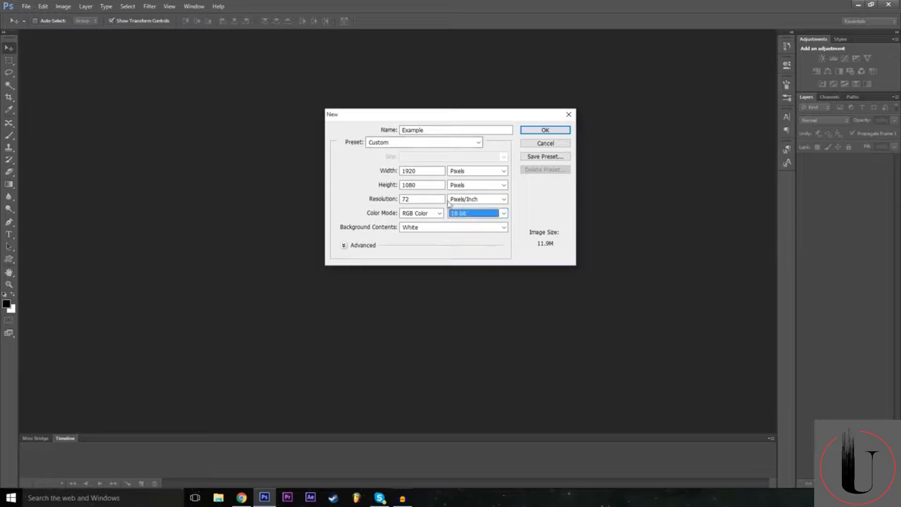
left_click(546, 131)
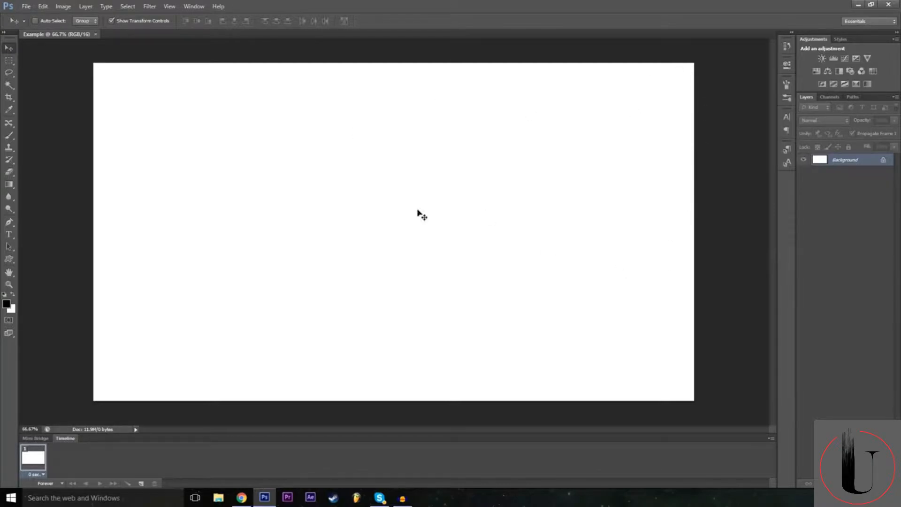
Start converting the locked background into a regular layer and name it Background.
double_click(883, 162)
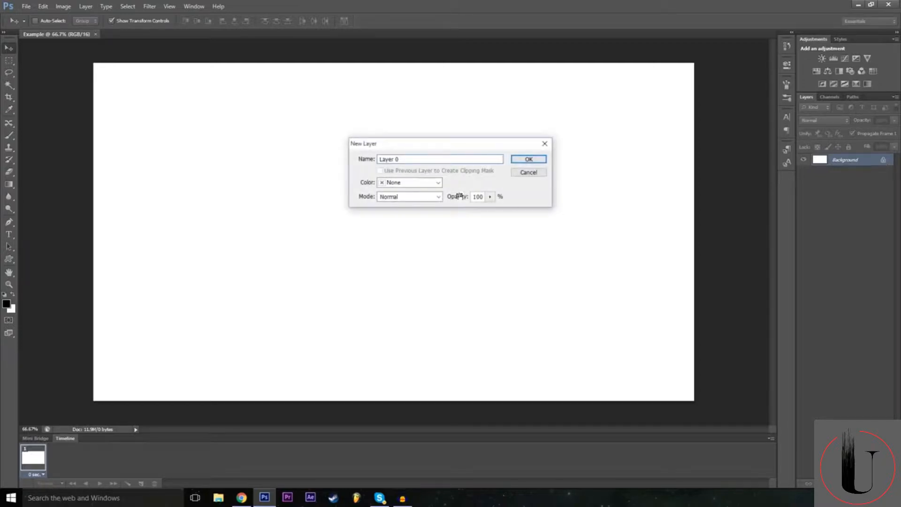
left_click(438, 161)
double_click(434, 158)
type("Background")
left_click(433, 183)
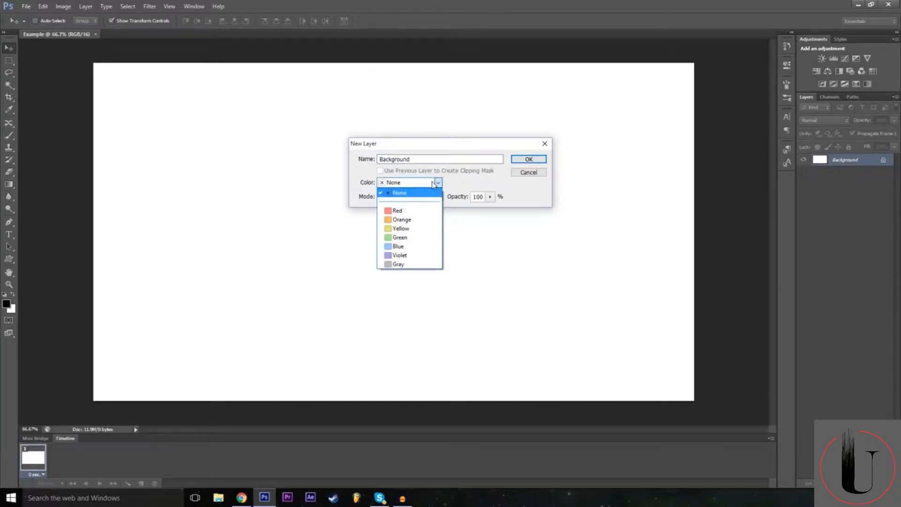
left_click(432, 184)
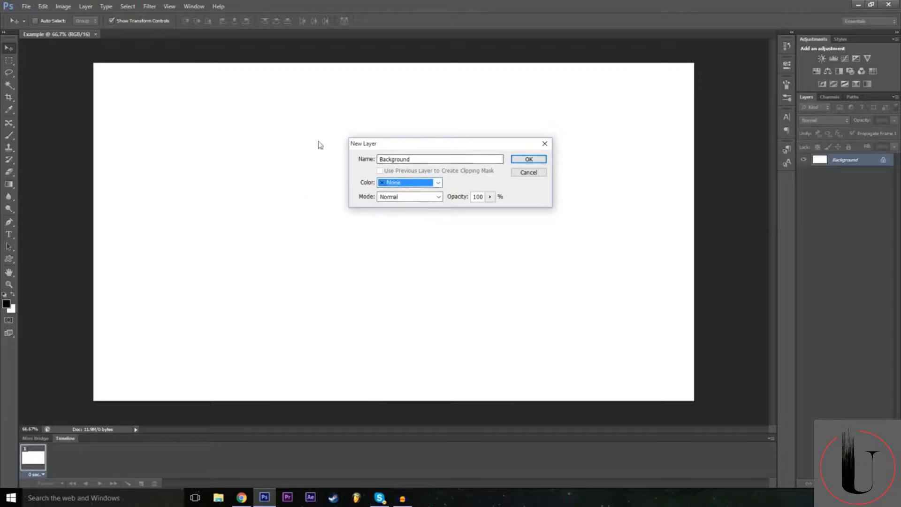
Set the new layer's colour label to Red and finish converting the background into a regular layer.
left_click(403, 185)
left_click(414, 219)
left_click(418, 187)
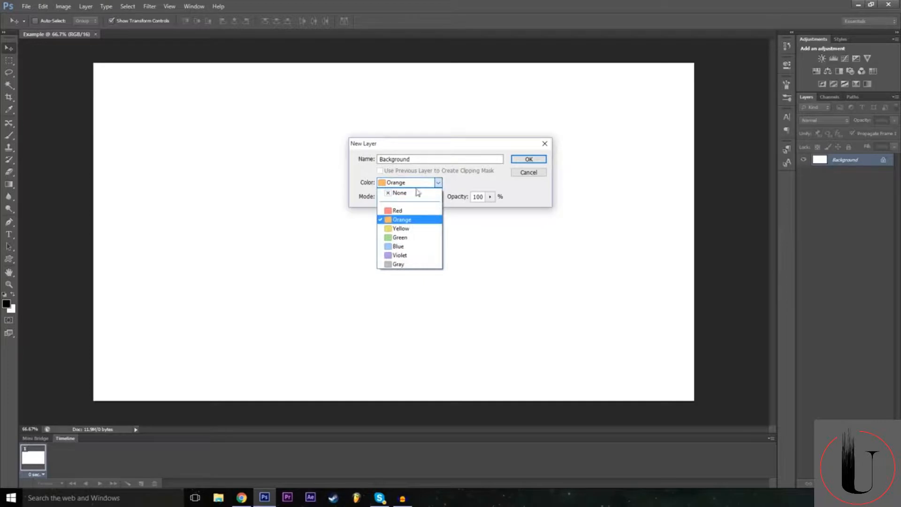
left_click(414, 219)
key("shift+Tab")
left_click(427, 183)
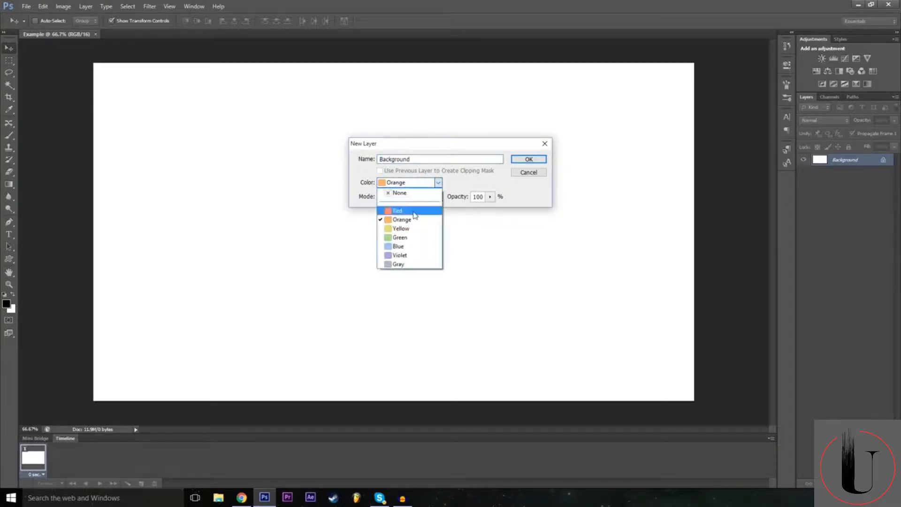
left_click(403, 209)
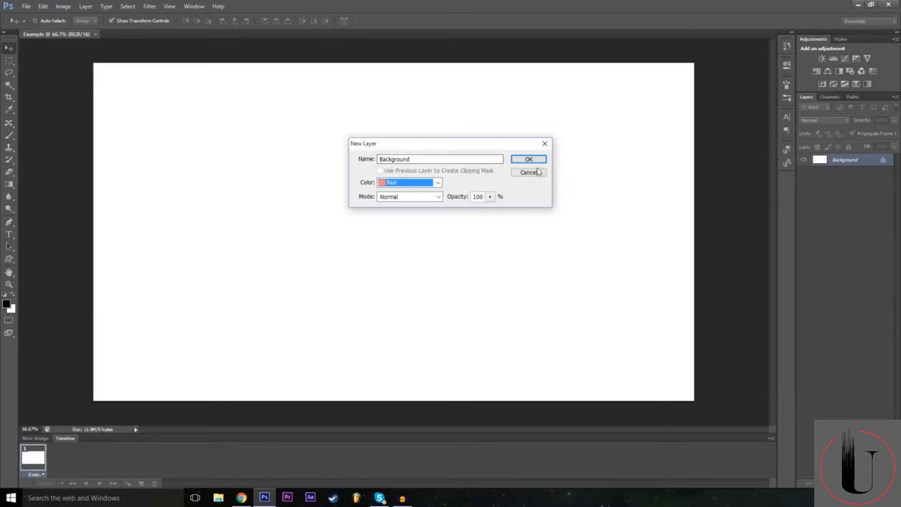
left_click(408, 185)
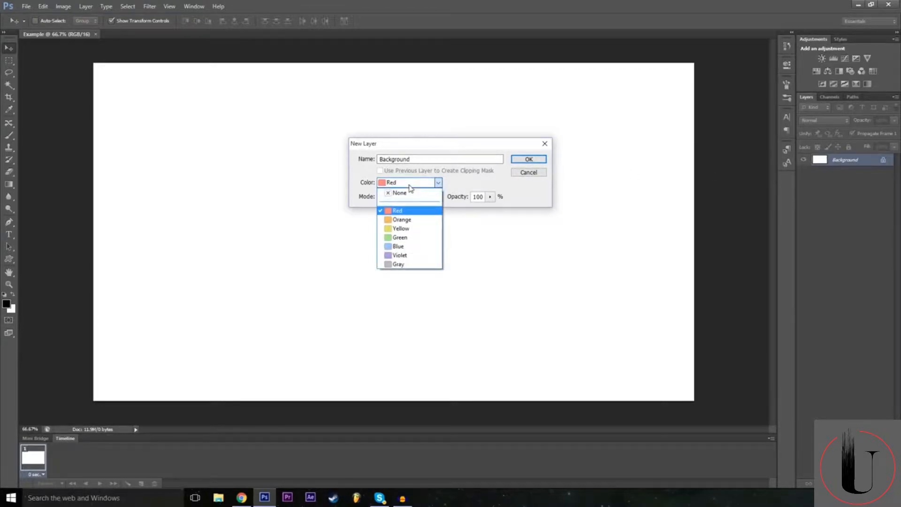
left_click(429, 186)
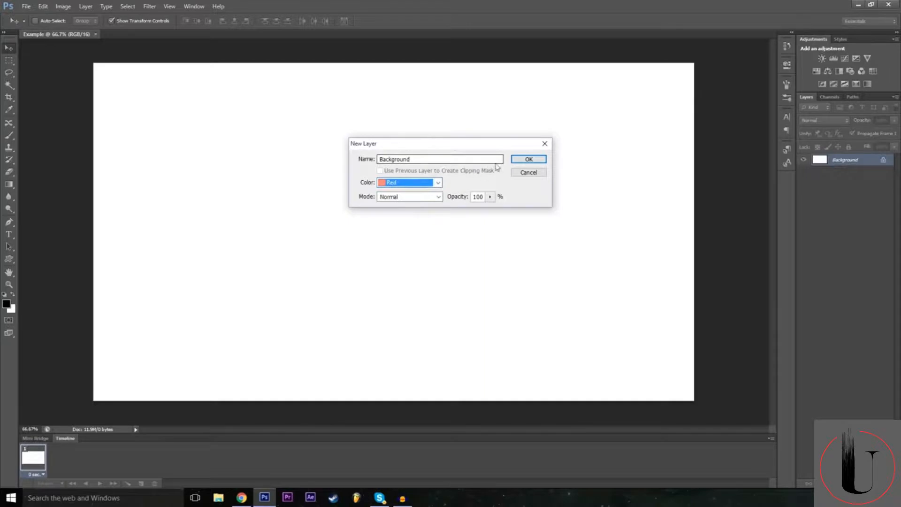
left_click(527, 159)
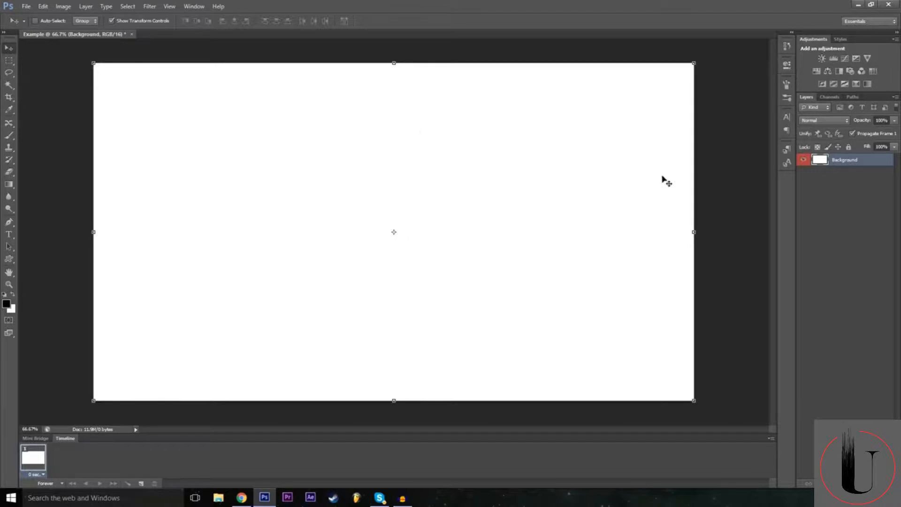
Reselect the unlocked Background layer and move it down and then back up across the canvas.
left_click(837, 174)
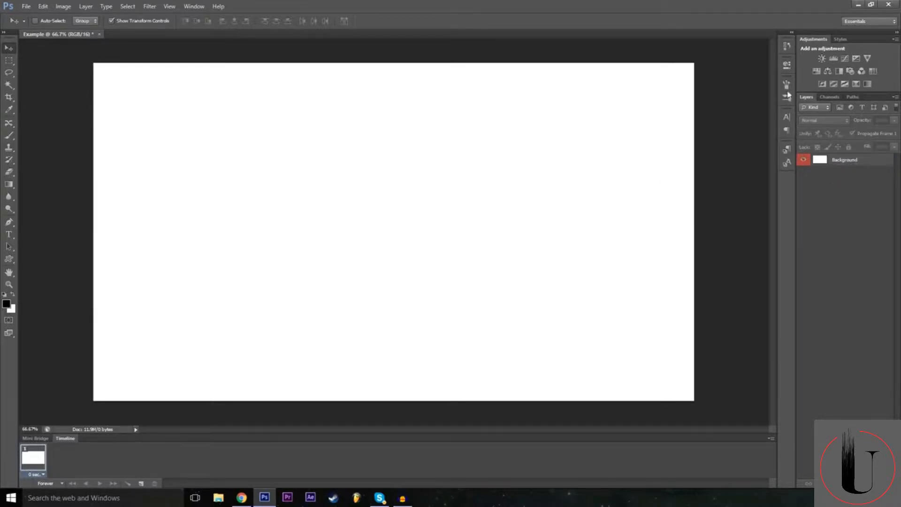
left_click(848, 163)
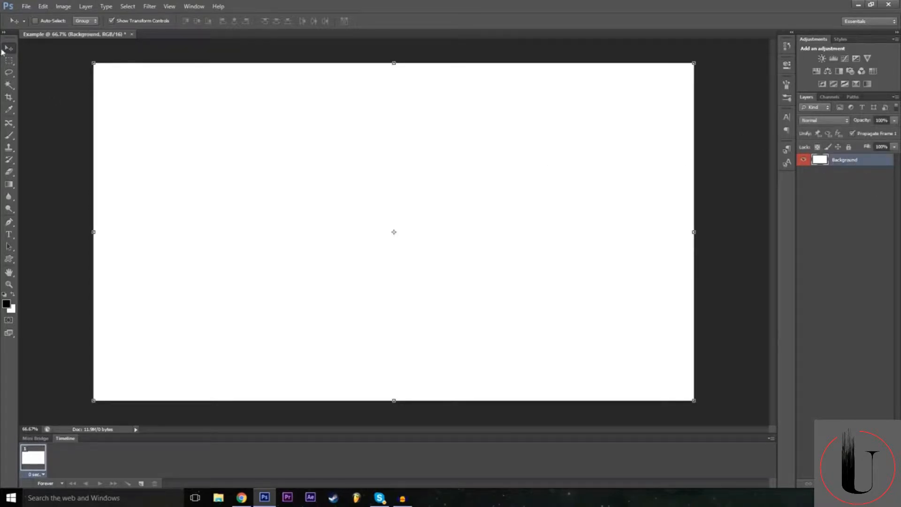
left_click_drag(202, 146, 224, 235)
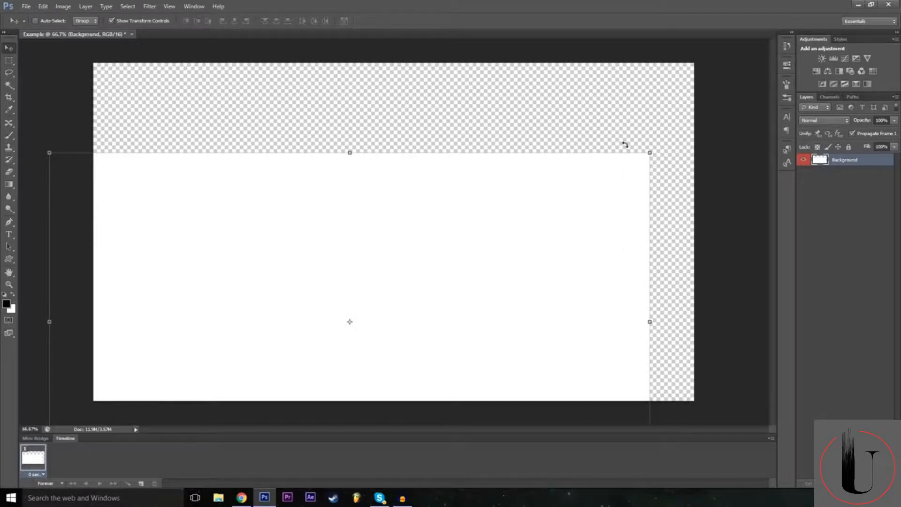
left_click_drag(476, 263, 569, 201)
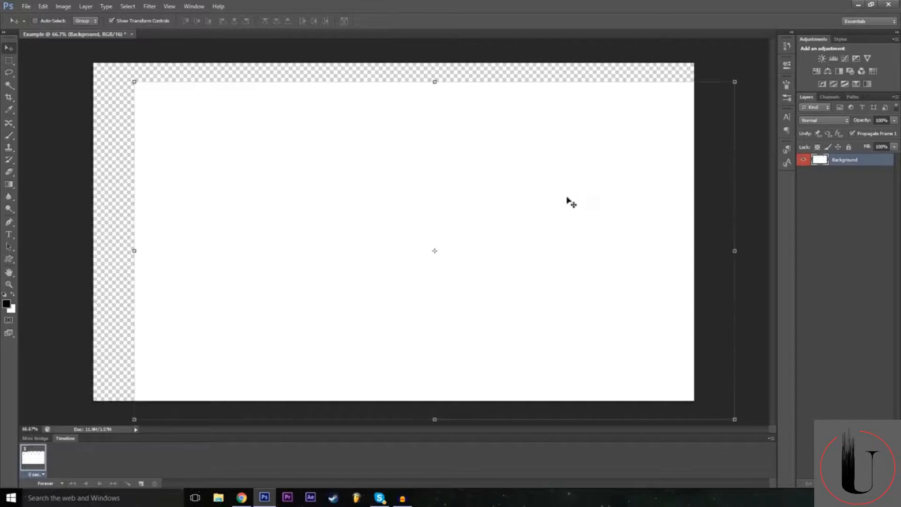
Undo both layer moves and the conversion of the background into a regular layer.
left_click(41, 5)
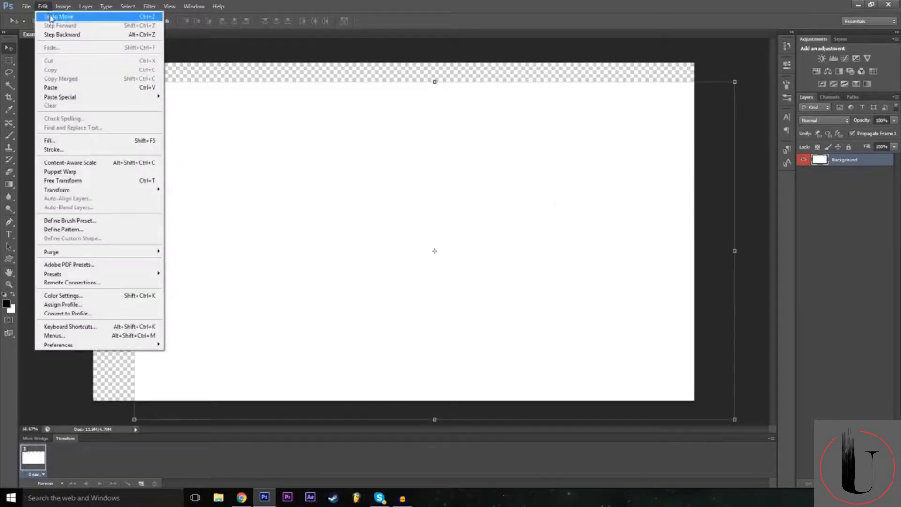
left_click(52, 18)
left_click(43, 7)
left_click(42, 7)
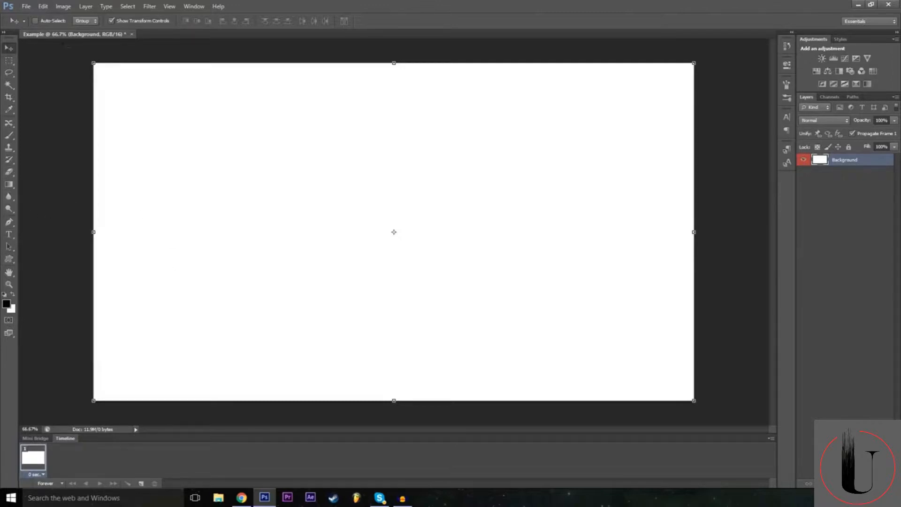
key("ctrl+z")
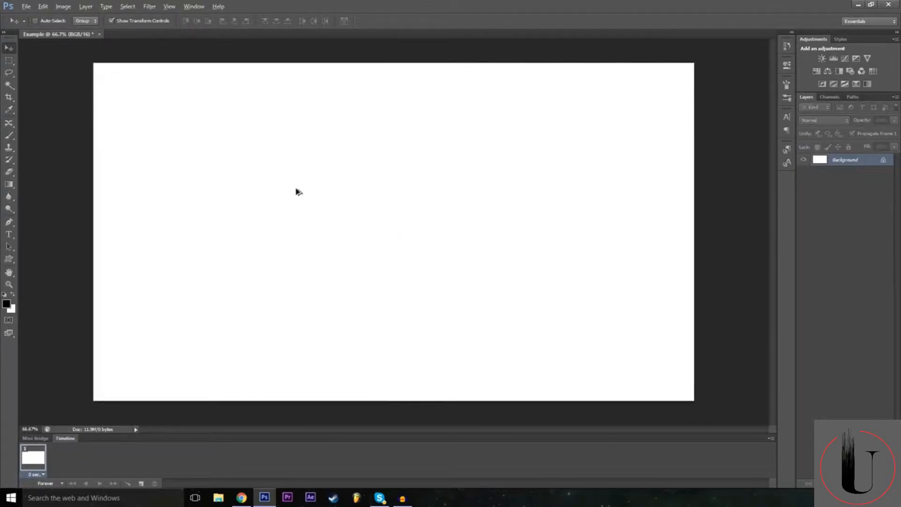
Try to move the locked background, then step forward in the history to restore its conversion to a layer.
left_click_drag(231, 177, 207, 227)
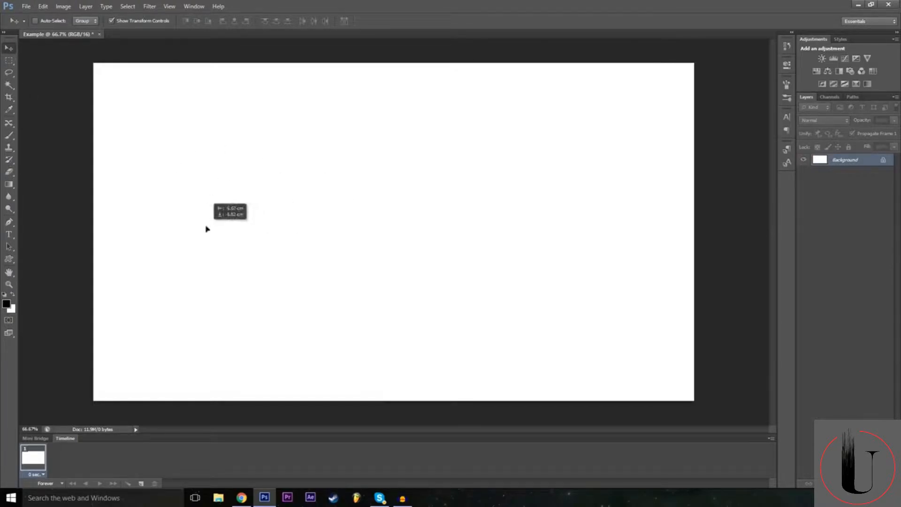
left_click(462, 189)
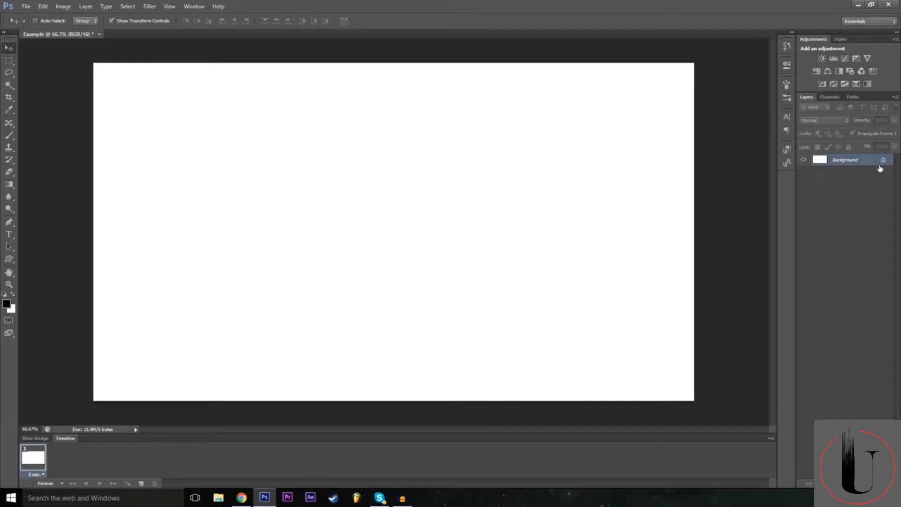
left_click(43, 6)
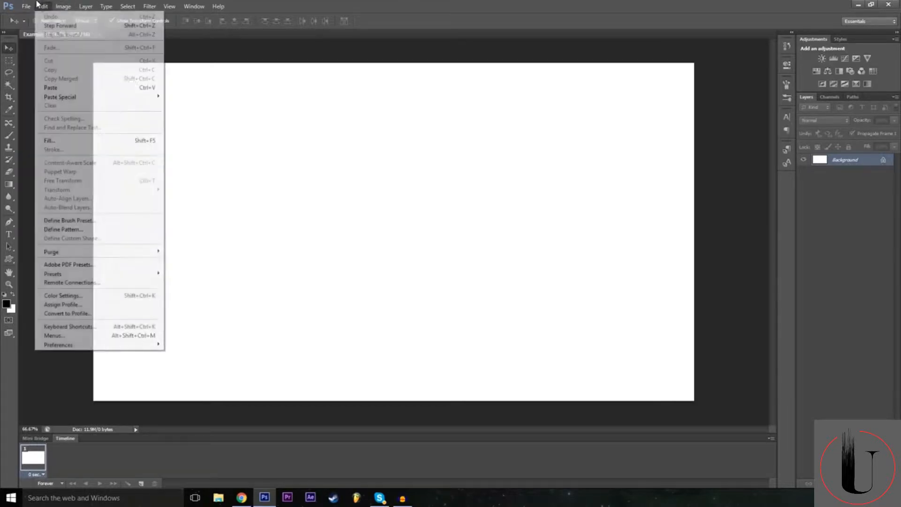
left_click(53, 26)
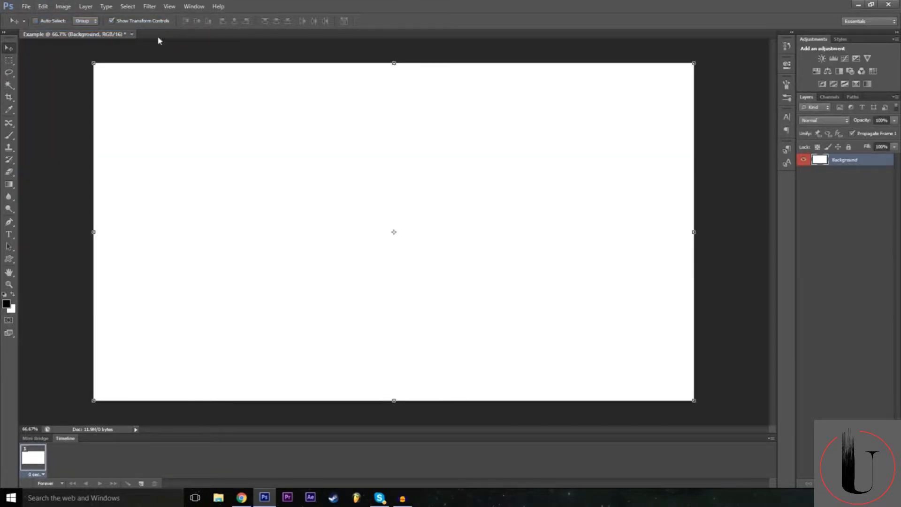
Step backward once to lock the background again, then step forward to restore the unlocked layer.
key("ctrl+alt+z")
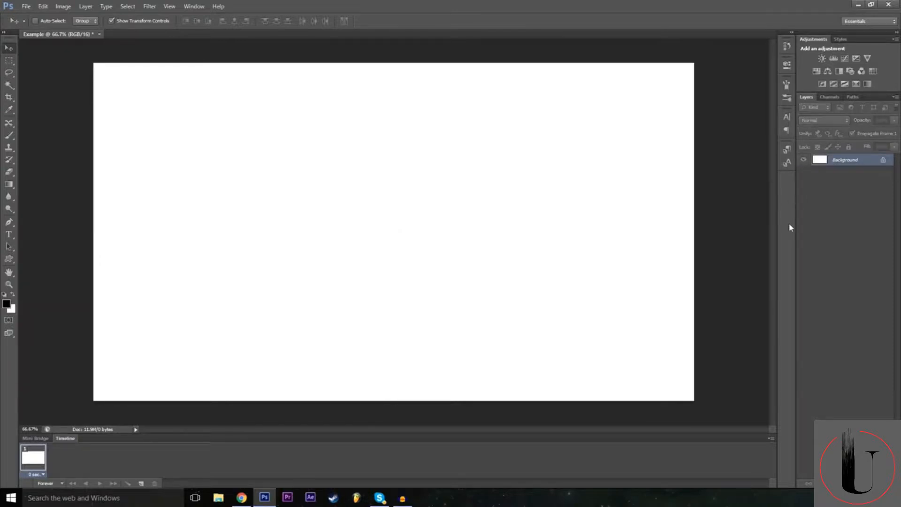
left_click(43, 6)
left_click(53, 26)
left_click(42, 6)
left_click(26, 71)
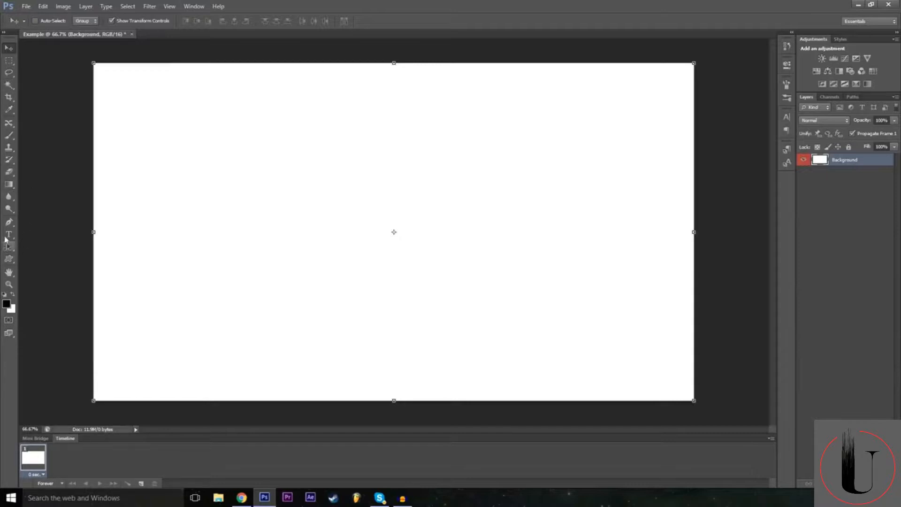
Paint two long looping black strokes across the Background layer with the Brush tool.
left_click(8, 135)
mouse_move(216, 191)
left_mouse_down()
mouse_move(321, 223)
mouse_move(355, 209)
mouse_move(541, 194)
left_mouse_up()
mouse_move(495, 139)
left_mouse_down()
mouse_move(694, 68)
mouse_move(537, 168)
mouse_move(123, 272)
mouse_move(264, 154)
left_mouse_up()
Toggle undo and redo of the second brush stroke, then step backward to leave only the first one.
key("ctrl+z")
key("ctrl+z")
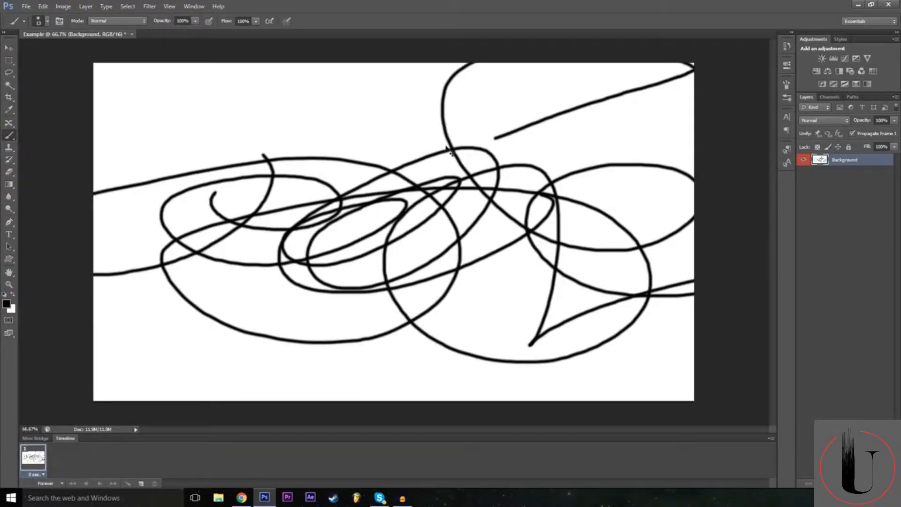
key("ctrl+z")
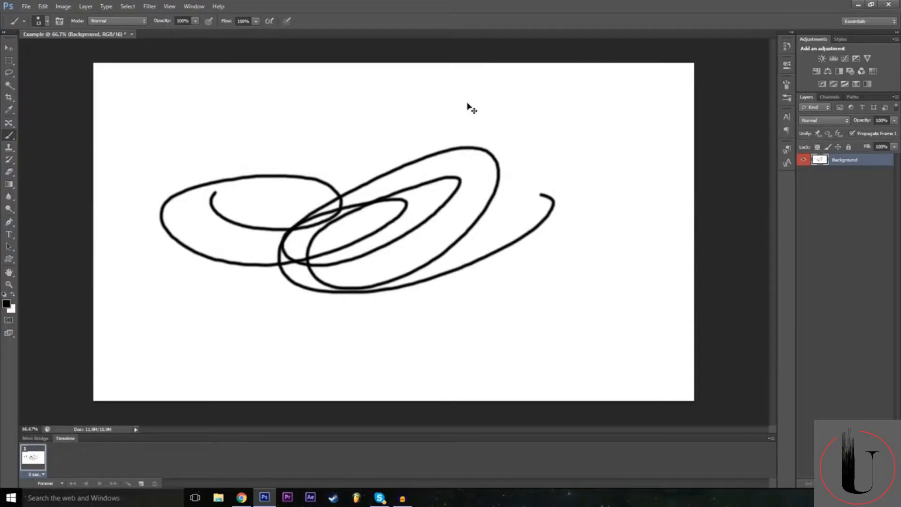
key("ctrl+z")
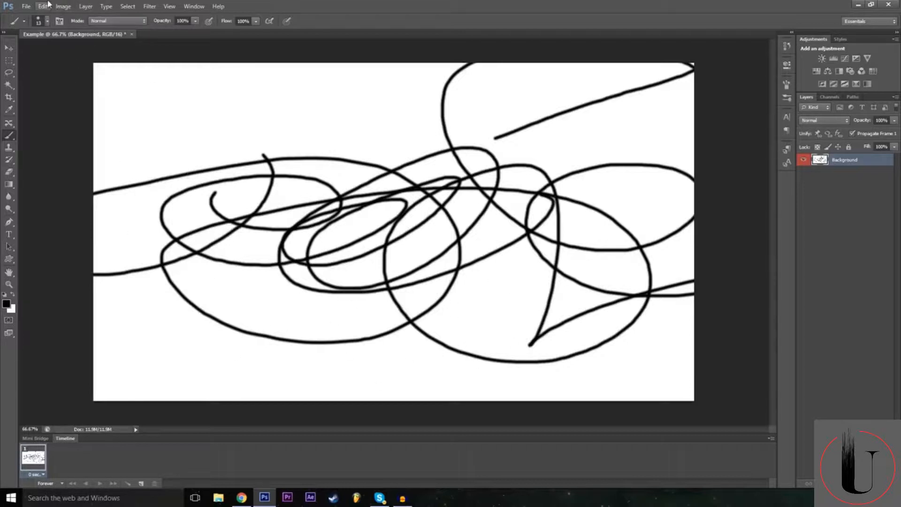
key("ctrl+alt+z")
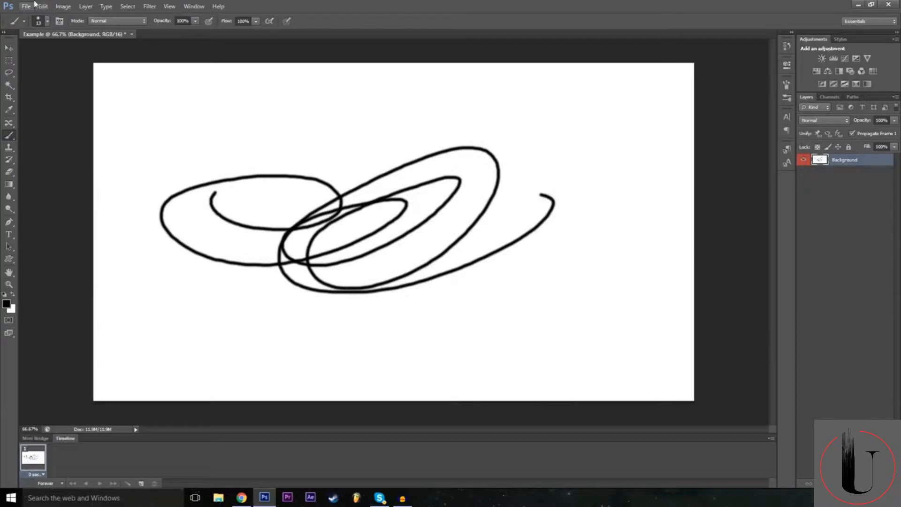
Step backward in the history to remove the remaining brush stroke, then activate the Move tool.
left_click(44, 6)
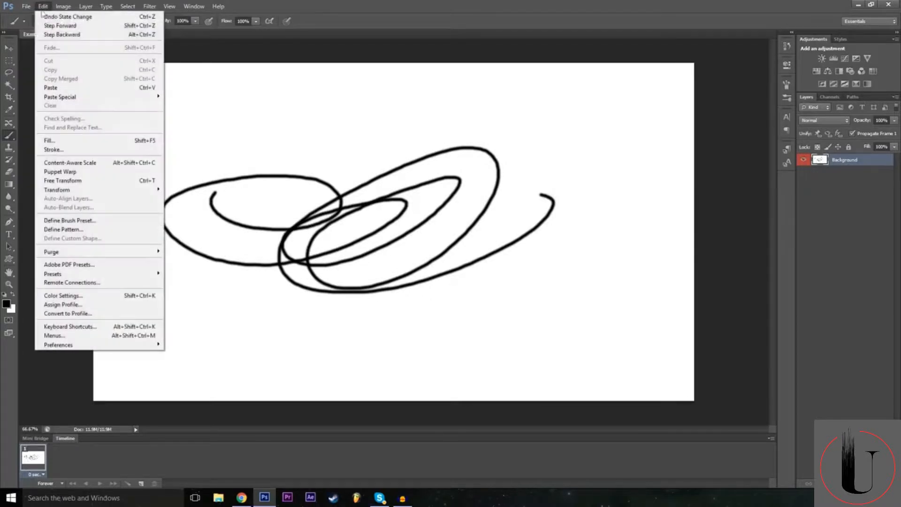
left_click(49, 35)
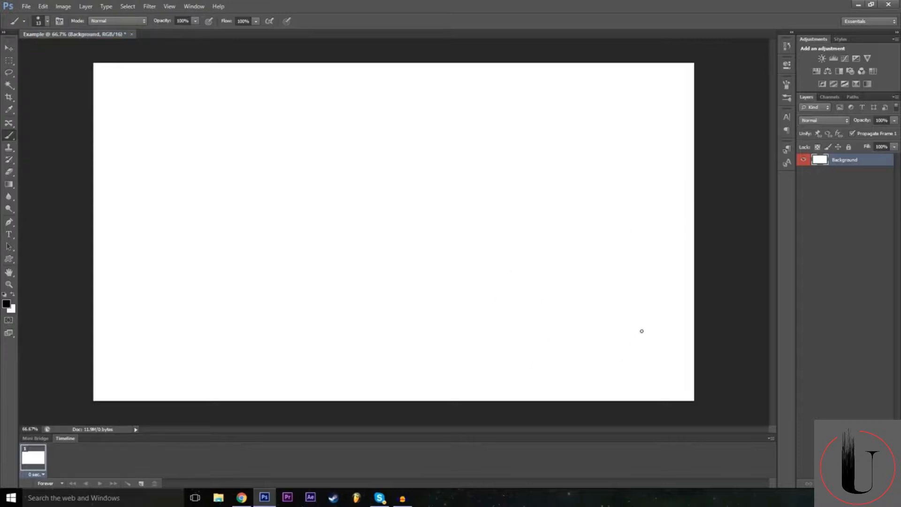
left_click(9, 48)
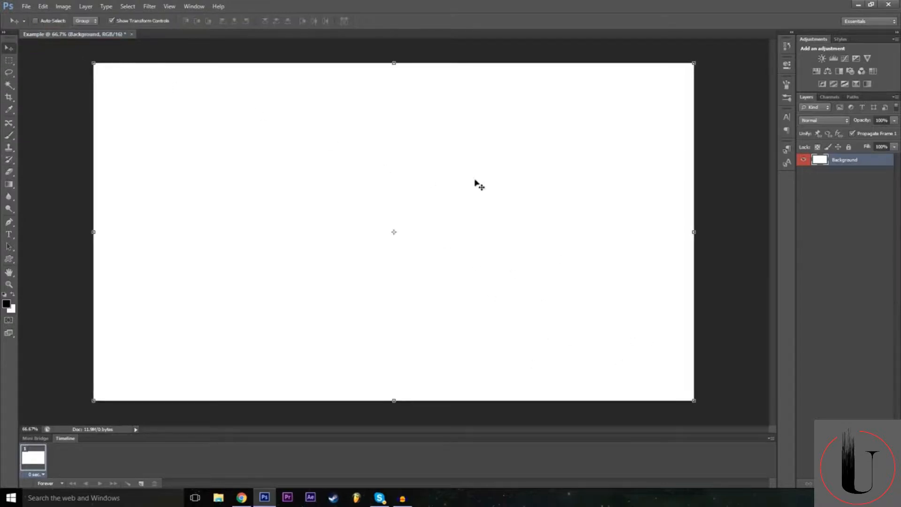
Deselect all layers and try to move the white background with no layer selected.
left_click(863, 196)
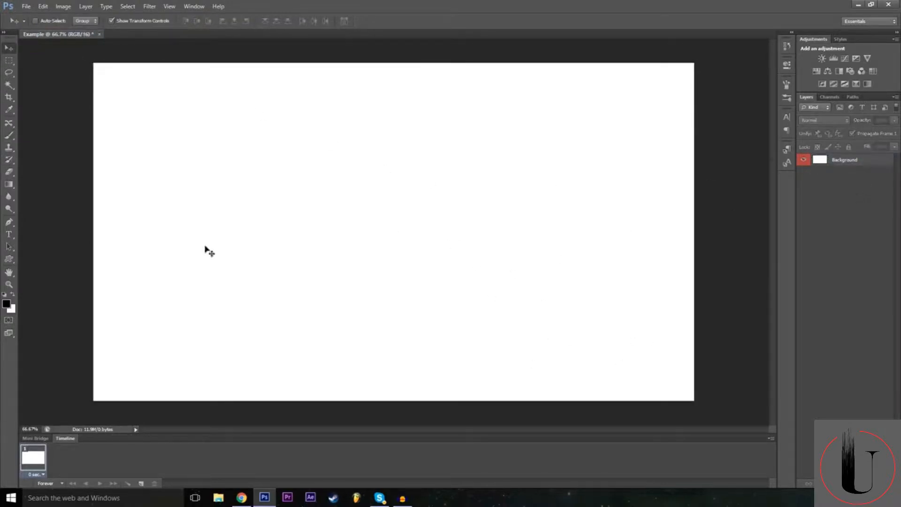
left_click(460, 238)
left_click(451, 186)
left_click(541, 214)
left_click(457, 186)
Select the Background layer and move it slightly down and to the right, then step backward to undo the move.
left_click(845, 160)
left_click_drag(339, 193, 418, 205)
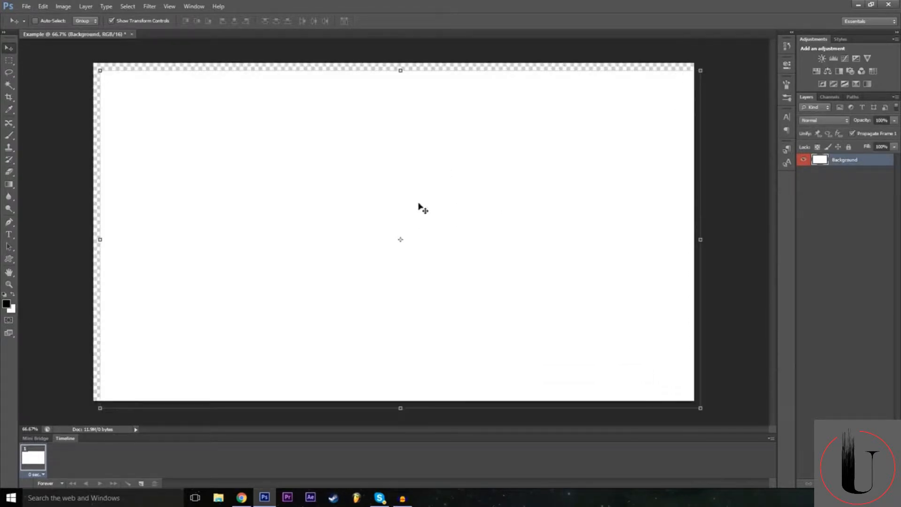
left_click(43, 6)
left_click(57, 34)
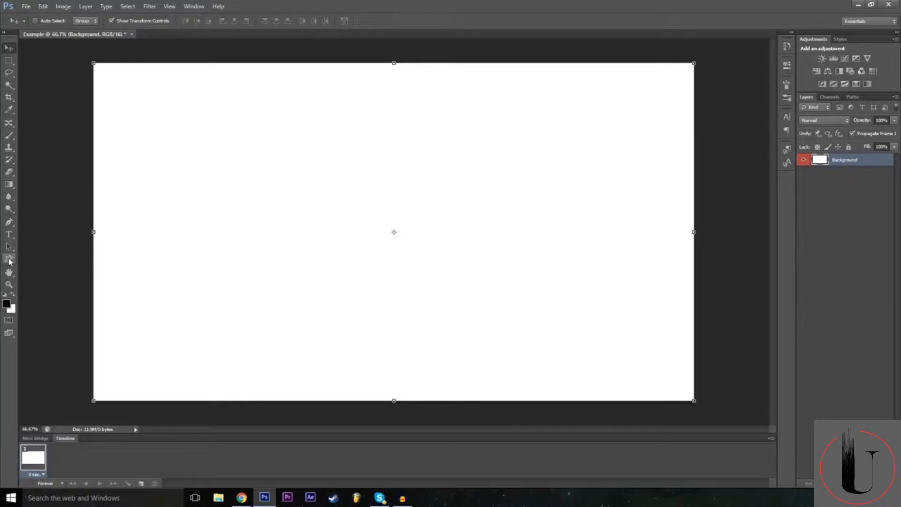
Draw a rectangle shape about 665 x 365 px in the upper-left part of the canvas with the Rectangle Tool.
left_click(8, 261)
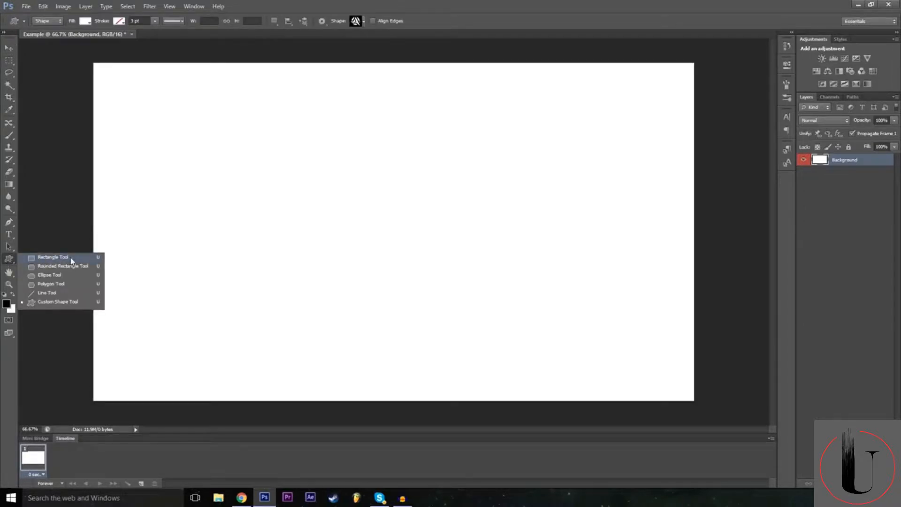
left_click(53, 257)
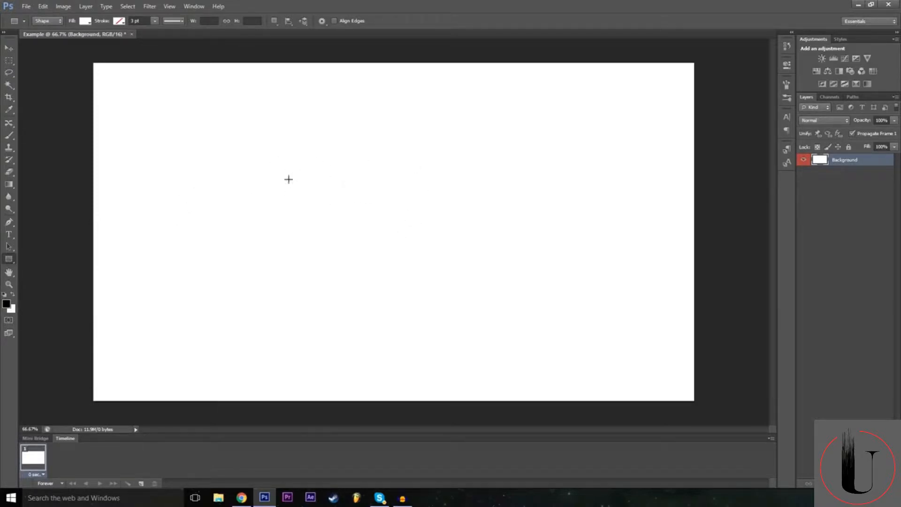
left_click_drag(165, 138, 372, 251)
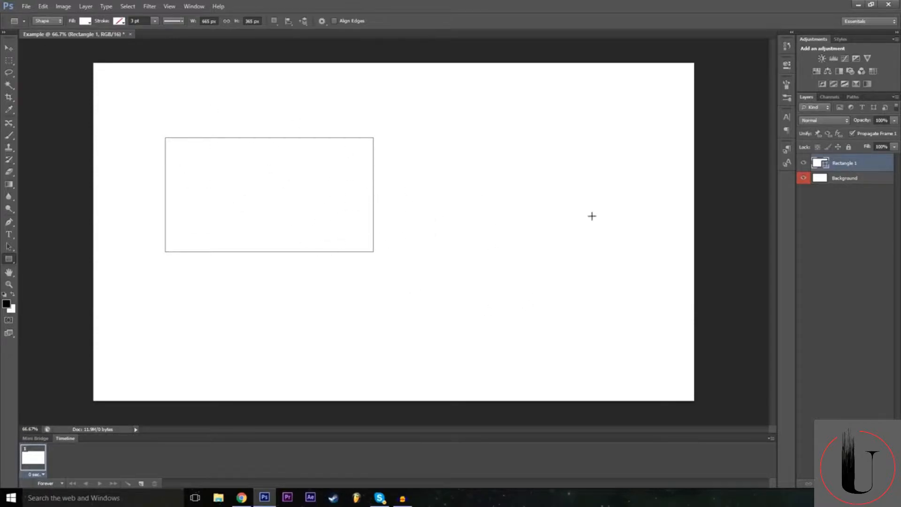
Select the Rectangle 1 layer, try black, grey and red swatches as its fill, and finish with a very dark grey fill.
left_click(845, 181)
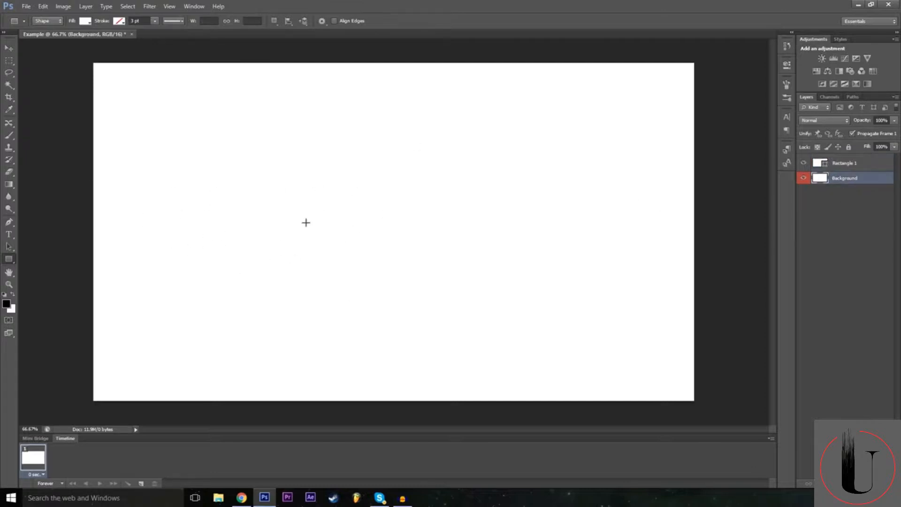
left_click(853, 167)
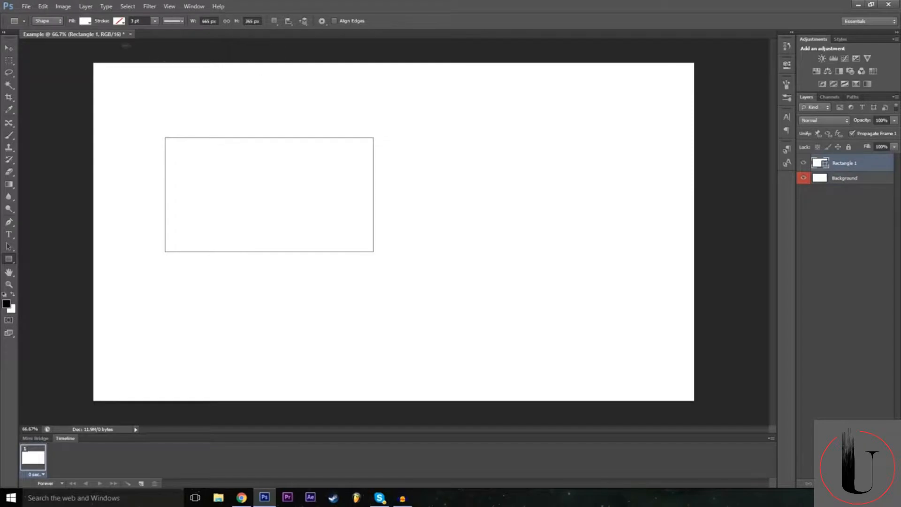
left_click(84, 20)
left_click(109, 81)
left_click(125, 80)
left_click(125, 80)
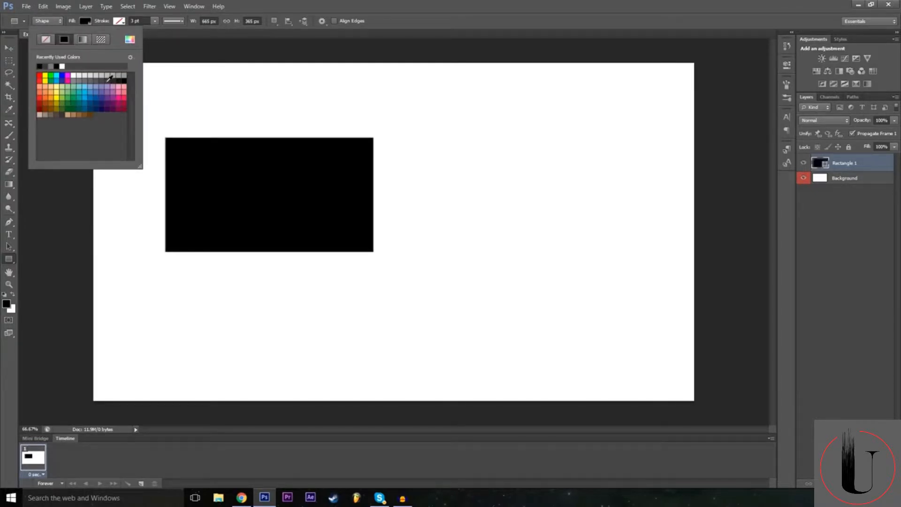
left_click(109, 81)
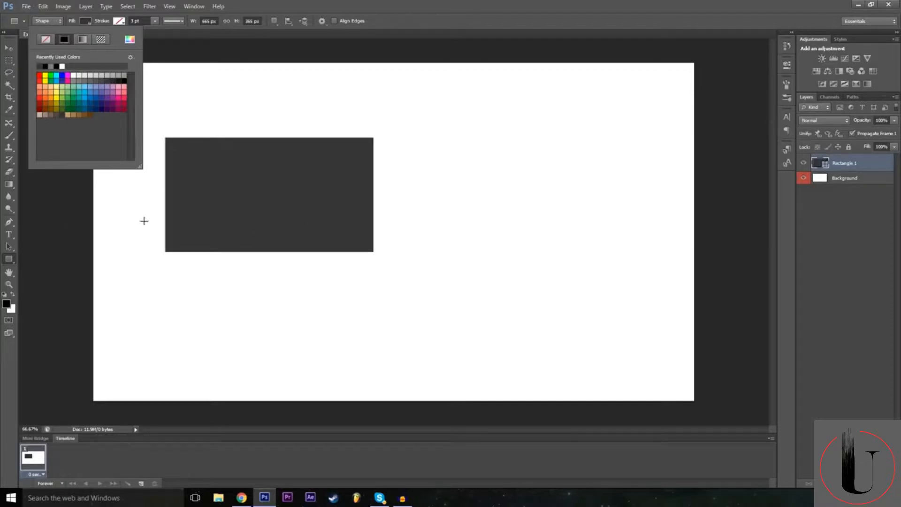
left_click(40, 98)
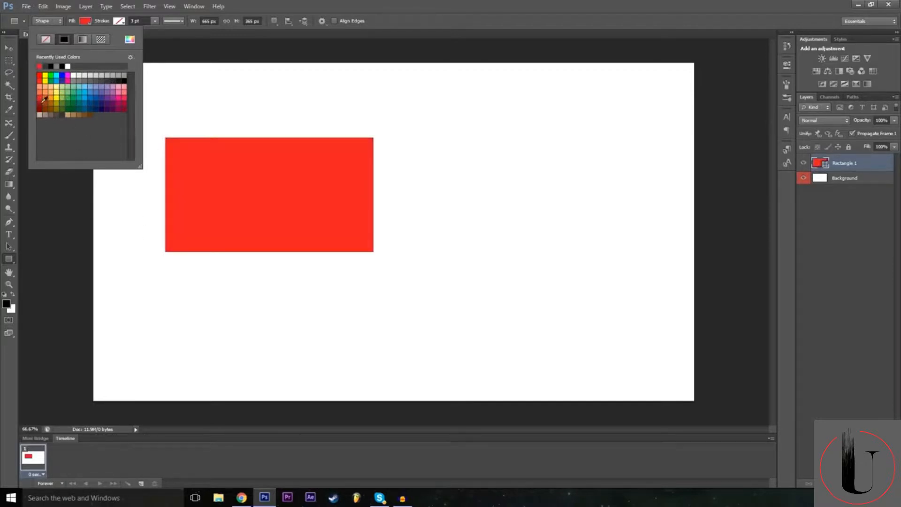
left_click(40, 103)
left_click(40, 98)
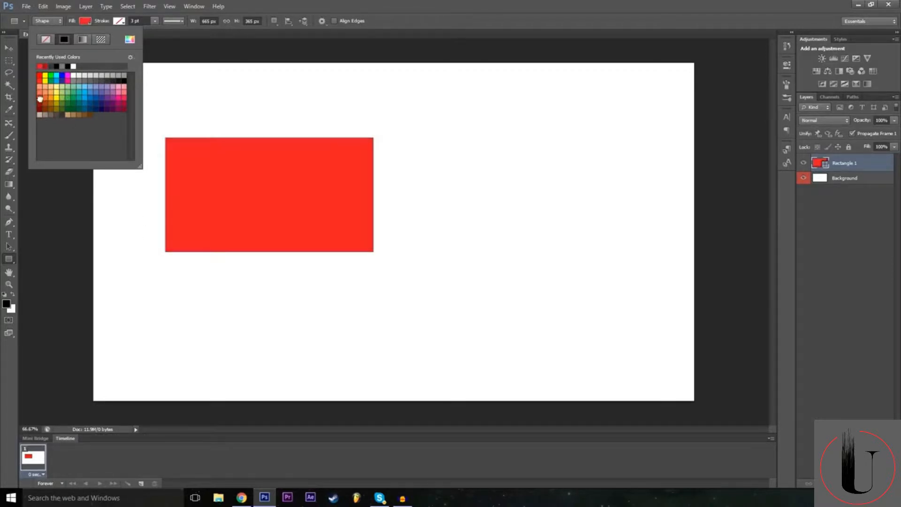
left_click(112, 81)
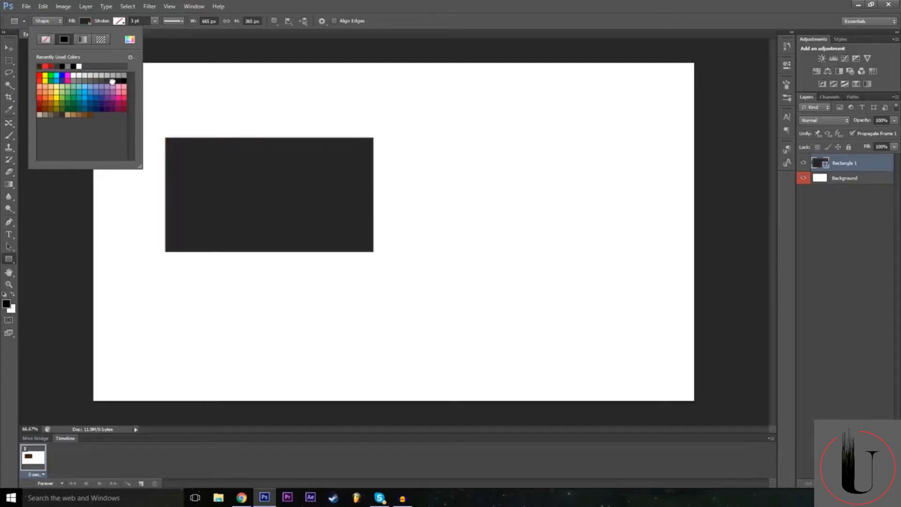
left_click(613, 4)
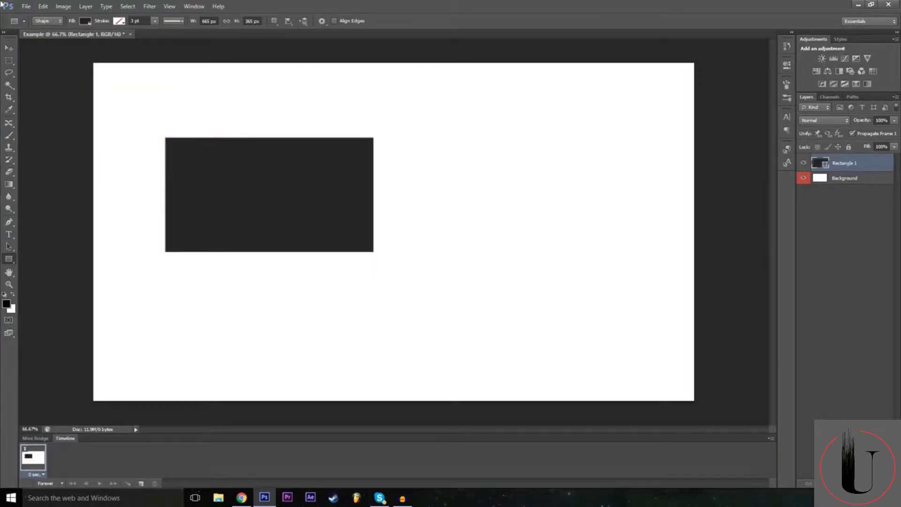
Move the dark rectangle around the canvas with the Move tool and leave it near the centre.
left_click(8, 47)
left_click_drag(295, 191, 385, 238)
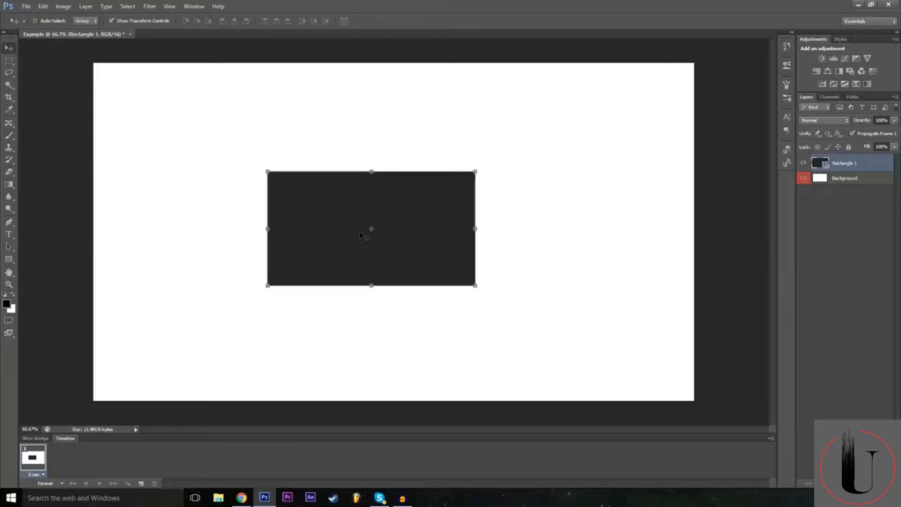
left_click_drag(361, 240, 349, 267)
left_click_drag(343, 298, 374, 172)
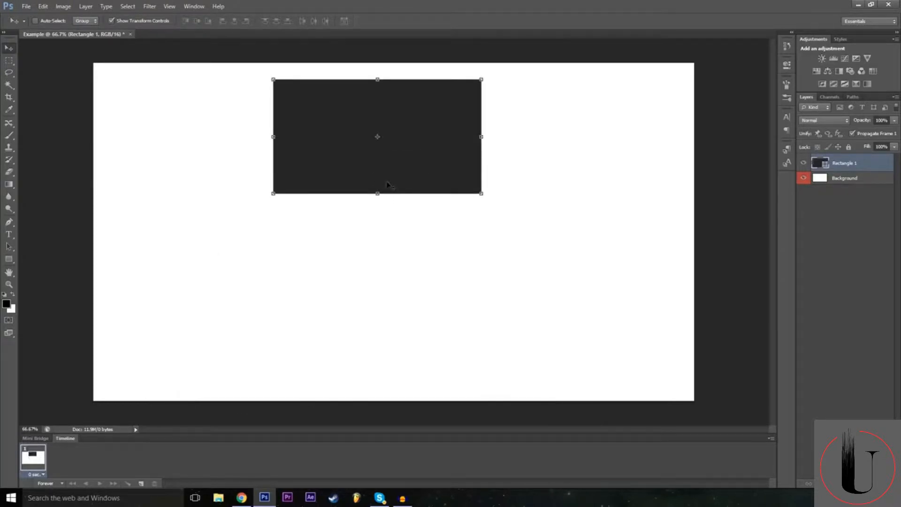
left_click_drag(396, 137, 293, 151)
left_click_drag(343, 224, 231, 225)
left_click_drag(257, 276, 377, 255)
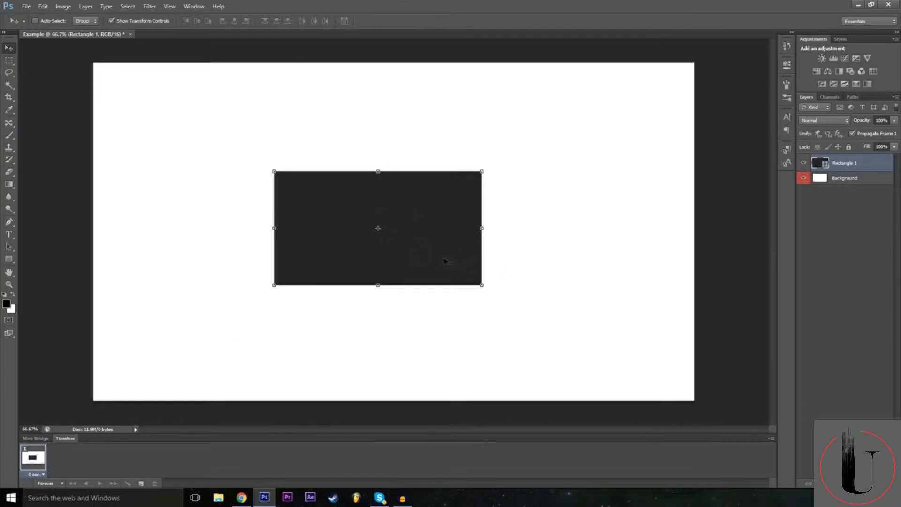
Free Transform the rectangle, rotate it about 16 degrees counterclockwise, and vary its rotation angle in both directions.
key("ctrl+t")
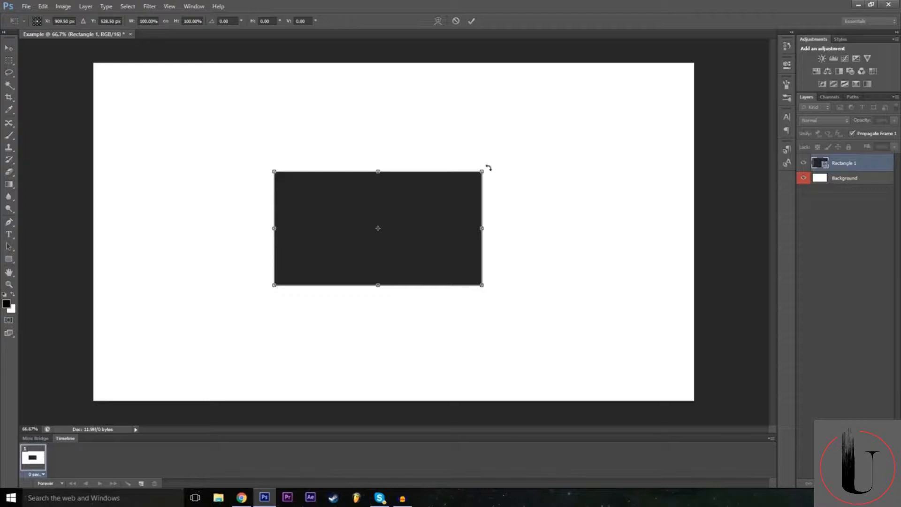
left_click_drag(487, 164, 491, 118)
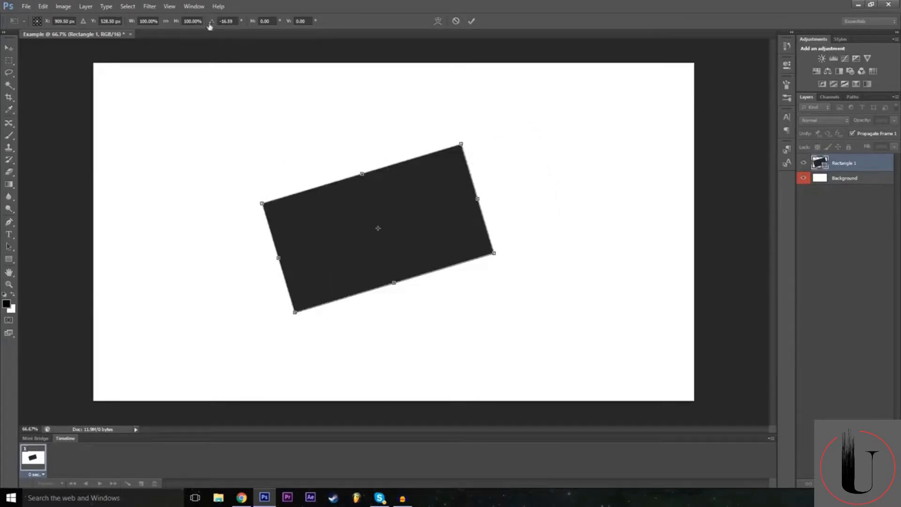
left_click_drag(213, 22, 483, 44)
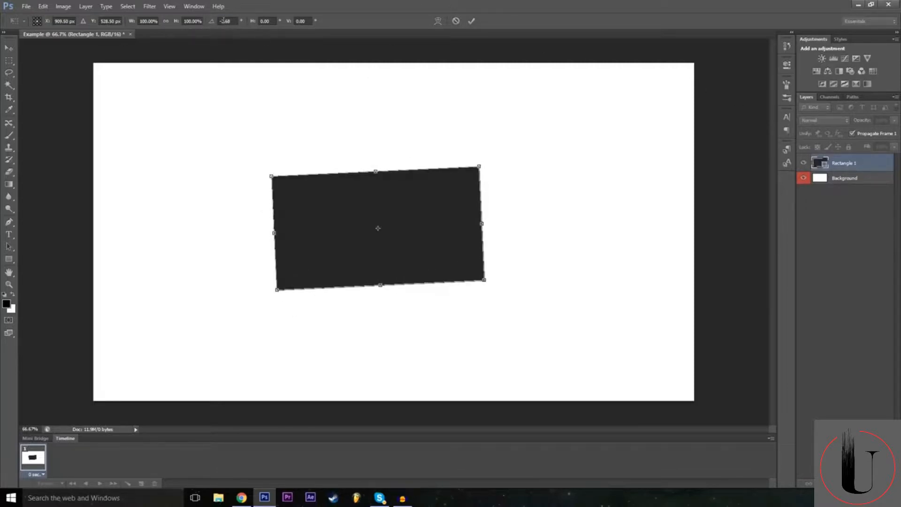
left_click_drag(214, 24, 226, 25)
mouse_move(506, 161)
left_mouse_down()
mouse_move(519, 187)
mouse_move(505, 162)
left_mouse_up()
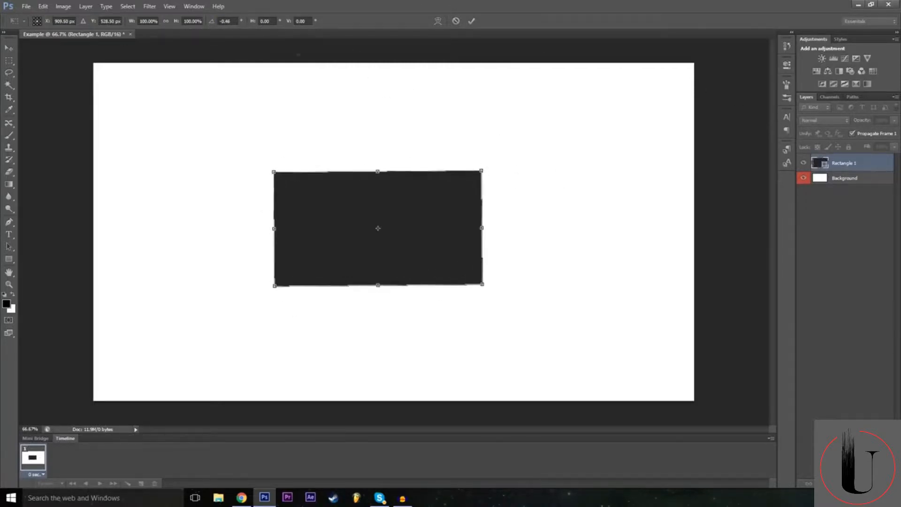
left_click_drag(215, 26, 487, 100)
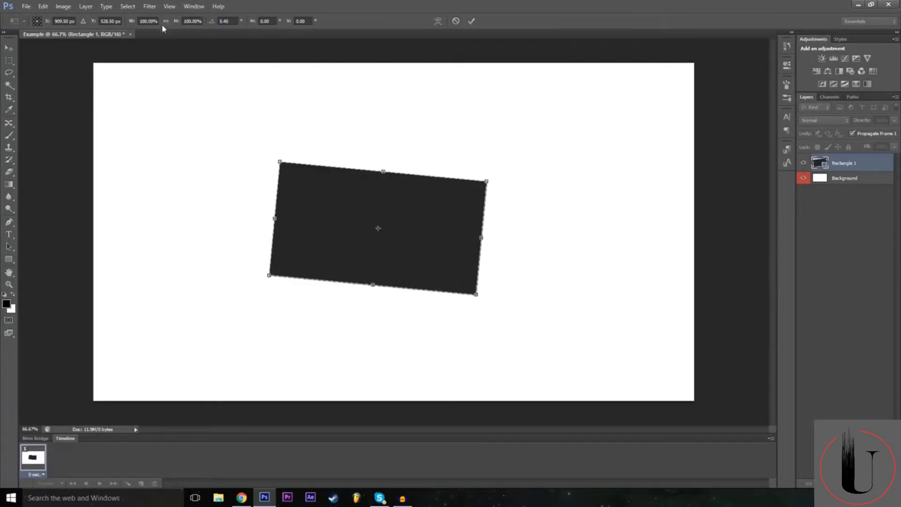
left_click_drag(218, 25, 43, 91)
Set the rectangle's rotation angle to 0 degrees.
left_click(227, 20)
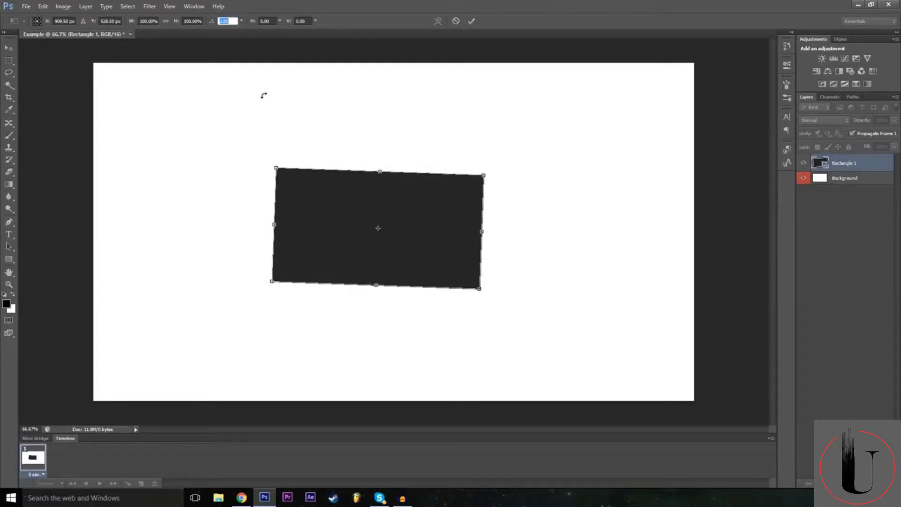
type("0")
key("Return")
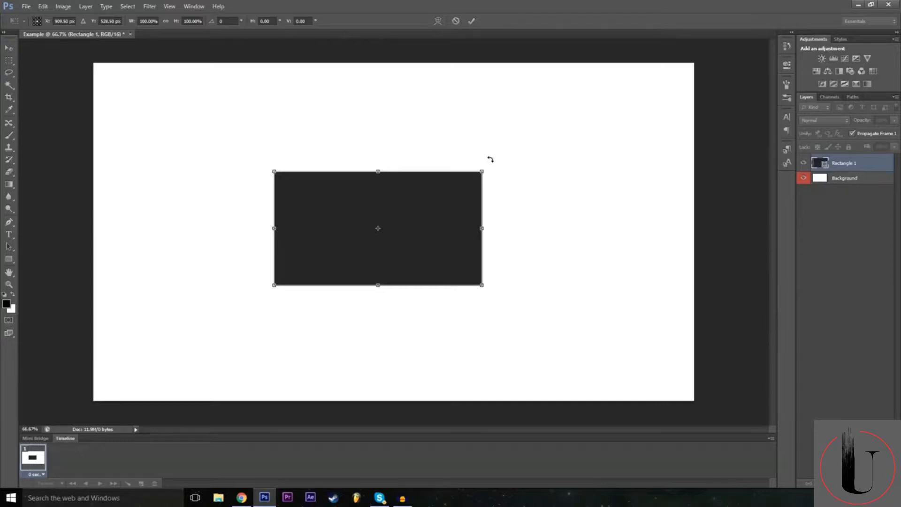
Rotate the rectangle about 49 degrees and stretch it to about 137% width and 212% height, then cancel the transform.
left_click_drag(491, 160, 497, 267)
left_click_drag(445, 311, 498, 366)
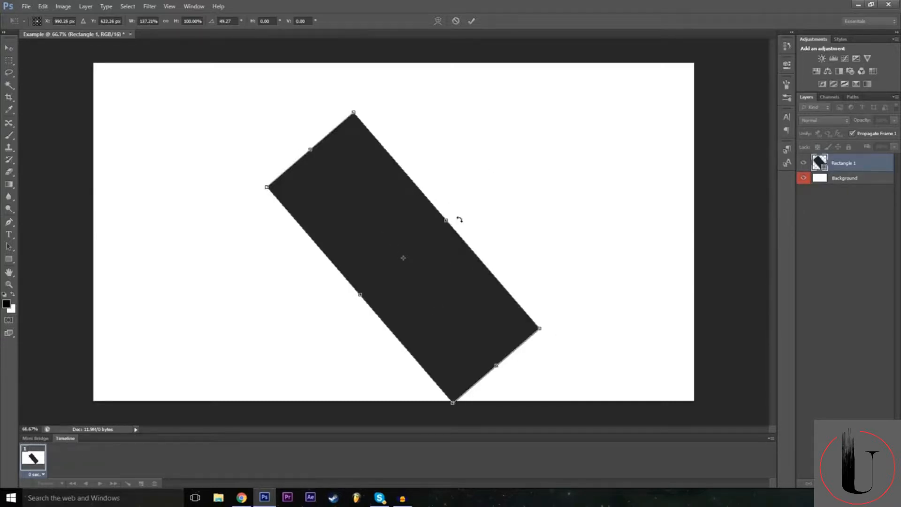
left_click_drag(448, 221, 507, 169)
left_click_drag(360, 295, 324, 326)
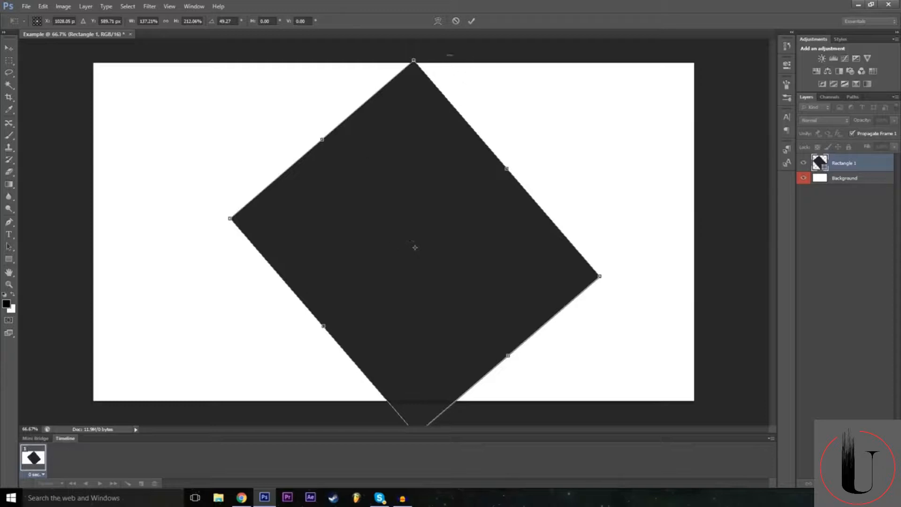
left_click(455, 22)
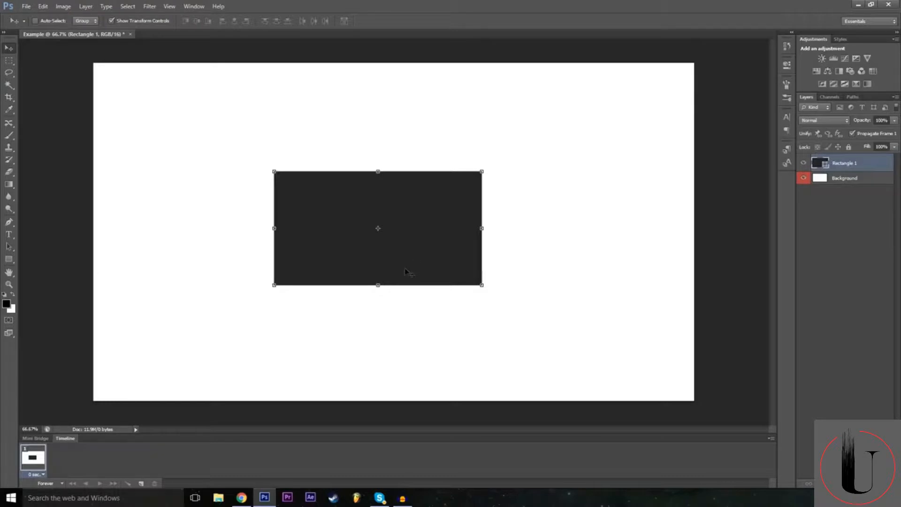
Free Transform the rectangle again, stretch its right side outward, then set its horizontal and vertical scale to 200%.
key("ctrl+t")
left_click(152, 21)
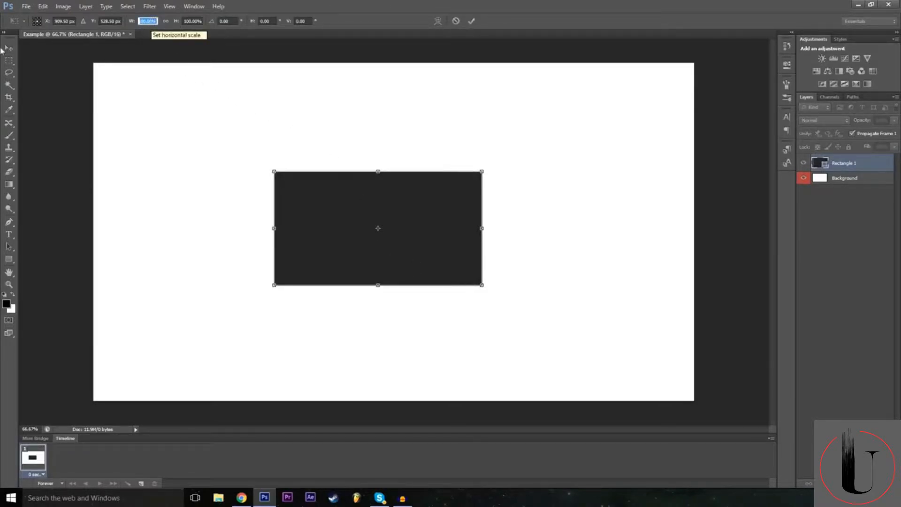
left_click_drag(481, 228, 517, 228)
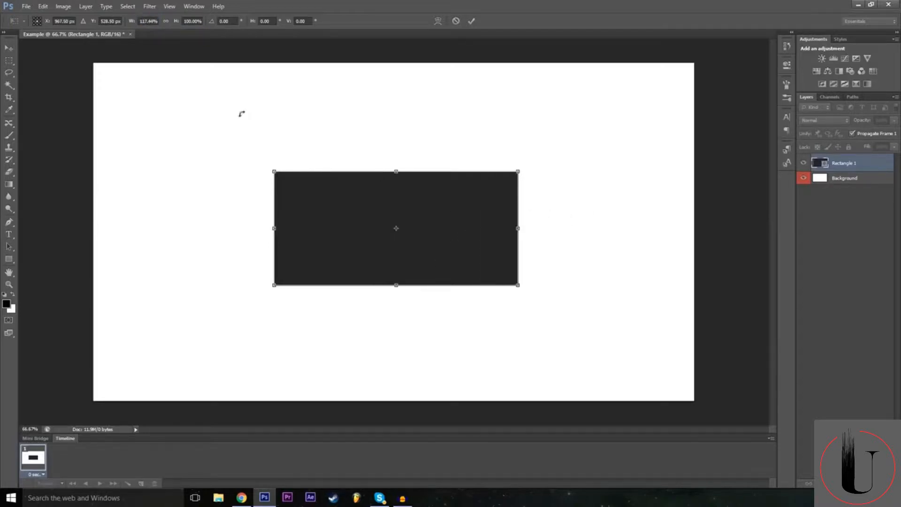
left_click(153, 19)
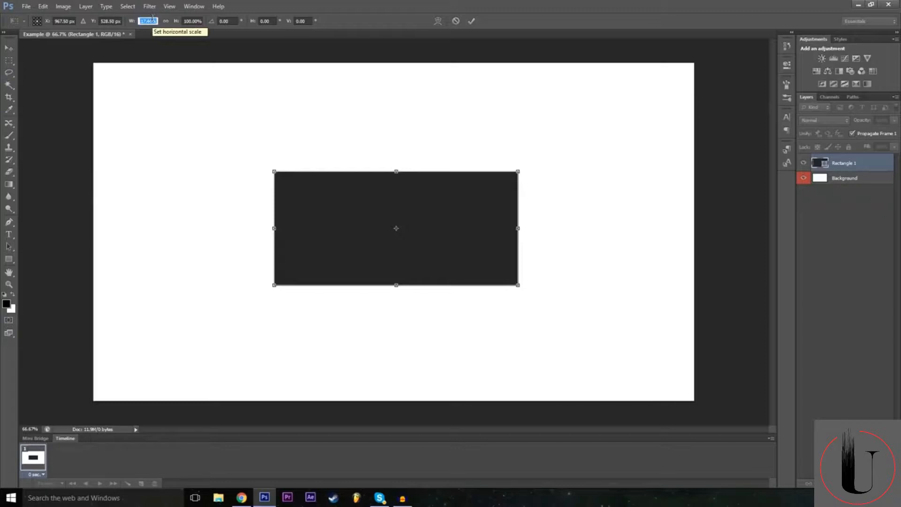
type("200")
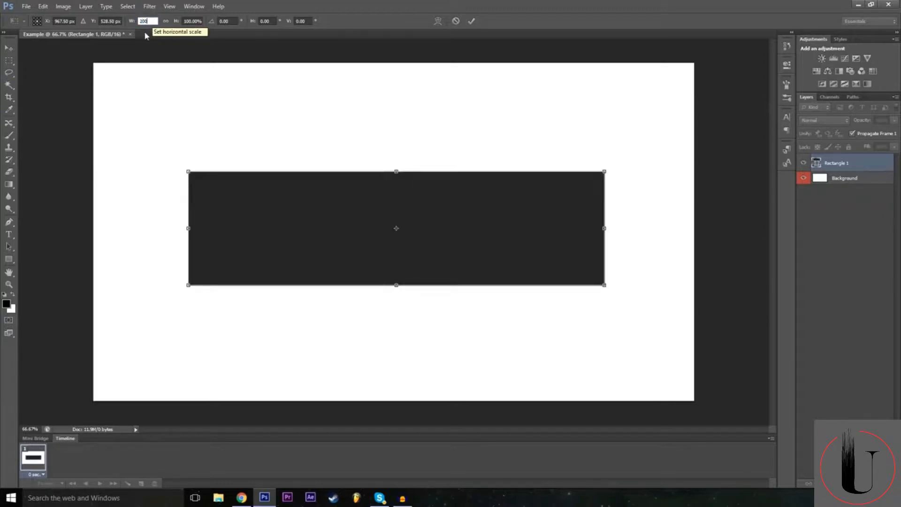
left_click(192, 21)
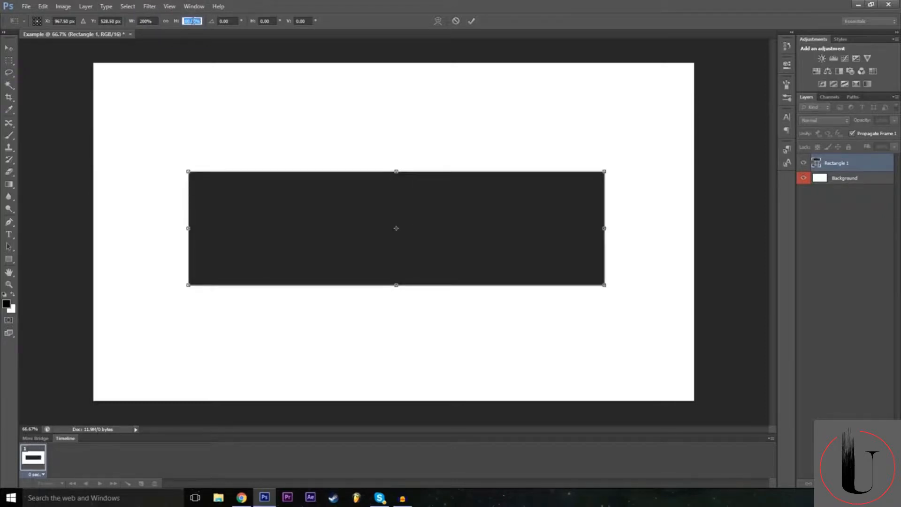
type("200")
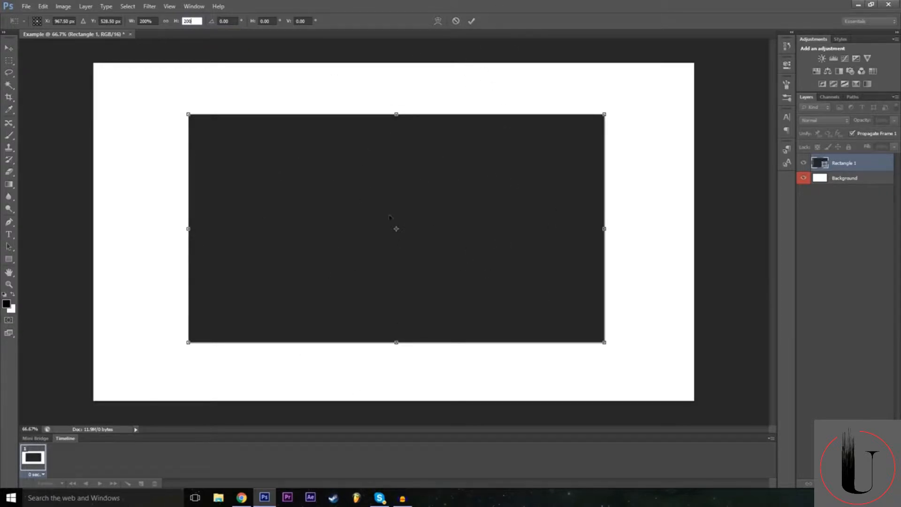
Apply the pending 200% transform to the rectangle.
left_click(471, 21)
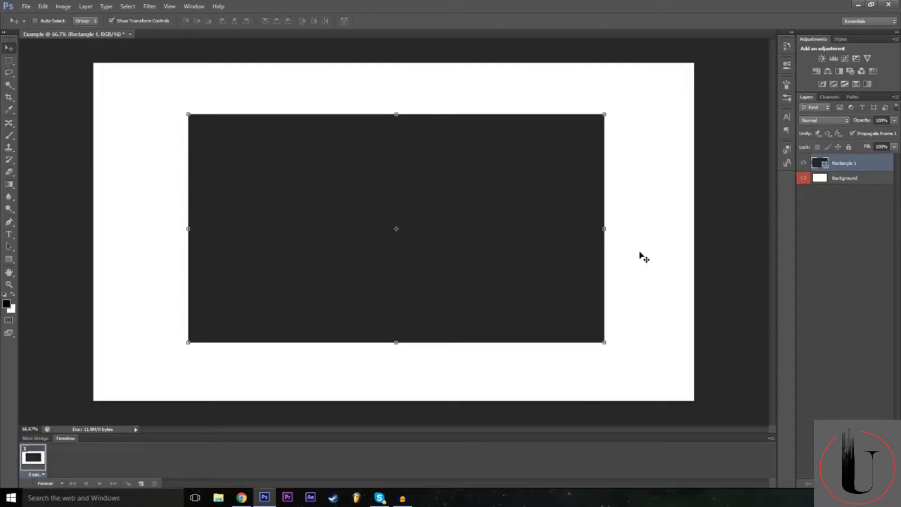
Select the Background layer, squash it from its upper edge to about 89% height, and cancel the transform.
left_click(844, 180)
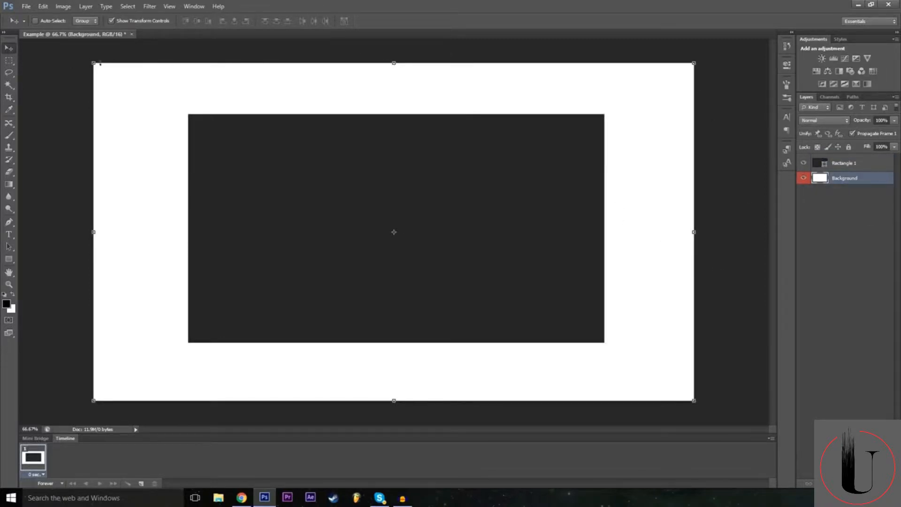
left_click_drag(393, 63, 404, 100)
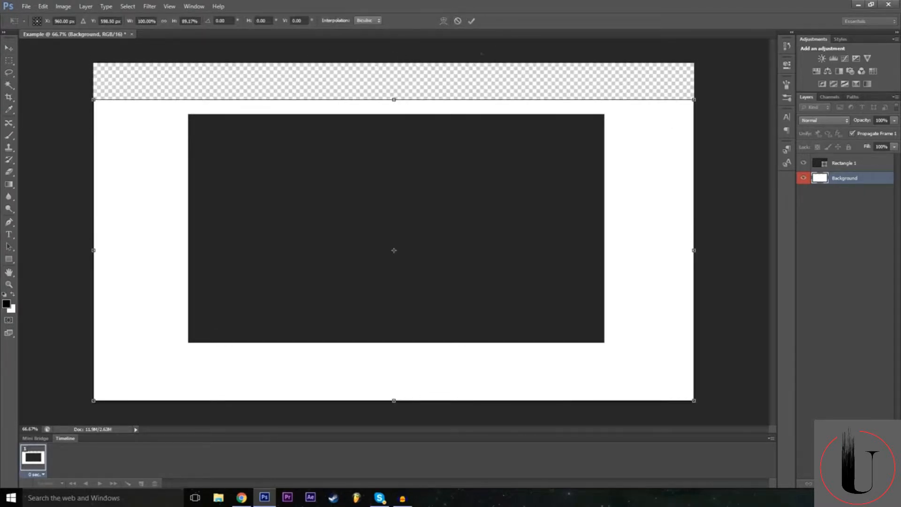
left_click(458, 21)
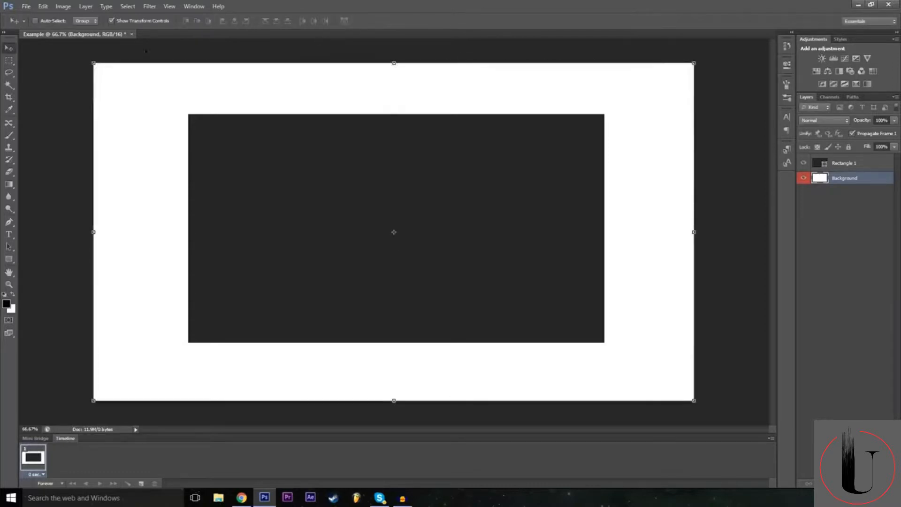
Select Rectangle 1, move the Background layer above it in the layer stack, and undo the reordering.
left_click(860, 165)
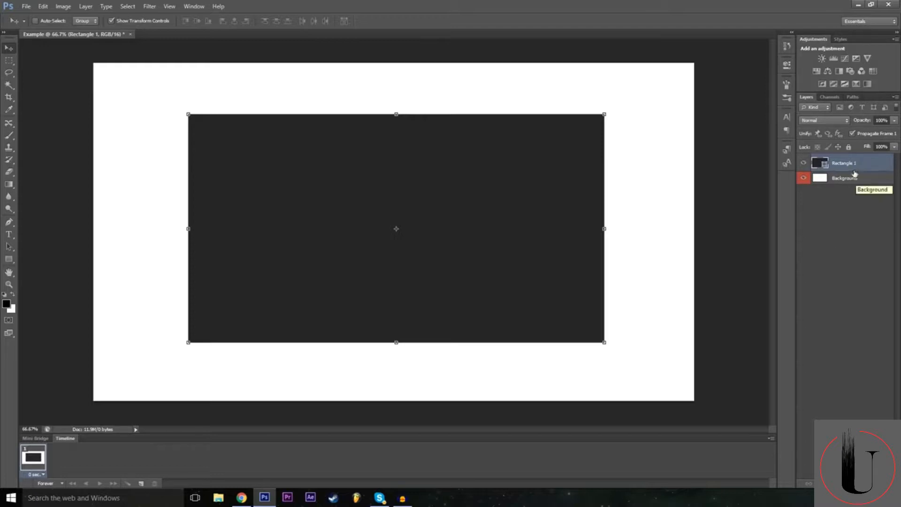
left_click_drag(824, 185, 847, 162)
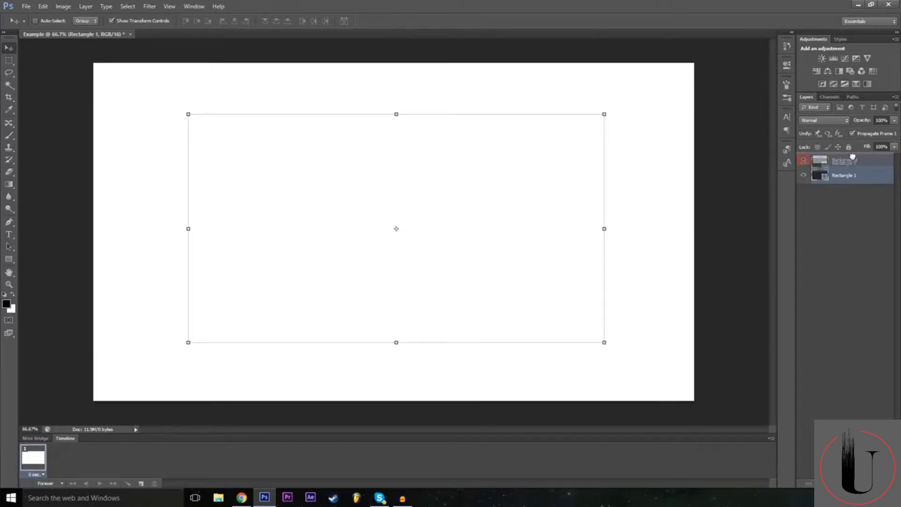
key("ctrl+z")
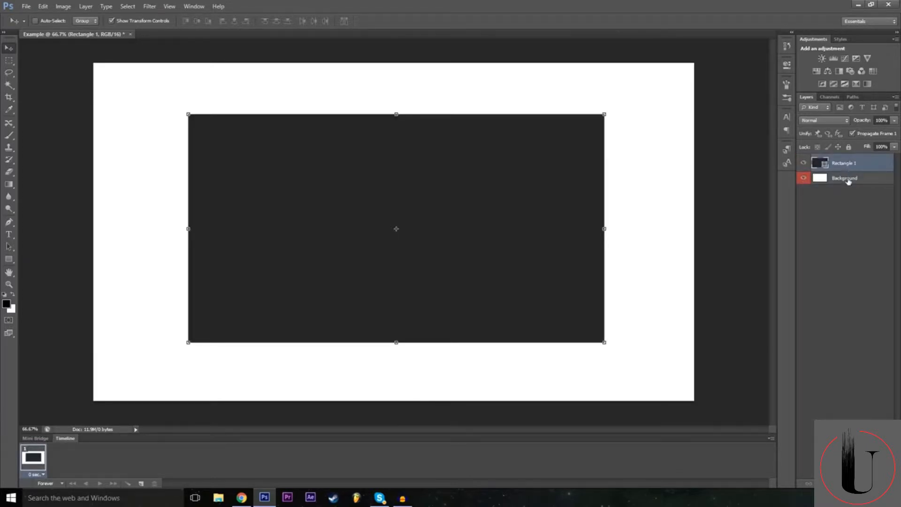
Switch the active layer between Background and Rectangle 1, clear the layer selection, and select Background again.
left_click(846, 179)
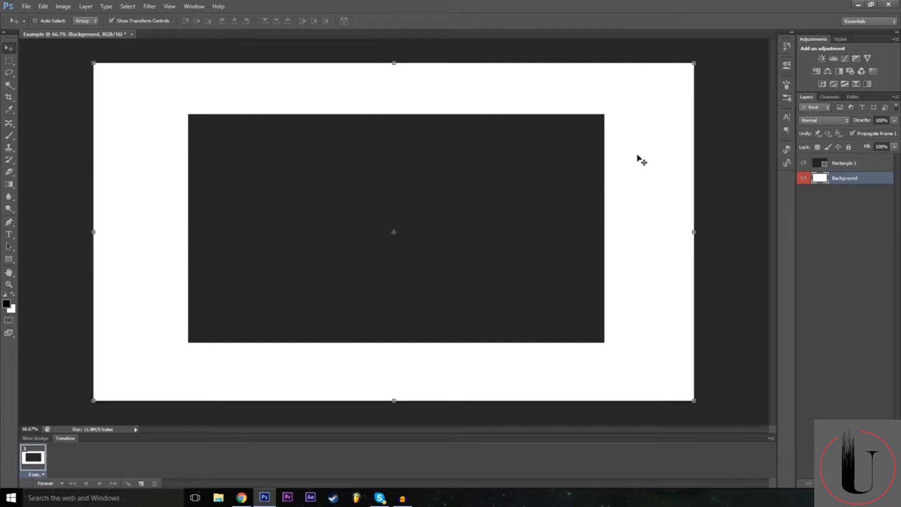
mouse_move(845, 181)
left_mouse_down()
mouse_move(850, 164)
mouse_move(856, 182)
left_mouse_up()
left_click(844, 167)
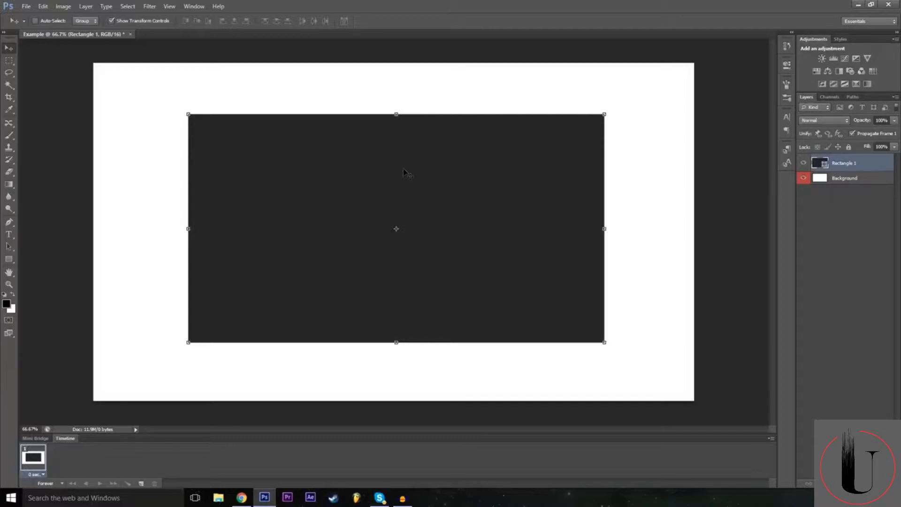
left_click(853, 178)
left_click(855, 195)
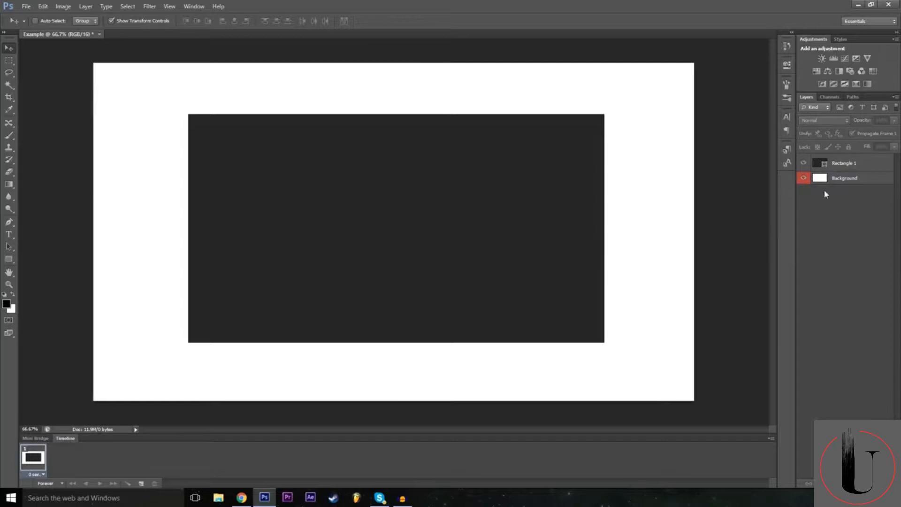
left_click(838, 180)
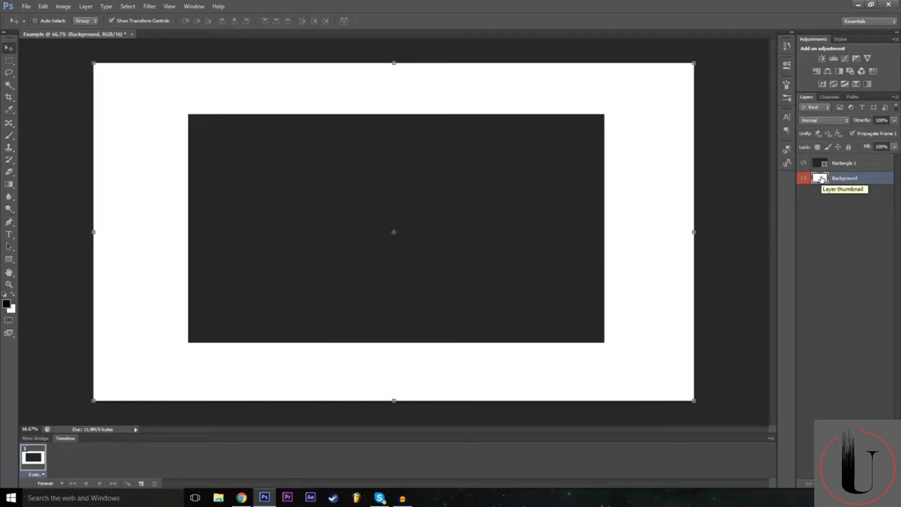
Open the Blending Options for the Rectangle 1 layer and place the Layer Style dialog clear of most of the artwork.
left_click(840, 165)
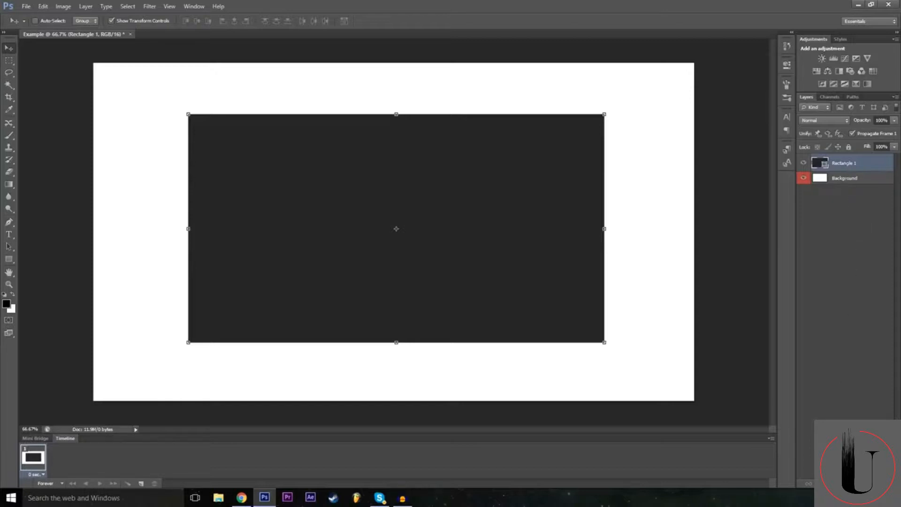
right_click(813, 367)
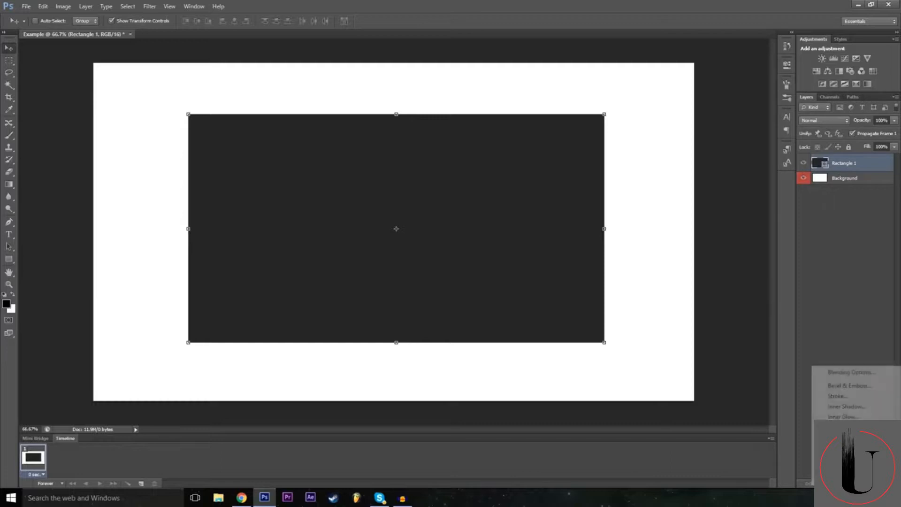
left_click(828, 373)
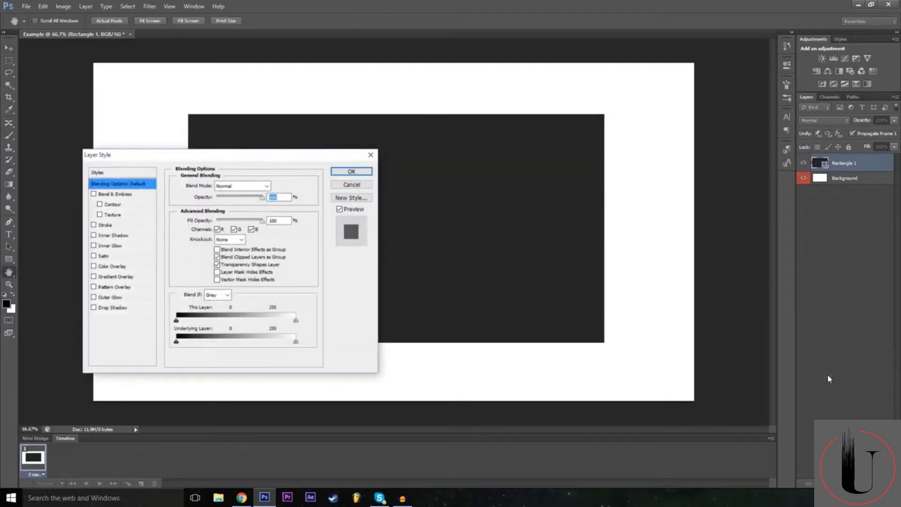
left_click_drag(303, 157, 821, 215)
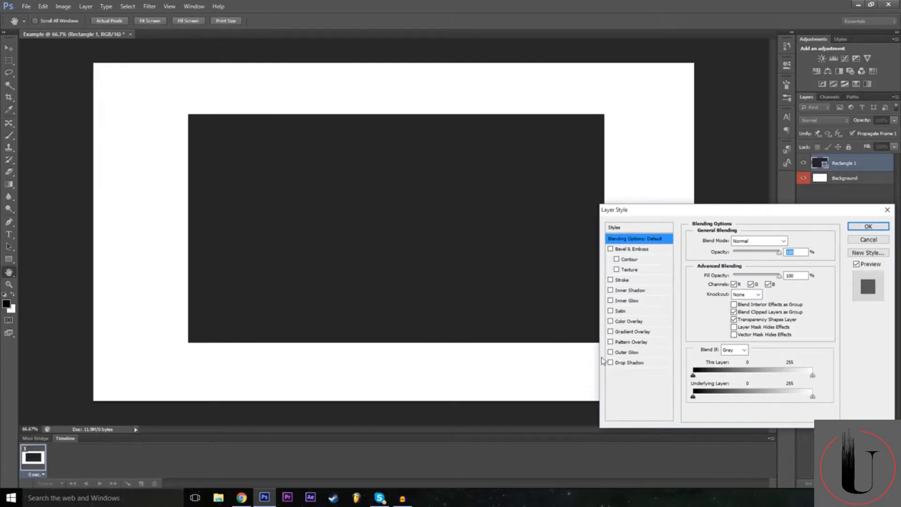
Add a Drop Shadow to Rectangle 1, toggle it for comparison, and raise its spread to about 23% along with its size.
left_click(628, 363)
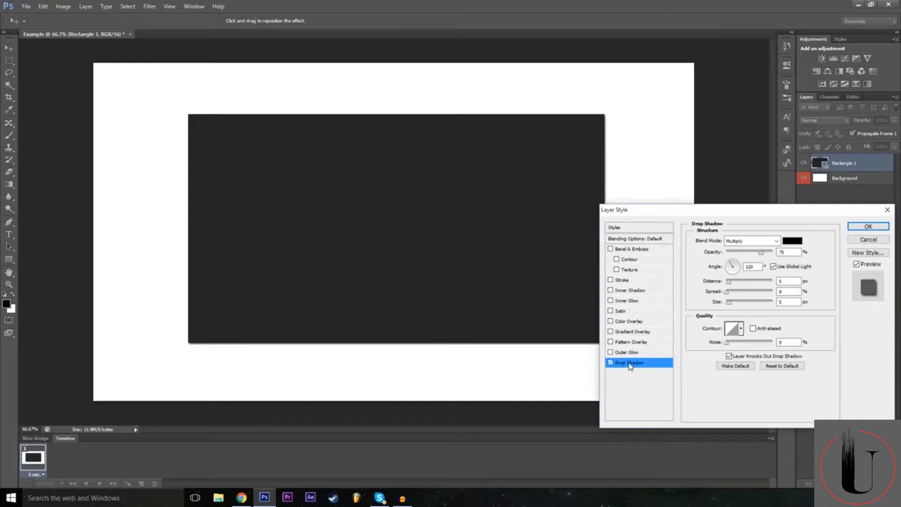
left_click(611, 363)
left_click(611, 363)
mouse_move(729, 304)
left_mouse_down()
mouse_move(743, 303)
mouse_move(730, 293)
mouse_move(785, 293)
mouse_move(727, 300)
mouse_move(737, 293)
mouse_move(760, 305)
mouse_move(738, 307)
left_mouse_up()
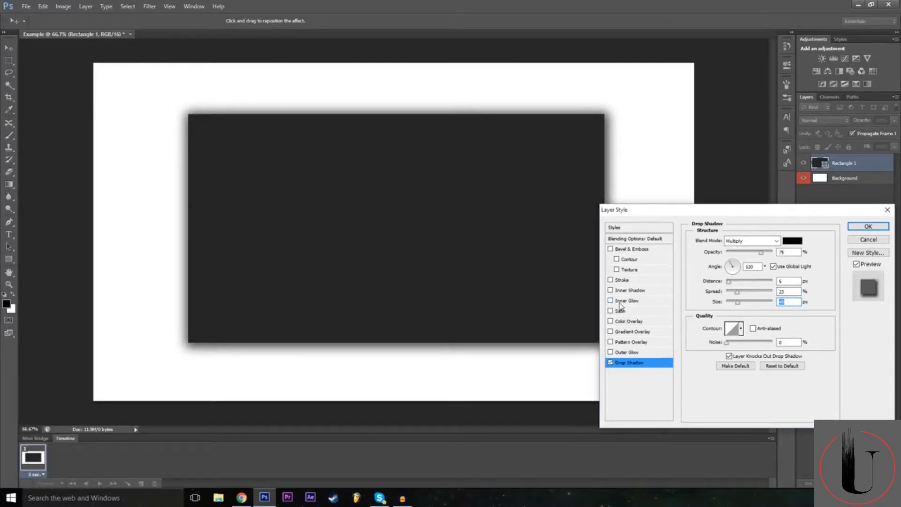
Add an outside Stroke to Rectangle 1 and set its colour to pure red (ff0000).
mouse_move(689, 214)
left_mouse_down()
mouse_move(714, 216)
mouse_move(687, 190)
mouse_move(695, 211)
left_mouse_up()
left_click(635, 276)
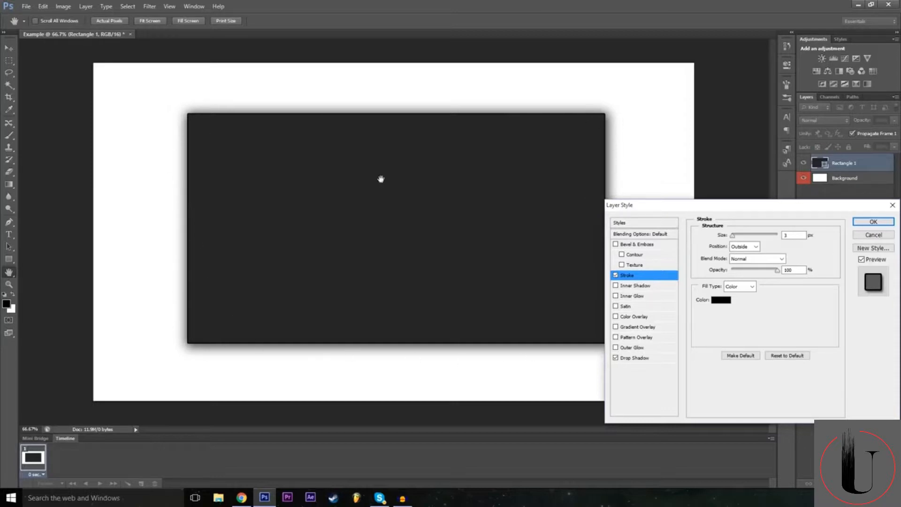
left_click_drag(715, 212, 707, 211)
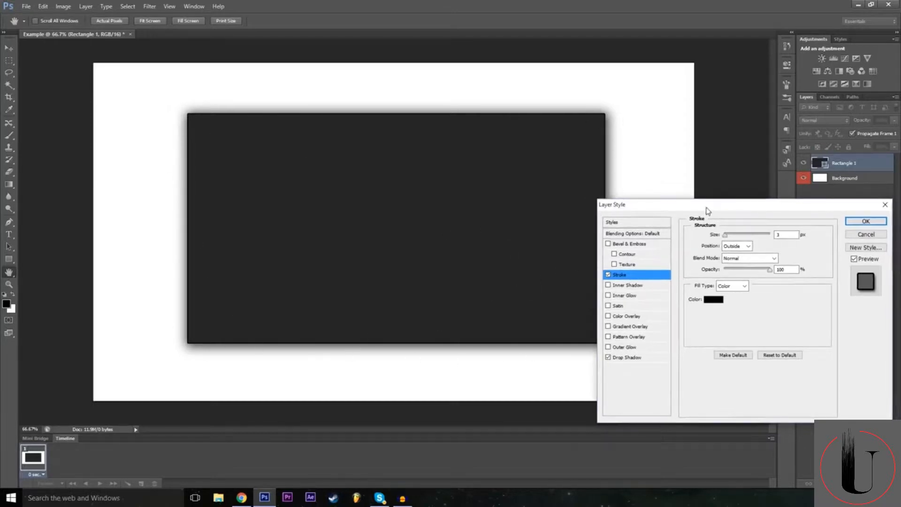
left_click(714, 300)
type("255")
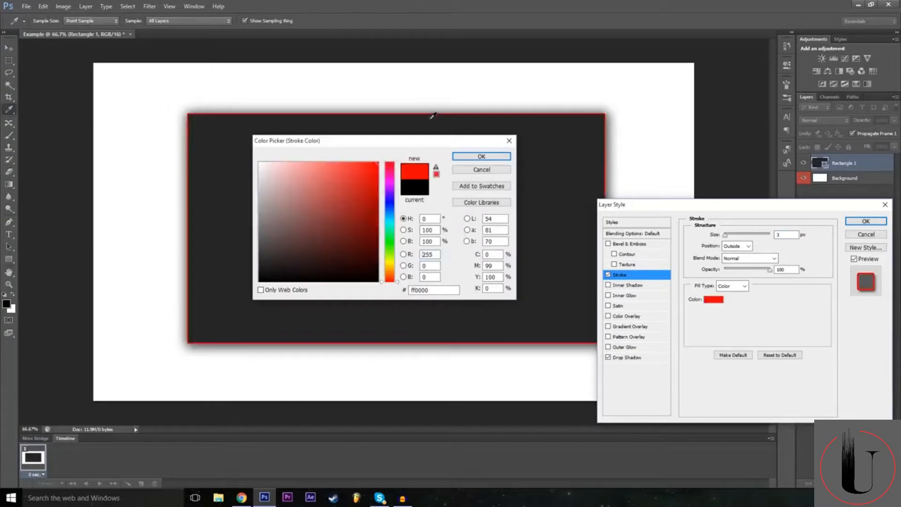
left_click(485, 156)
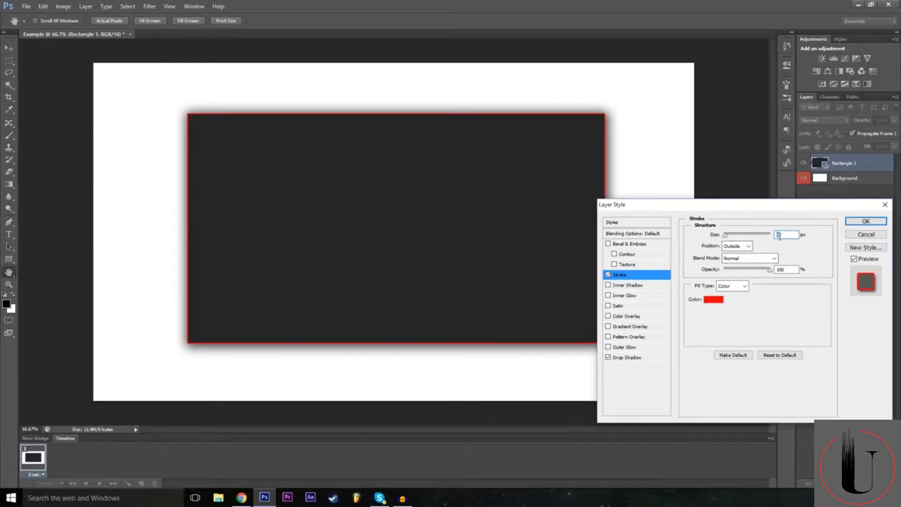
Try a thicker red stroke around the rectangle, then set the stroke size to 10 px.
left_click_drag(725, 238, 732, 238)
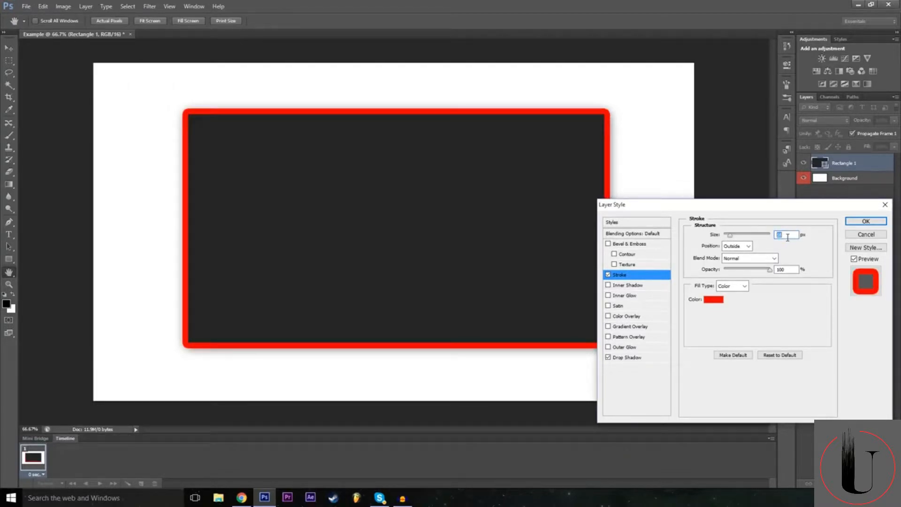
type("10")
key("Tab")
key("Tab")
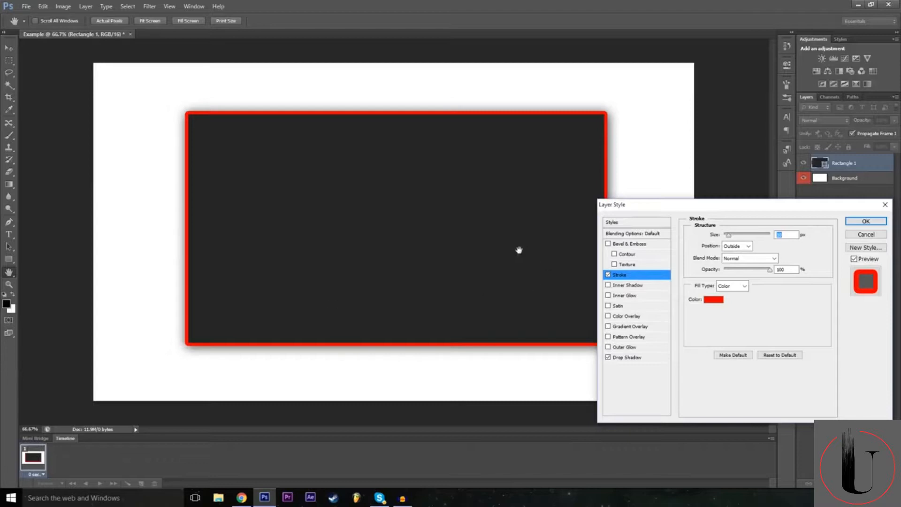
Add Bevel & Emboss to Rectangle 1, toggle it for comparison, set its depth to about 286%, and increase its size.
left_click(608, 244)
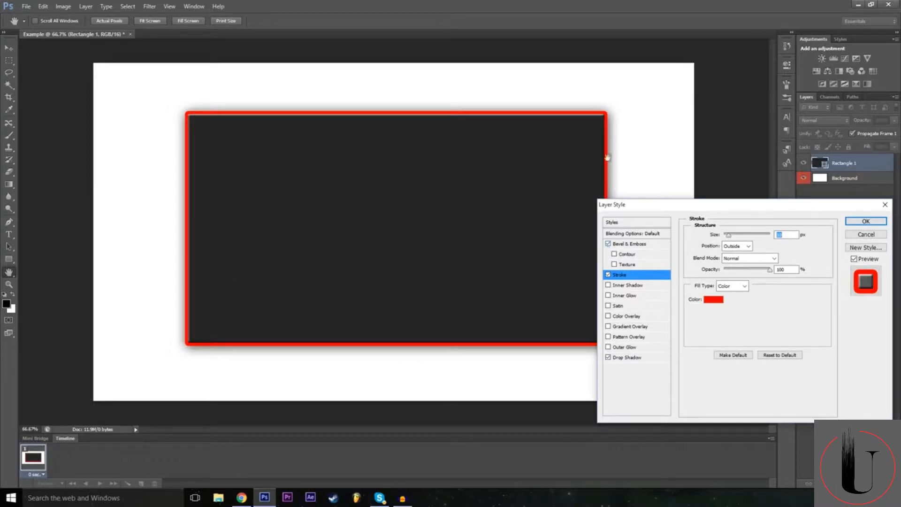
left_click(631, 244)
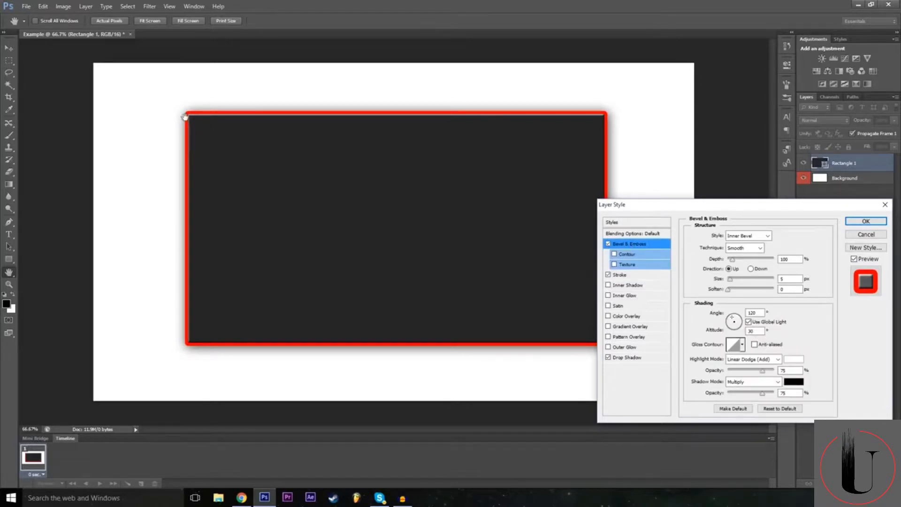
left_click(608, 244)
left_click(608, 244)
left_click_drag(739, 262, 743, 265)
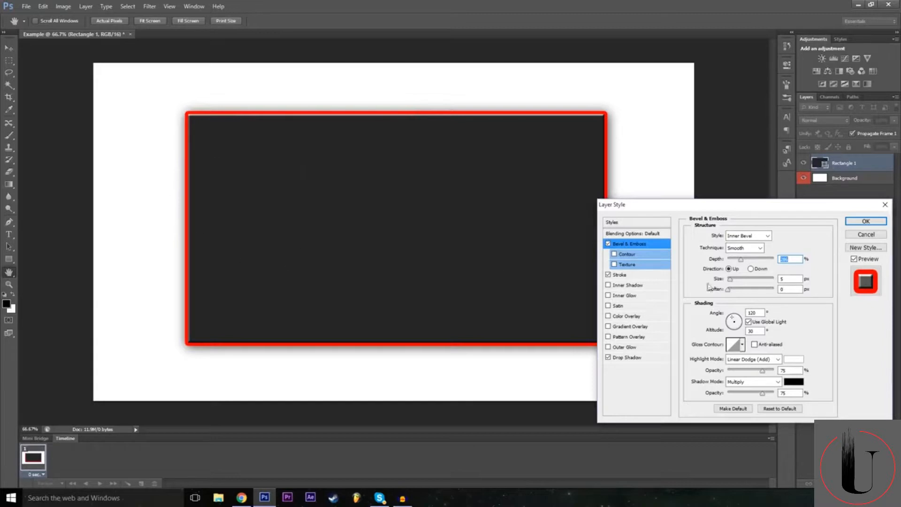
mouse_move(735, 278)
left_mouse_down()
mouse_move(753, 283)
mouse_move(728, 291)
mouse_move(736, 291)
left_mouse_up()
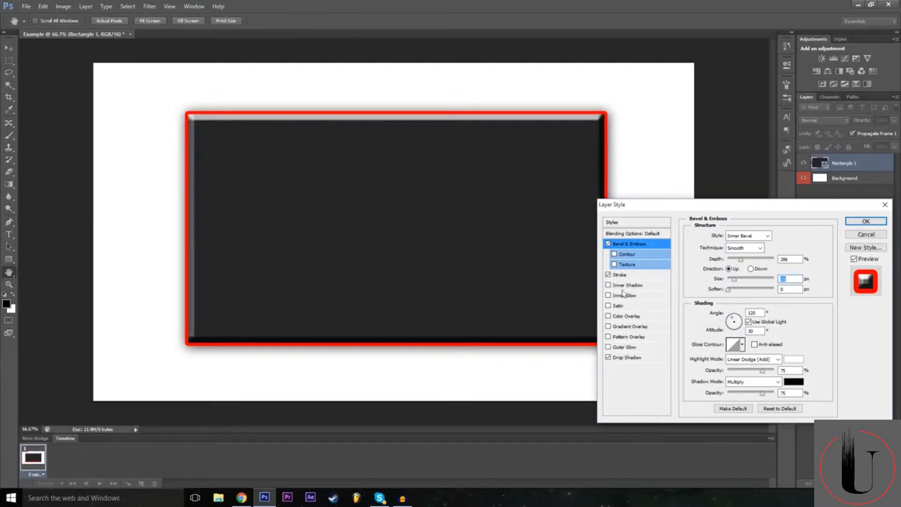
Add a Pattern Overlay to Rectangle 1 and try the available patterns, ending with the light, nearly white one.
left_click(610, 337)
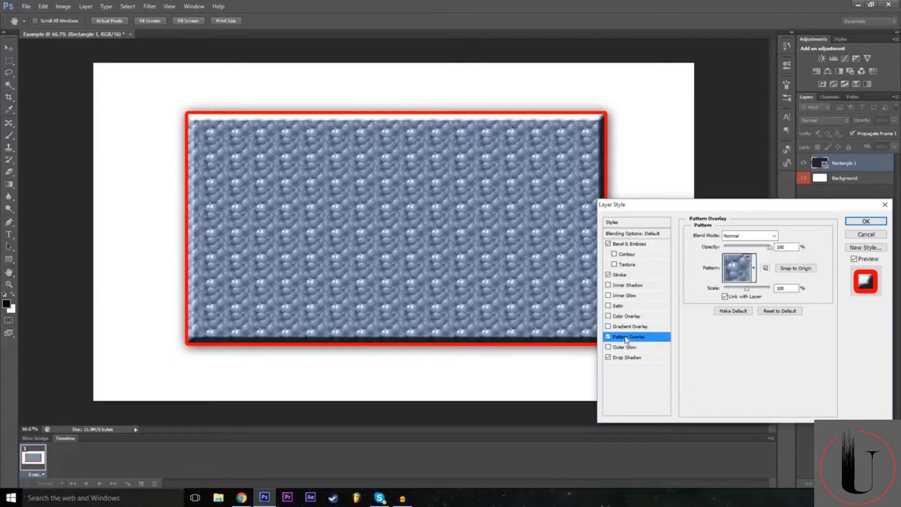
left_click(744, 272)
left_click(709, 297)
left_click(723, 300)
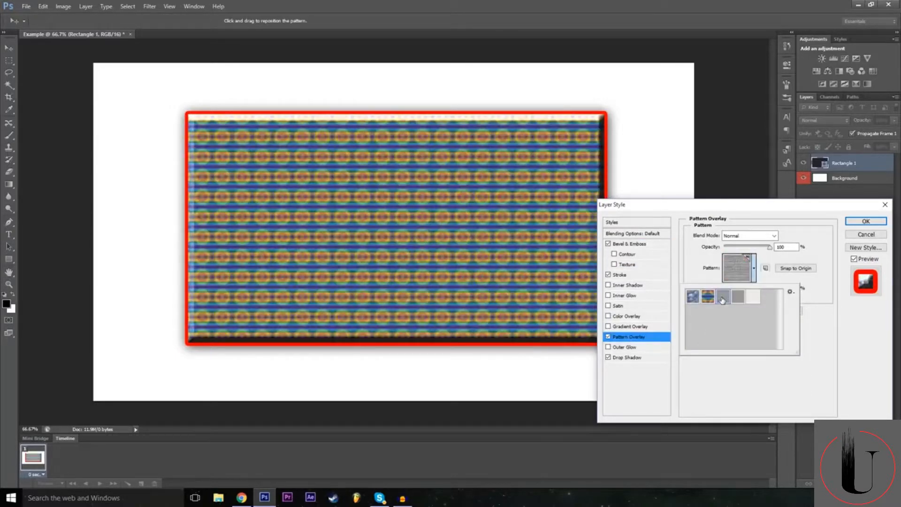
left_click(739, 300)
left_click(755, 299)
left_click(743, 300)
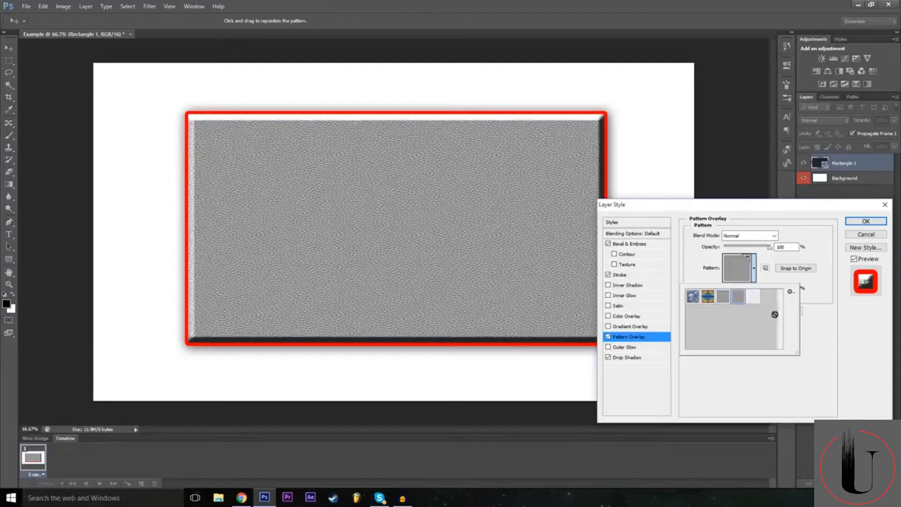
left_click(754, 301)
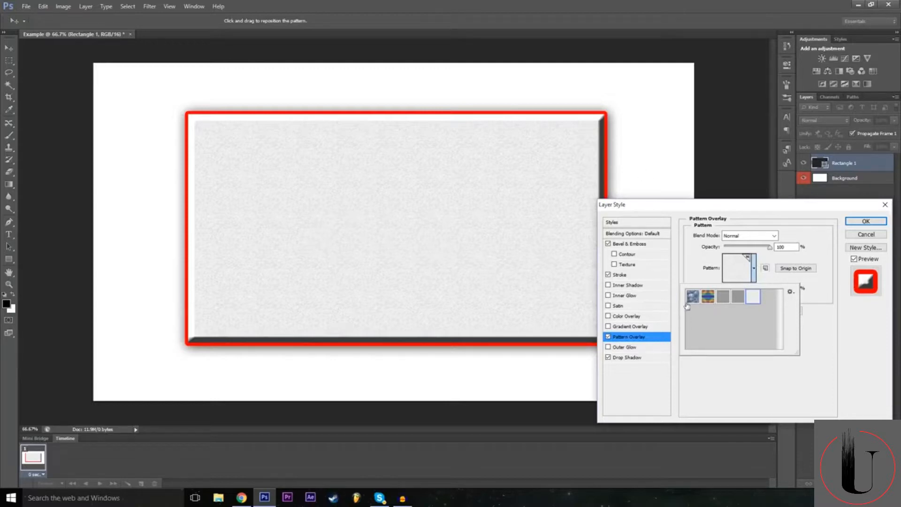
Compare the overlay patterns again, apply the grey horizontally woven one, and toggle the Pattern Overlay off and back on.
left_click(691, 300)
left_click(708, 300)
left_click(725, 301)
left_click(752, 301)
left_click(739, 302)
left_click(723, 386)
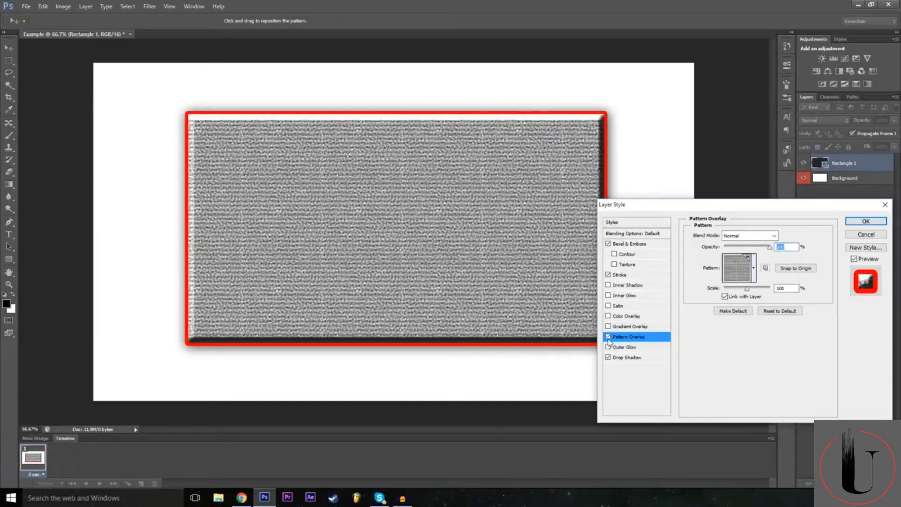
left_click(608, 337)
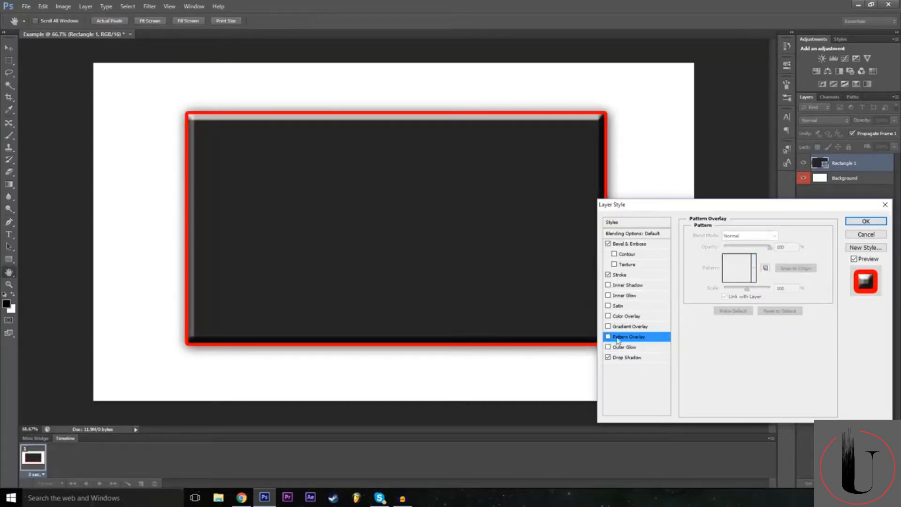
left_click(608, 337)
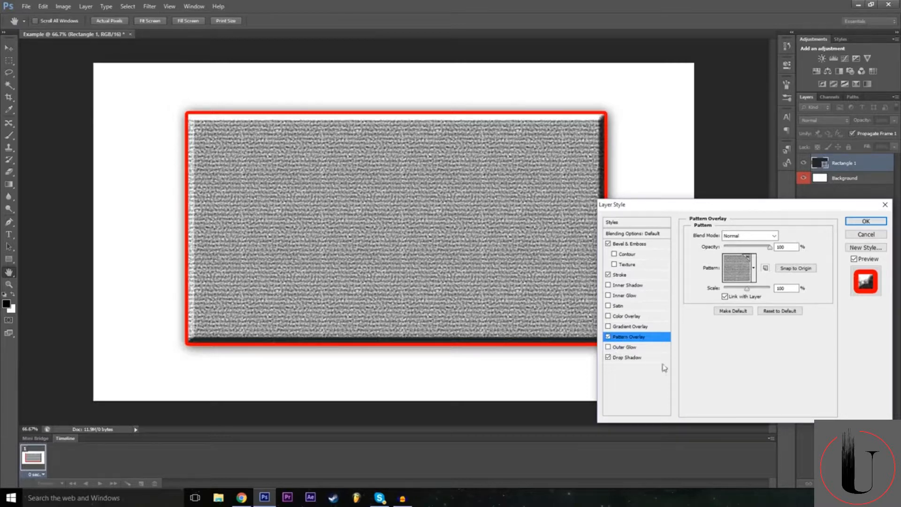
Add a red Outer Glow to Rectangle 1 with a size of about 59 px and a spread of about 24%.
left_click(637, 348)
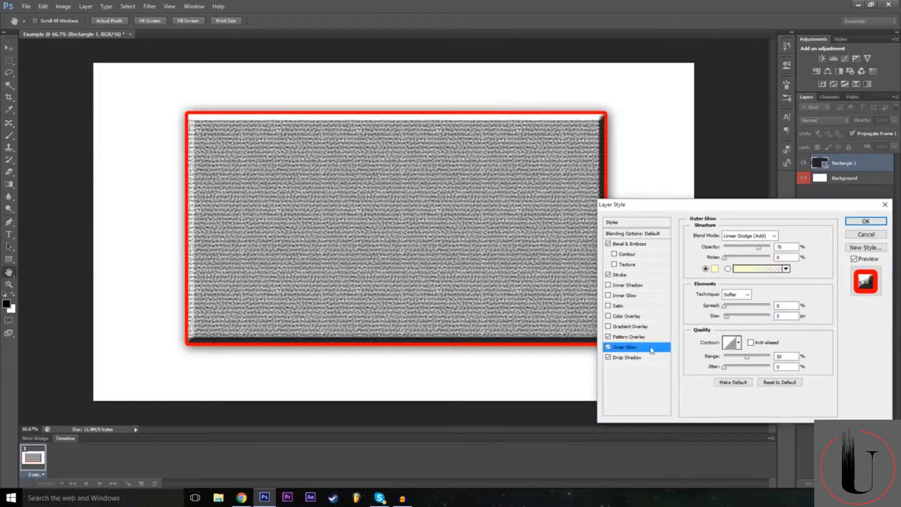
left_click_drag(730, 316, 731, 314)
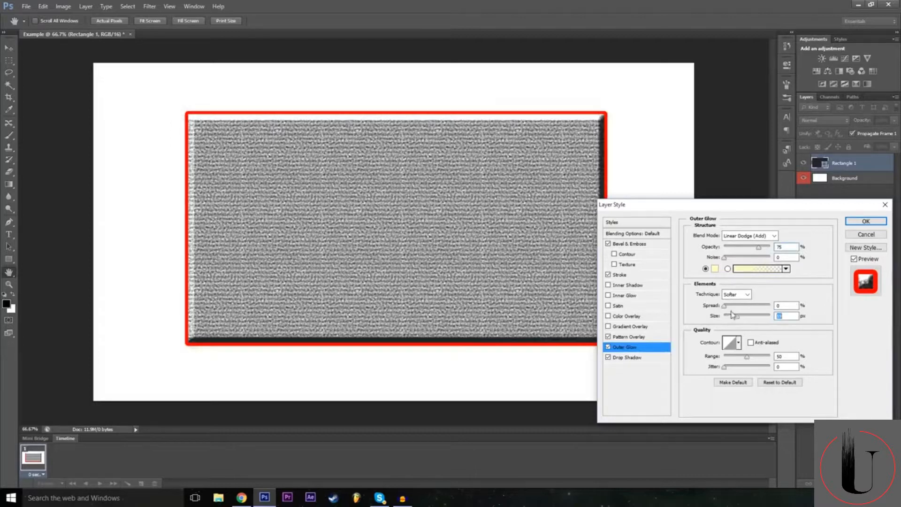
left_click(714, 268)
mouse_move(389, 170)
left_mouse_down()
mouse_move(390, 161)
mouse_move(376, 165)
mouse_move(384, 154)
left_mouse_up()
left_click(474, 156)
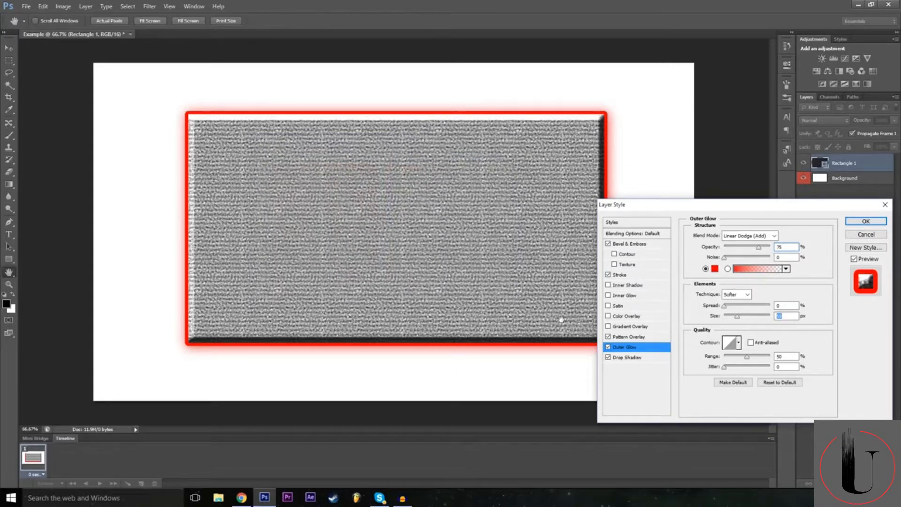
left_click_drag(735, 310, 733, 309)
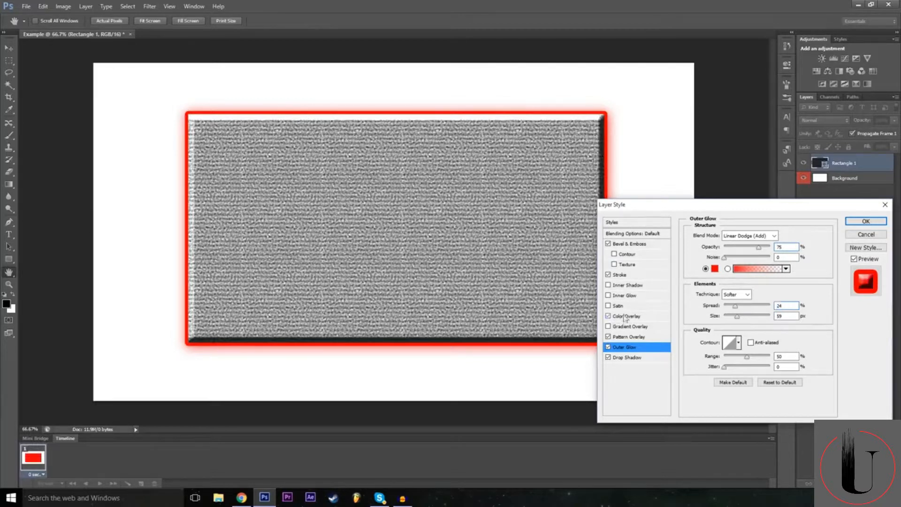
Try a Color Overlay on Rectangle 1 with a green colour, cancel the colour change, and disable the overlay.
left_click(608, 316)
left_click(633, 318)
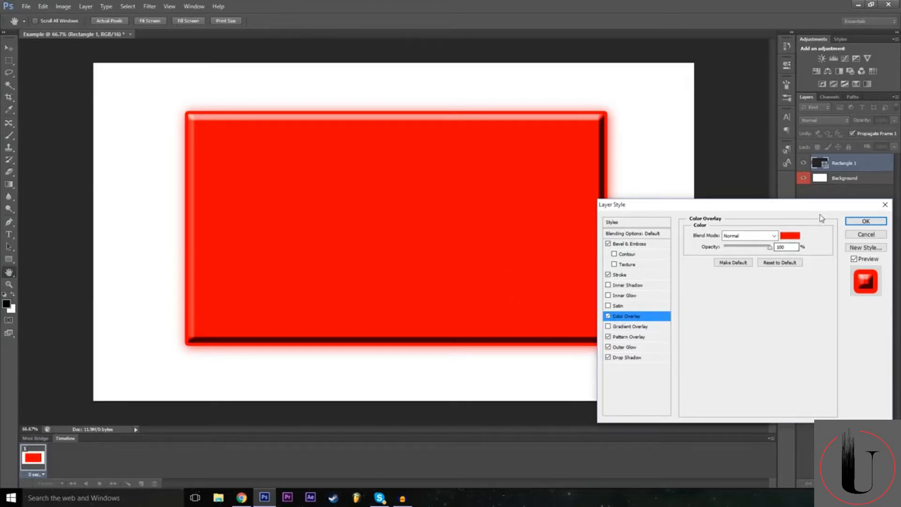
left_click(796, 235)
left_click_drag(350, 205, 262, 252)
left_click(390, 256)
left_click_drag(390, 256, 370, 185)
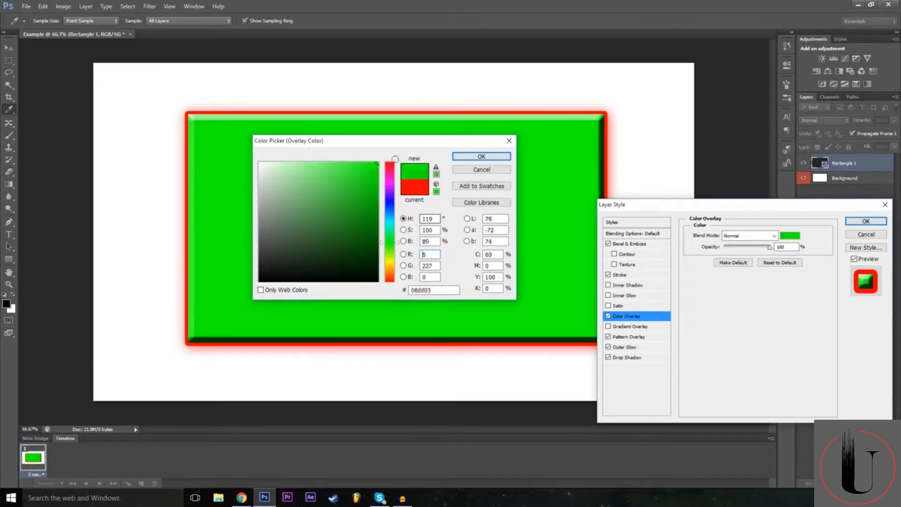
left_click(482, 169)
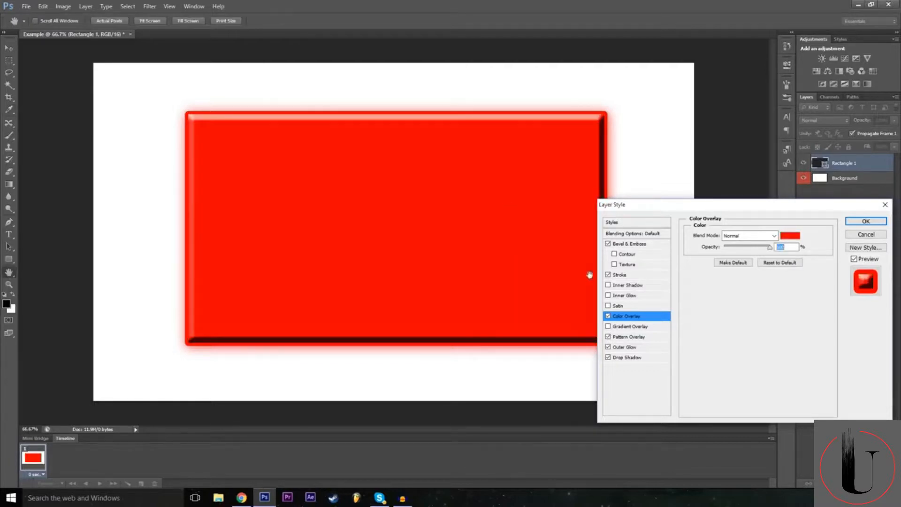
left_click(608, 315)
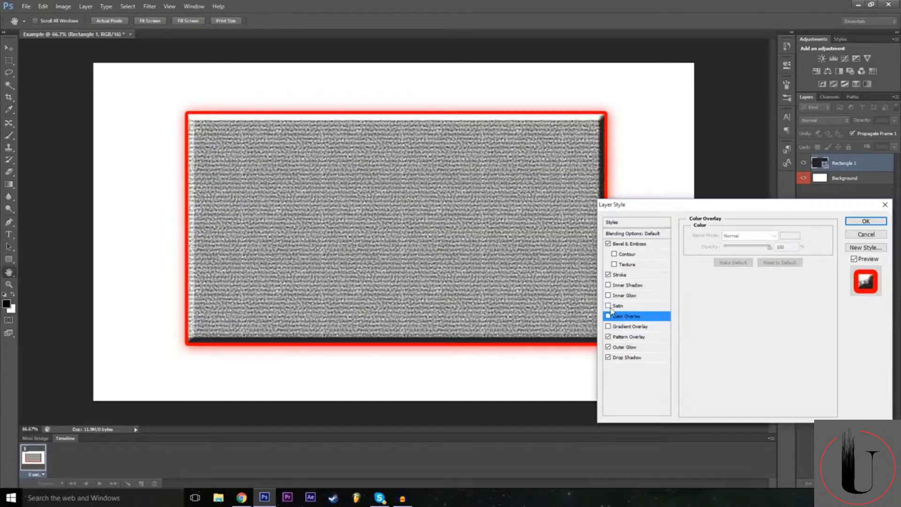
Try the Satin and Inner Shadow effects on Rectangle 1, switching each one off again.
left_click(608, 306)
left_click(606, 307)
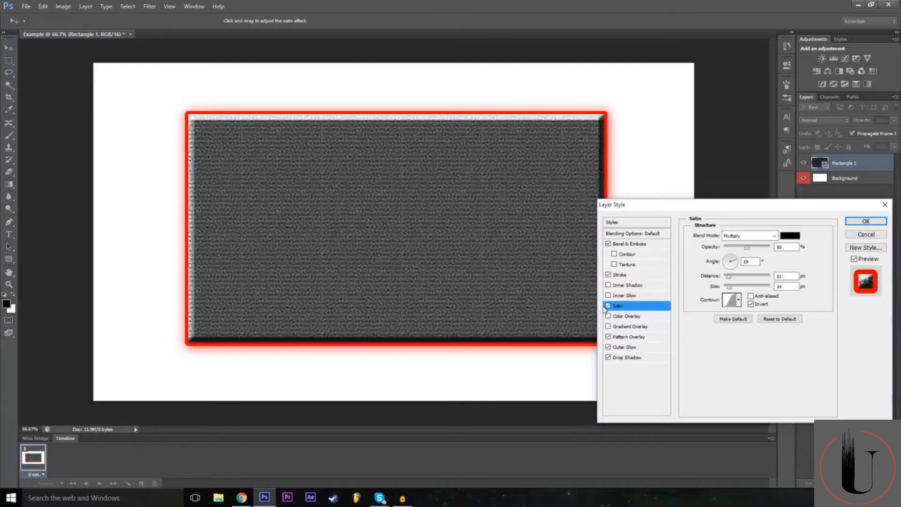
left_click(609, 306)
left_click(609, 306)
left_click(609, 306)
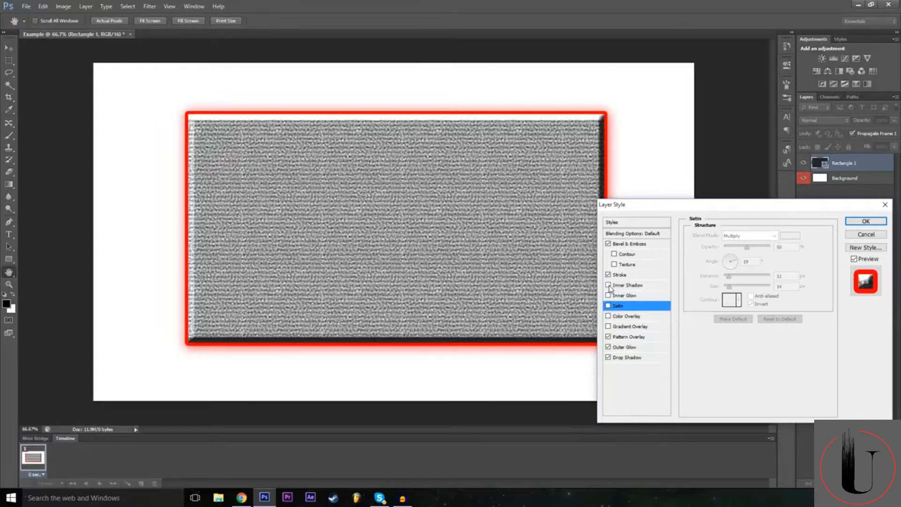
left_click(611, 288)
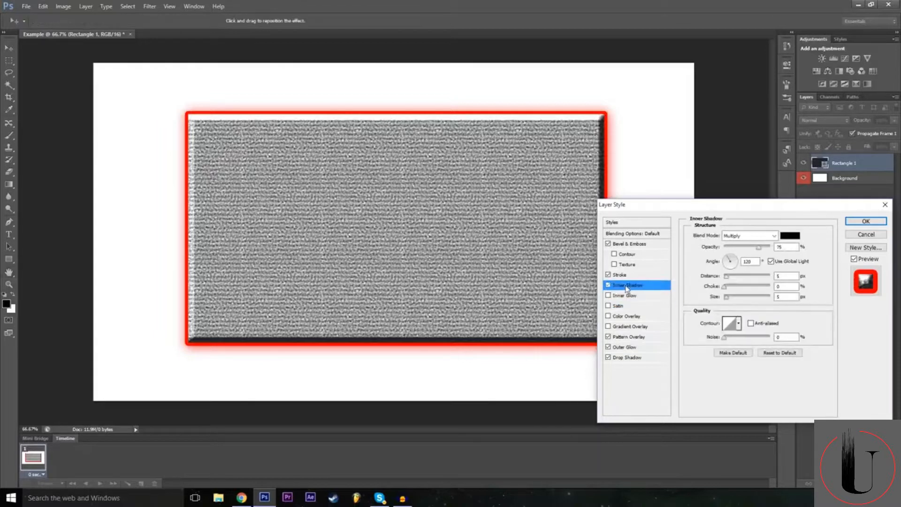
left_click(609, 285)
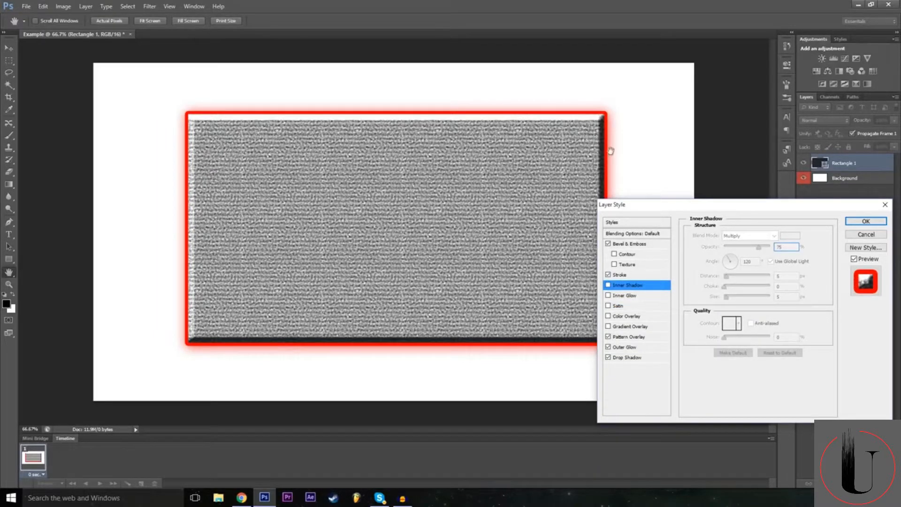
Enable Inner Glow and a black-to-white Gradient Overlay on Rectangle 1, toggling the overlay for comparison.
left_click(643, 297)
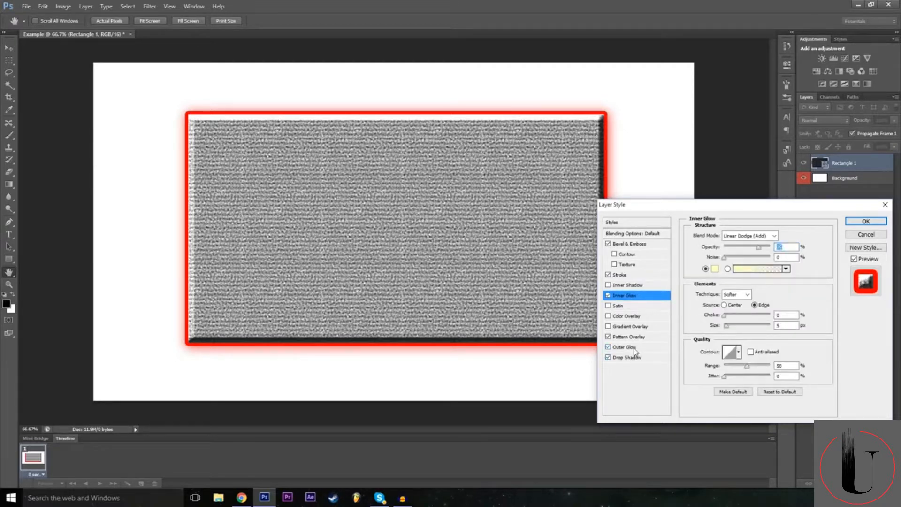
left_click(629, 347)
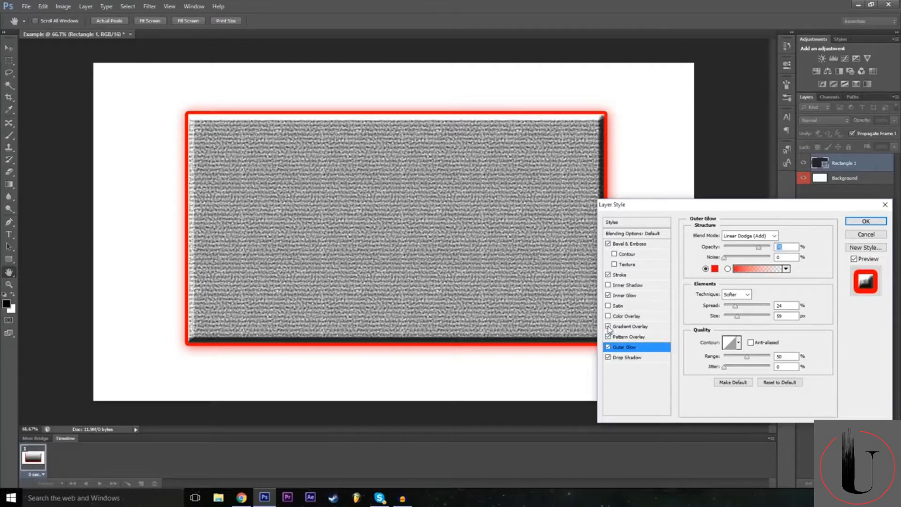
left_click(608, 326)
left_click(608, 327)
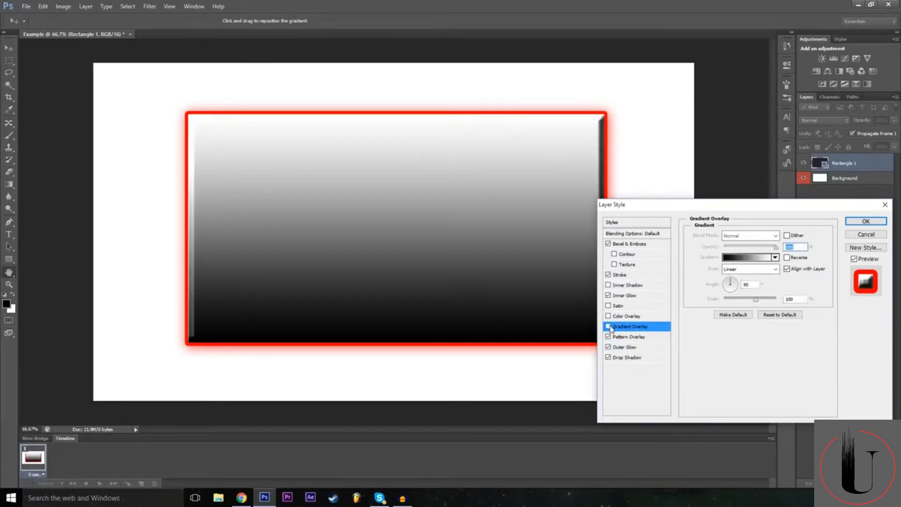
left_click(609, 327)
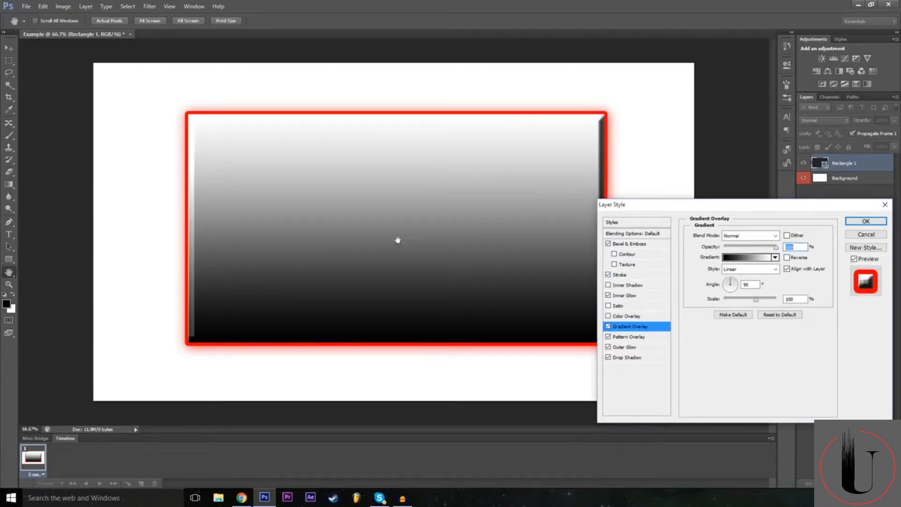
Try several gradient presets on the overlay, including Transparent Rainbow and Transparent Stripes, ending with Orange, Yellow, Orange.
left_click(749, 258)
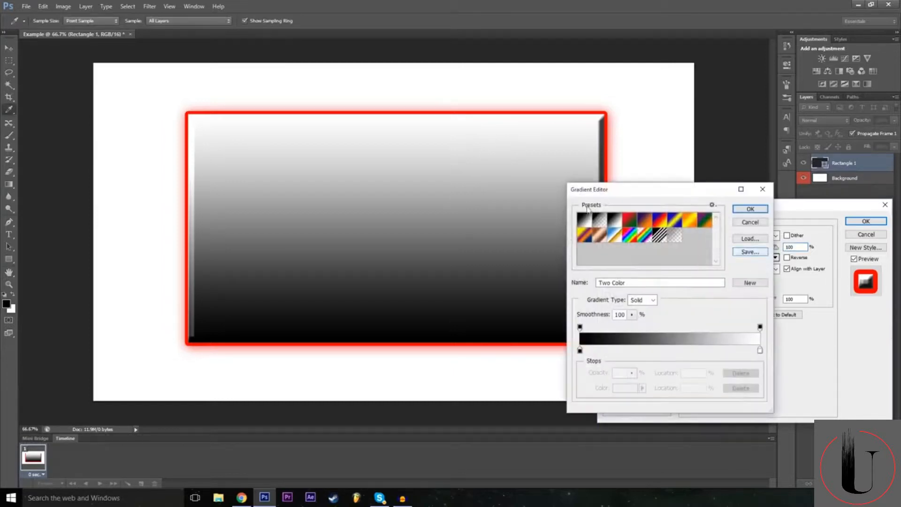
left_click(641, 230)
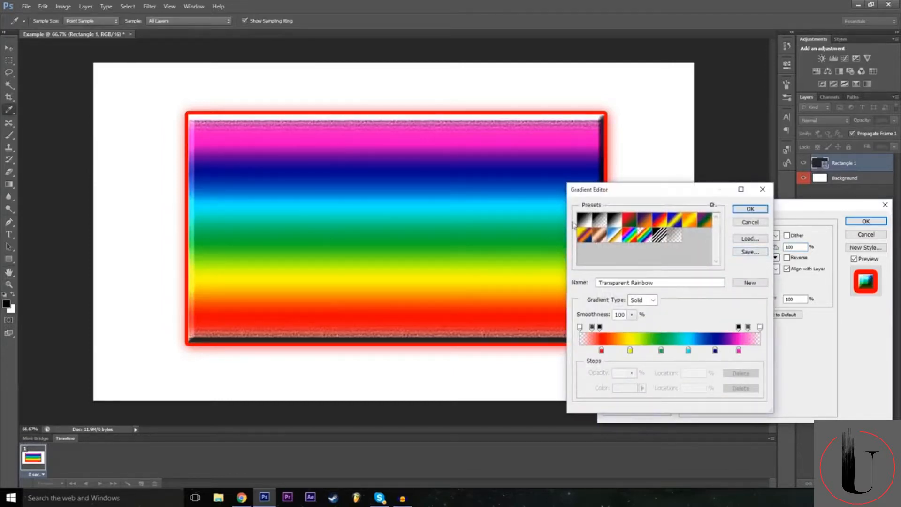
left_click(660, 236)
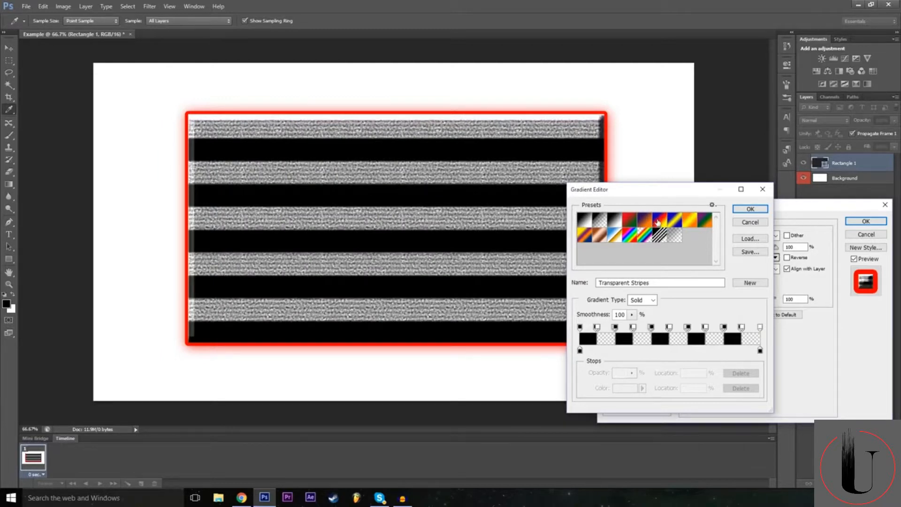
left_click(656, 223)
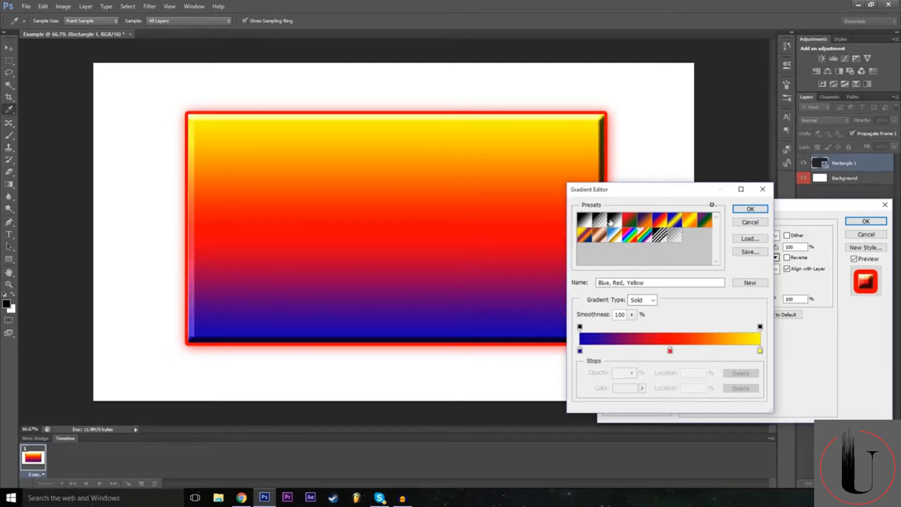
left_click(621, 223)
left_click(672, 222)
left_click(688, 222)
left_click(660, 222)
left_click(676, 223)
left_click(689, 221)
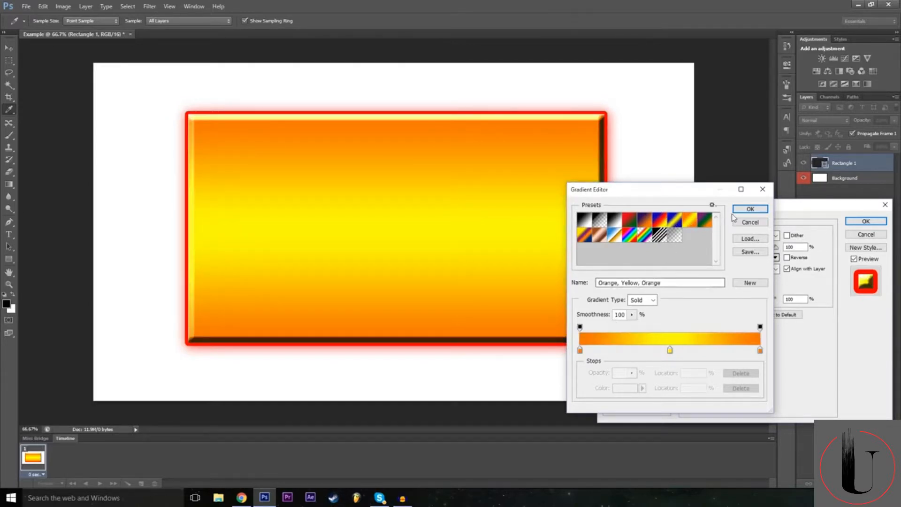
Recolour the gradient's middle stop to green (00ff1e) and apply the custom gradient to the overlay.
left_click(670, 350)
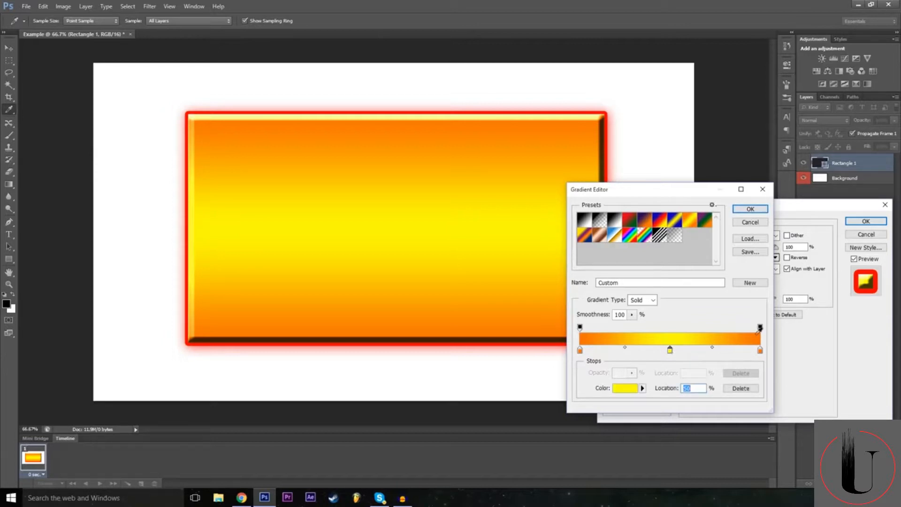
double_click(670, 351)
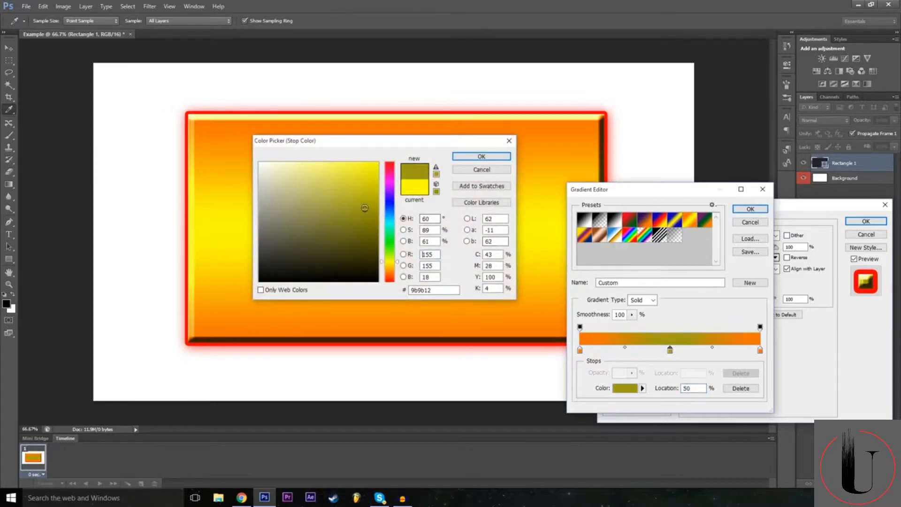
left_click_drag(389, 224, 389, 243)
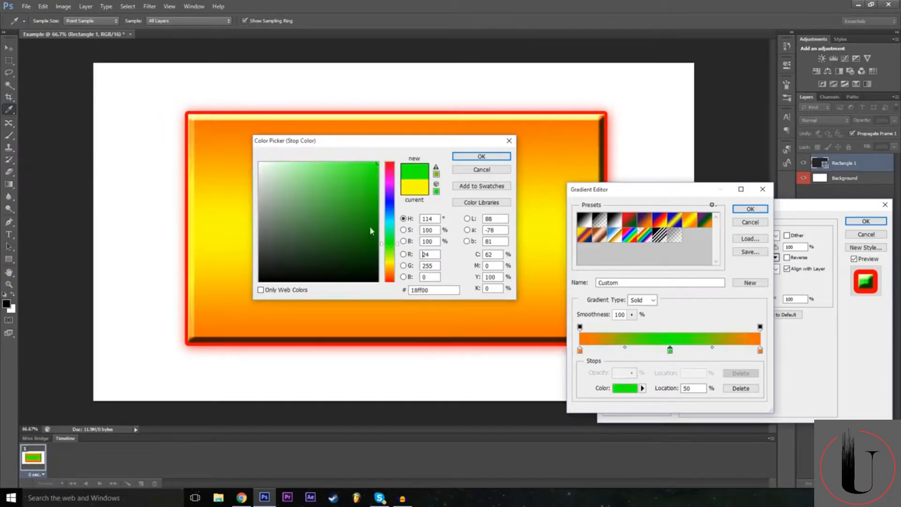
left_click_drag(389, 207, 389, 162)
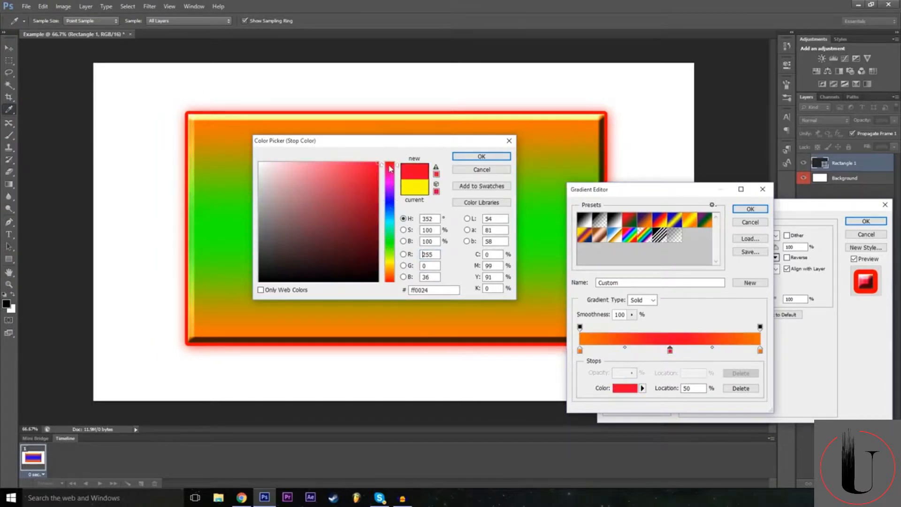
left_click_drag(389, 281, 388, 240)
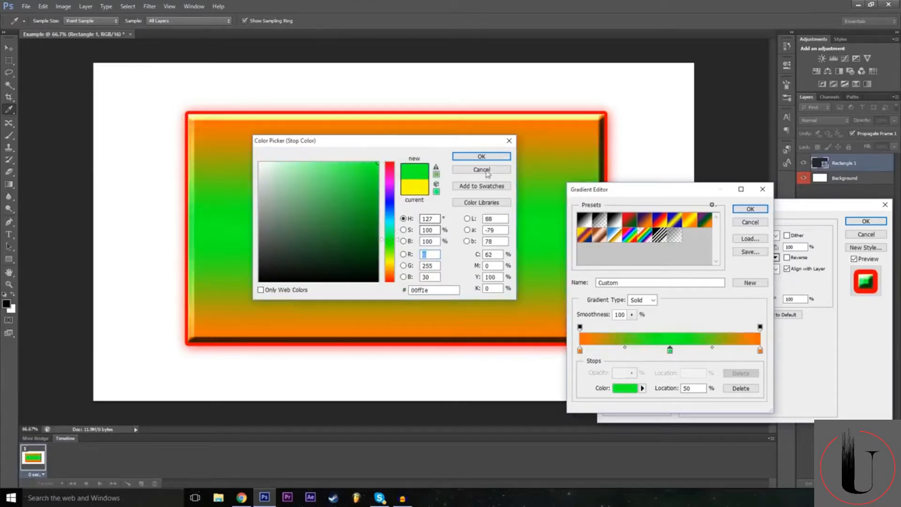
left_click(479, 157)
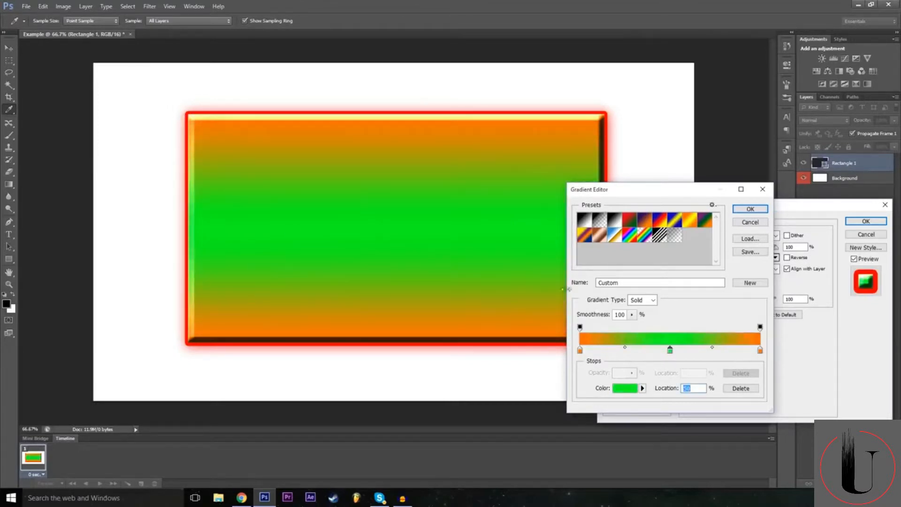
left_click(749, 209)
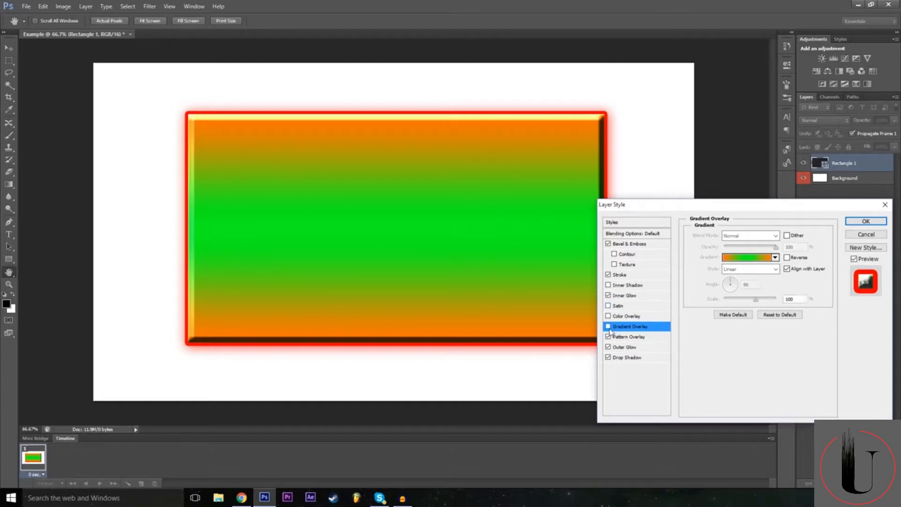
Disable the Gradient Overlay and apply the layer style to Rectangle 1.
left_click(608, 326)
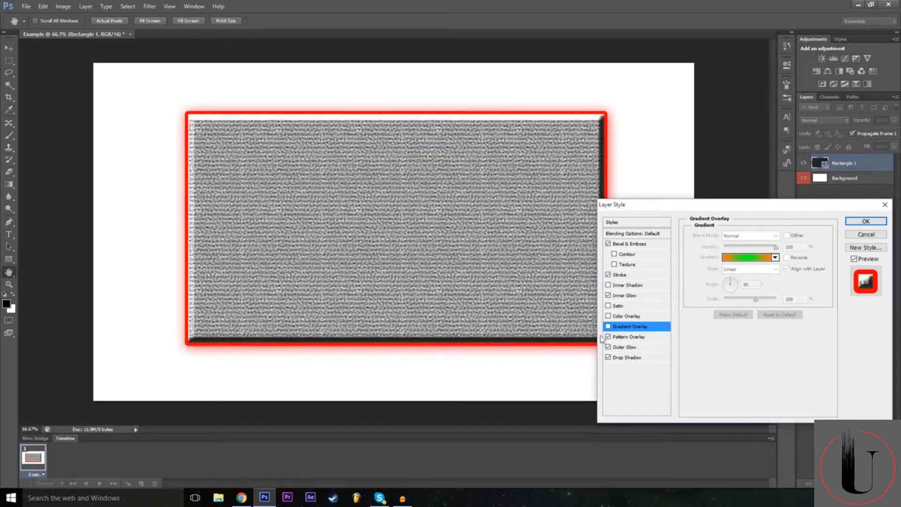
left_click_drag(721, 205, 359, 204)
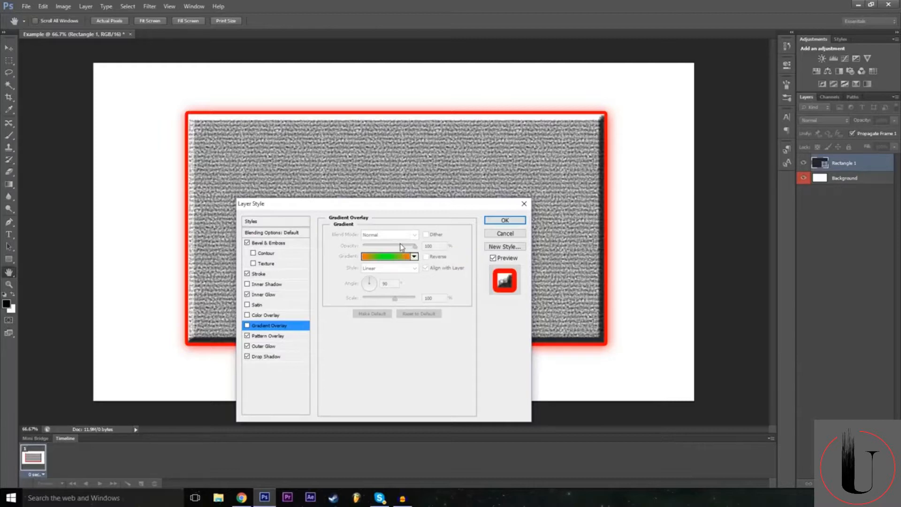
left_click(521, 220)
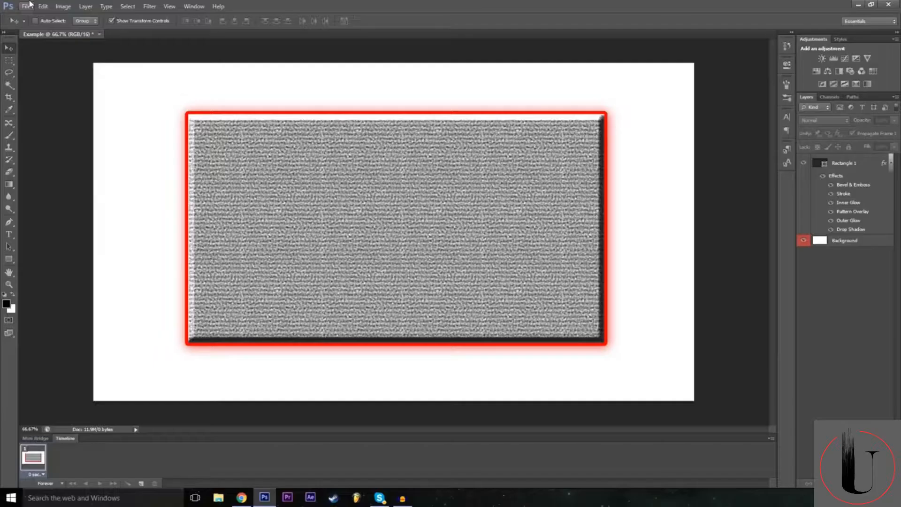
Try placing the P1 image into the document, then cancel the placement.
left_click(27, 5)
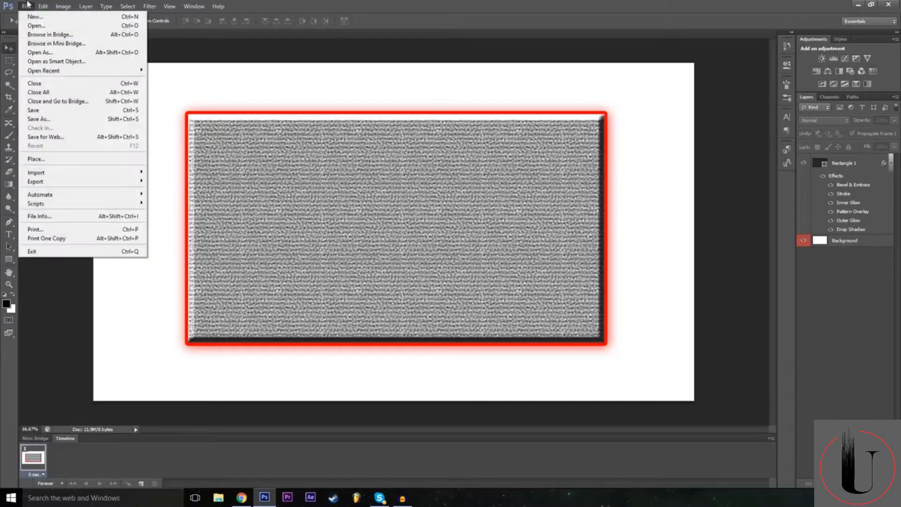
left_click(66, 161)
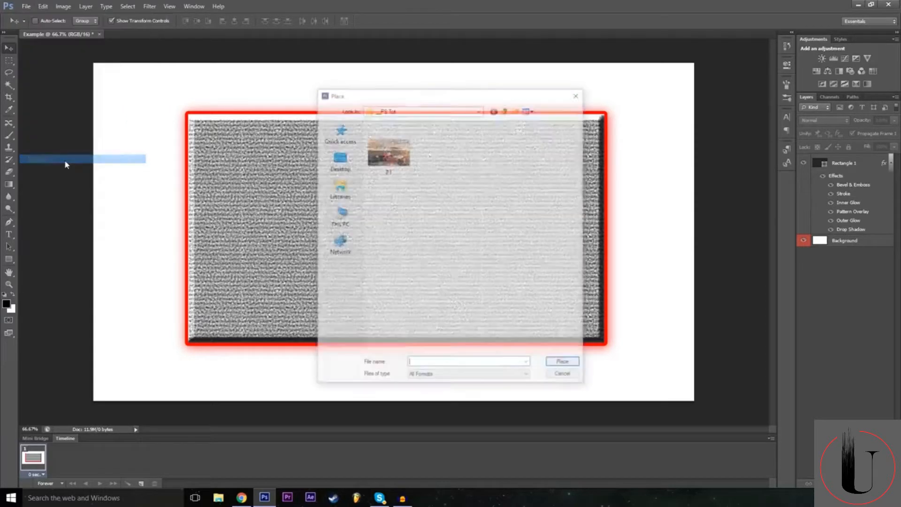
left_click(388, 151)
left_click(565, 364)
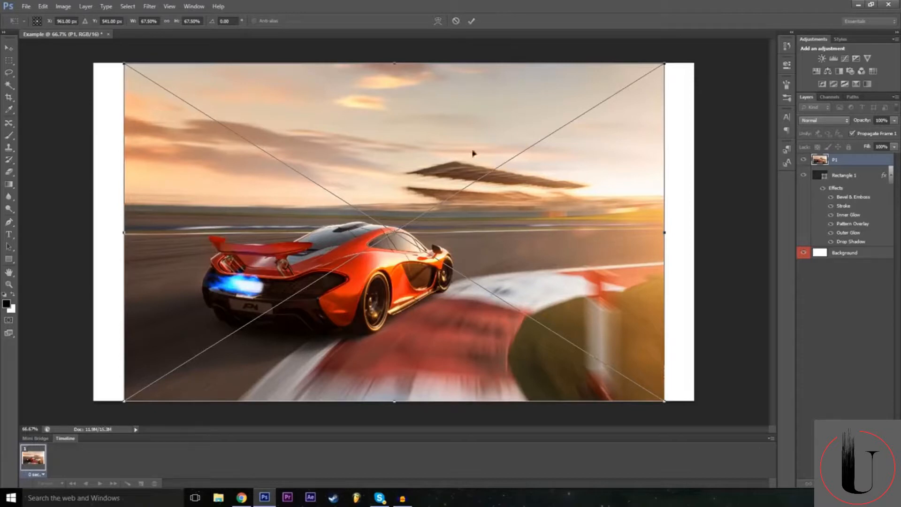
left_click(455, 21)
Open the P1 image from the __PS Tut folder as its own document.
left_click(26, 6)
left_click(34, 22)
left_click(391, 155)
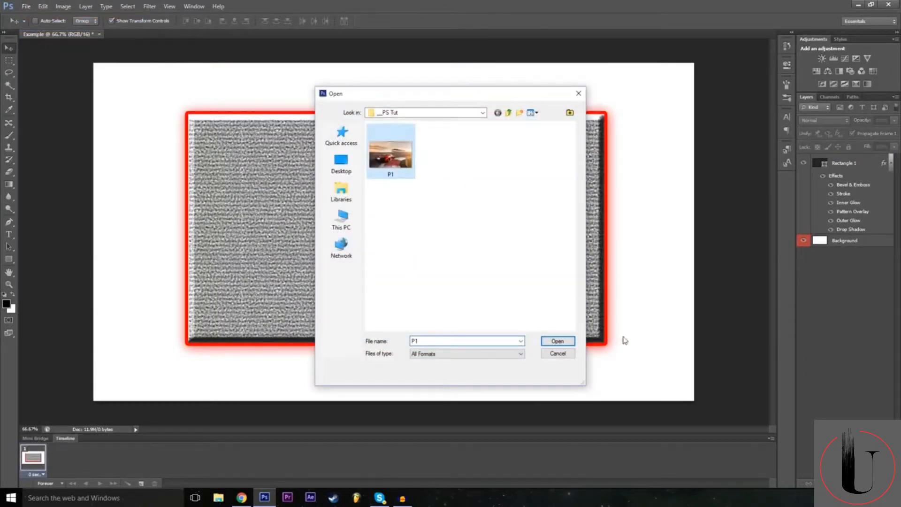
left_click(557, 340)
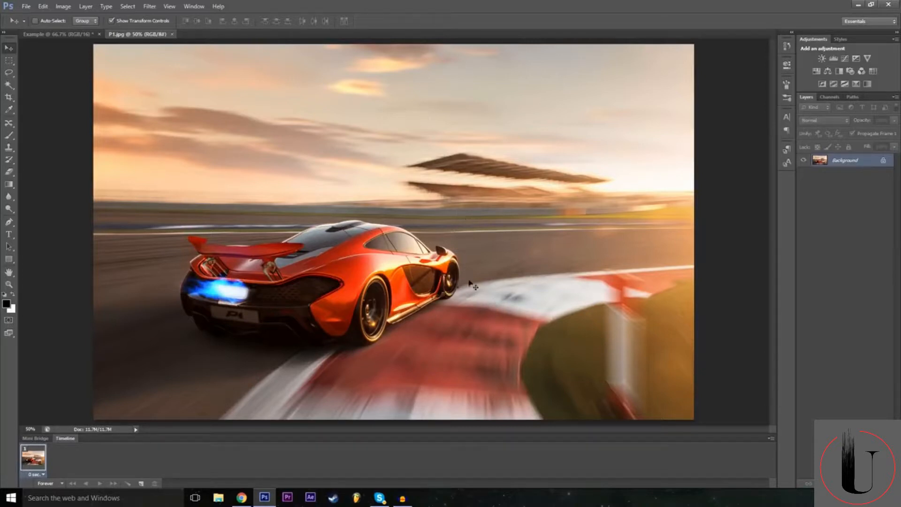
left_click(83, 35)
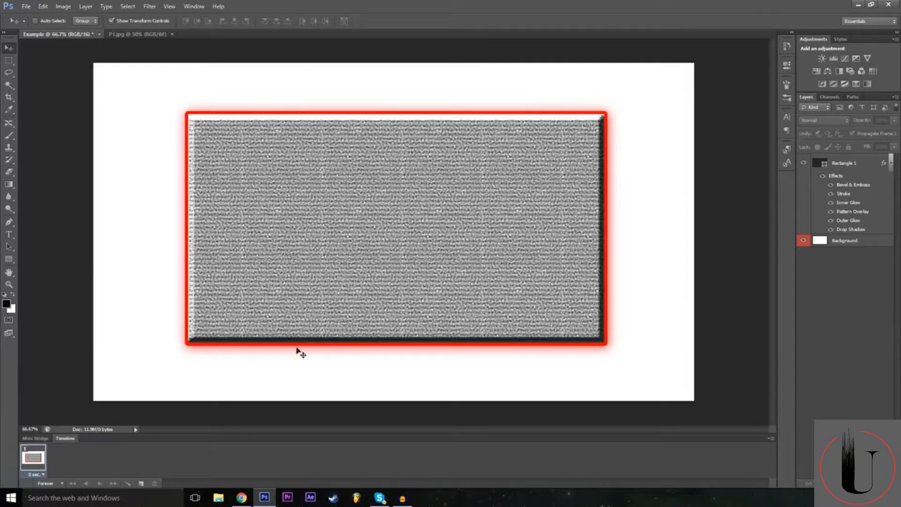
left_click(140, 35)
left_click(26, 6)
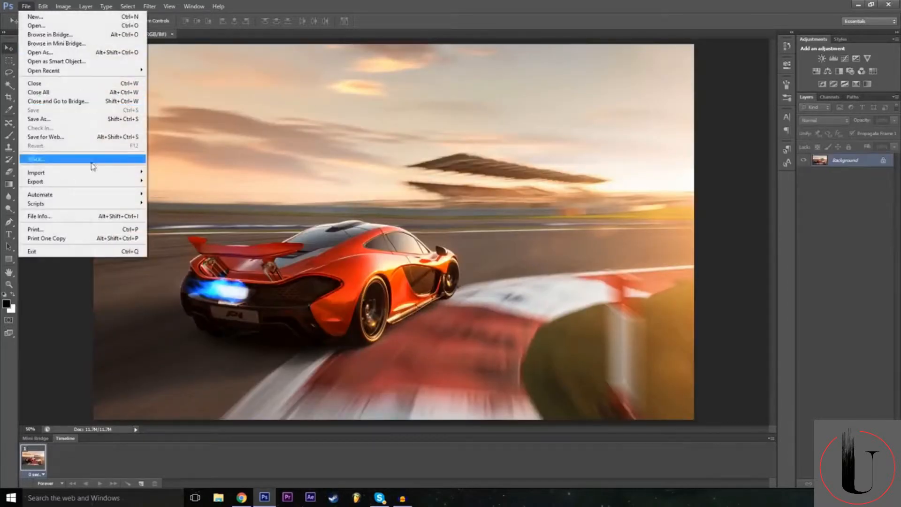
left_click(56, 160)
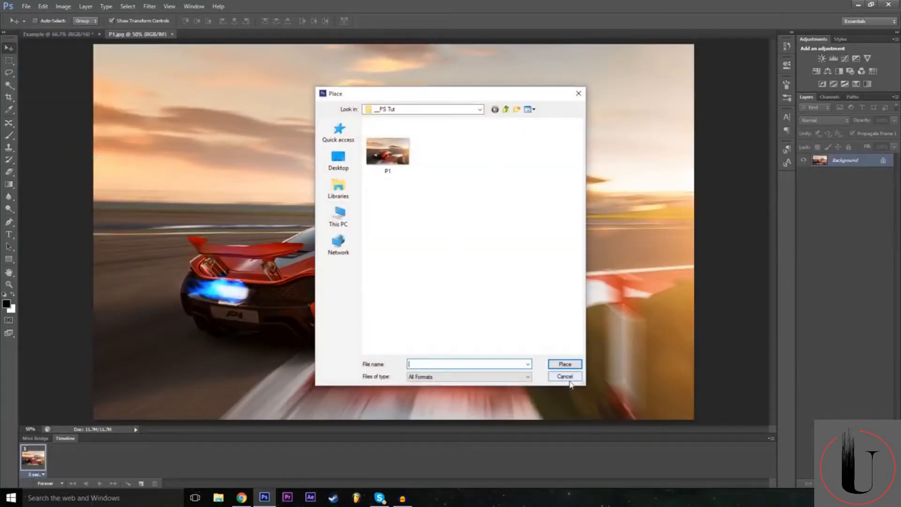
left_click(567, 378)
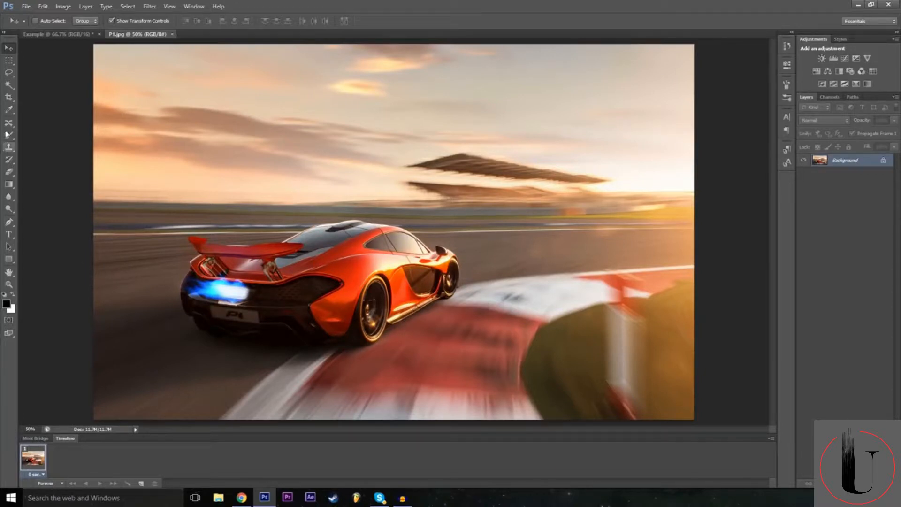
Choose the Lasso tool and examine the car up close at 100% zoom, then return the view to 50%.
left_click(9, 73)
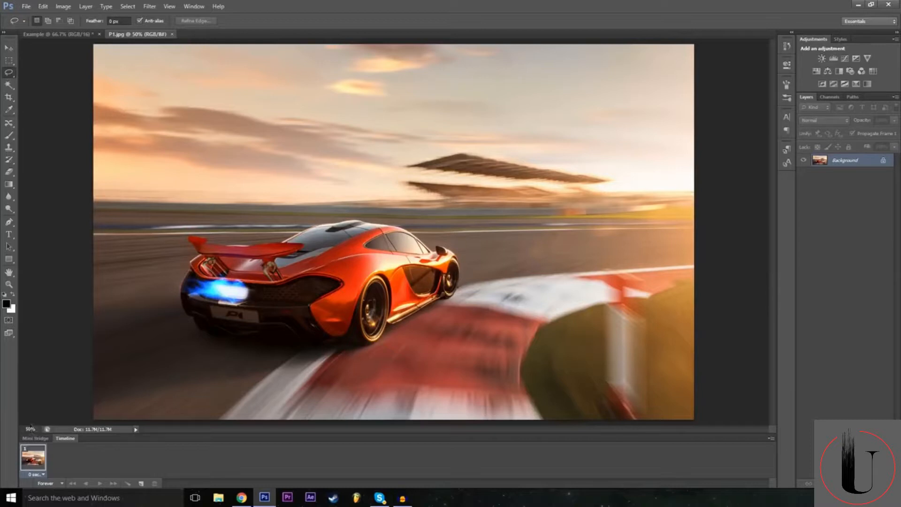
left_click(29, 428)
type("100")
key("Return")
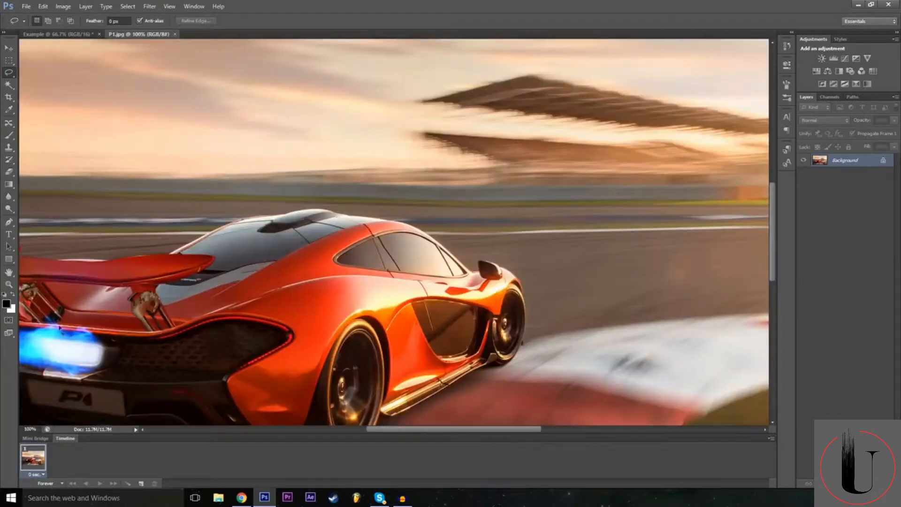
scroll(445, 158, "down", 2)
scroll(496, 258, "down", 2)
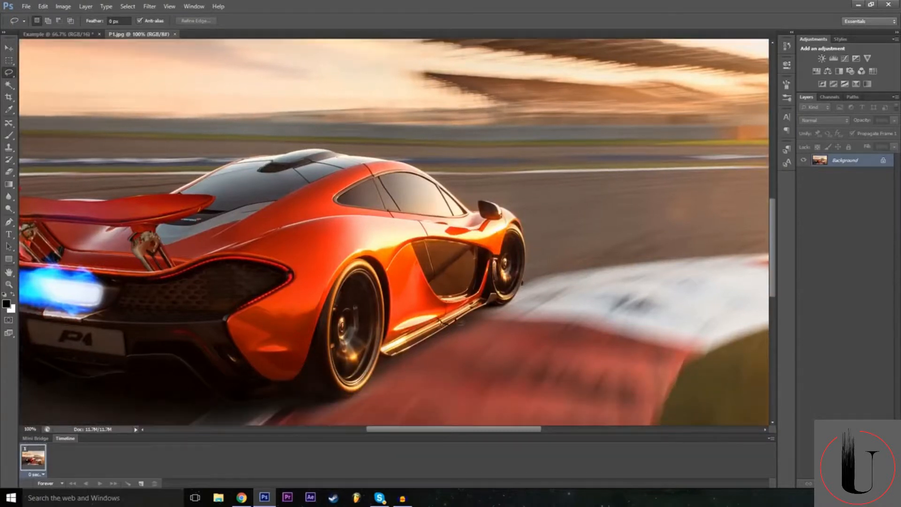
scroll(394, 232, "down", 1)
mouse_move(411, 431)
left_mouse_down()
mouse_move(381, 431)
mouse_move(395, 431)
left_mouse_up()
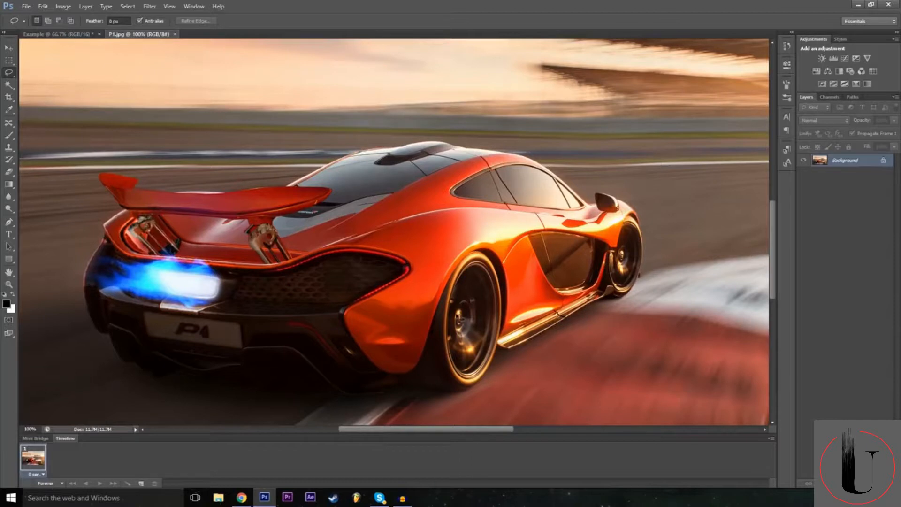
left_click(34, 429)
type("50")
key("Return")
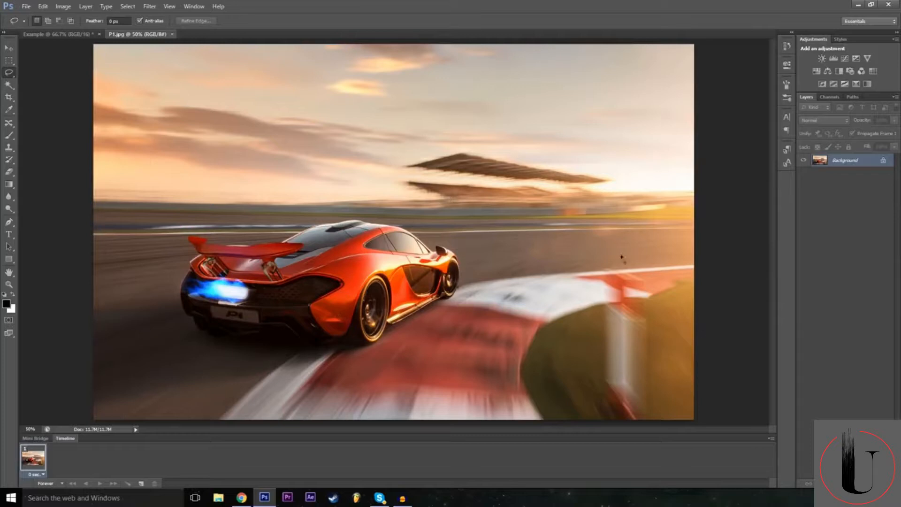
Trace a freehand Lasso selection around the entire orange car, including its rear wing, mirror and wheels, at 100% zoom.
left_click(26, 429)
type("1200")
type("100")
key("Return")
scroll(422, 399, "down", 3)
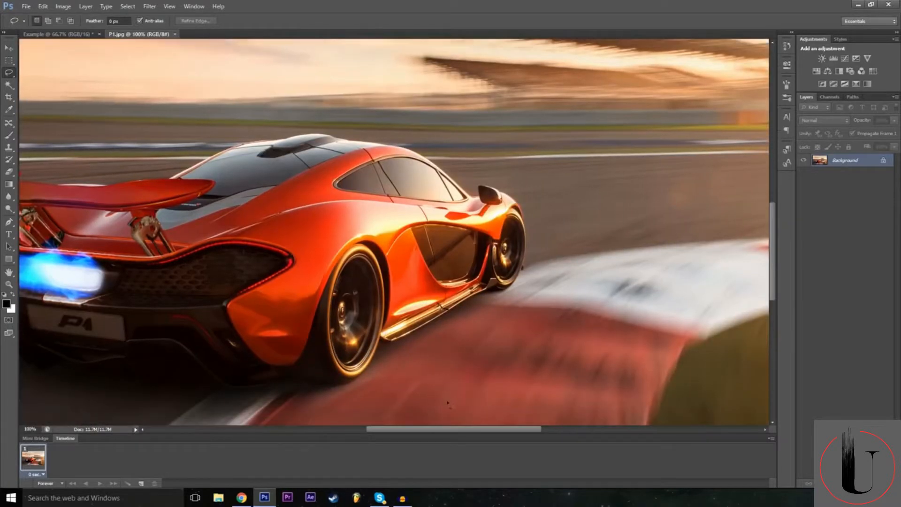
left_click_drag(459, 440, 427, 434)
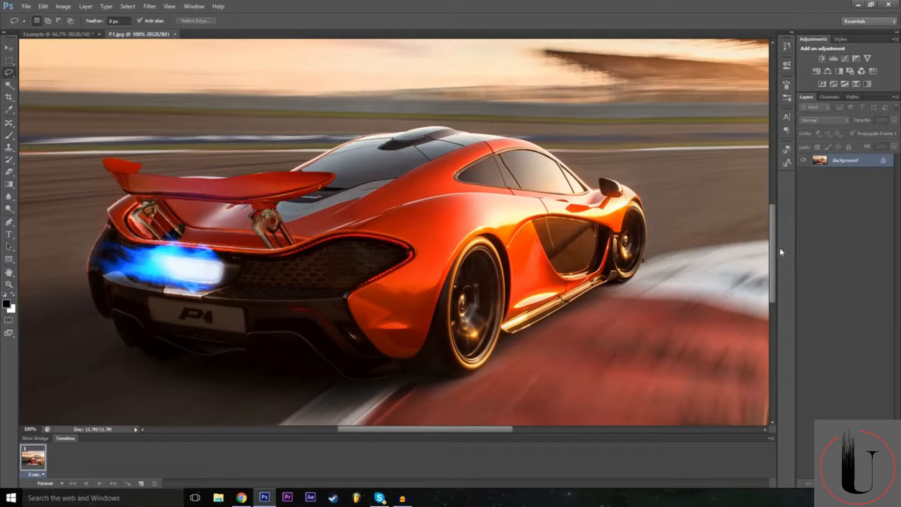
left_click_drag(774, 249, 775, 255)
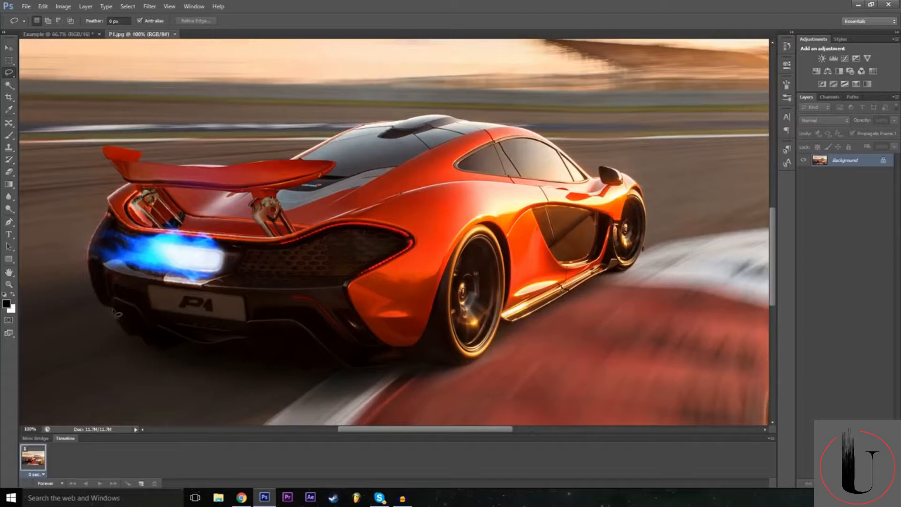
mouse_move(116, 313)
left_mouse_down()
mouse_move(117, 330)
mouse_move(157, 352)
mouse_move(187, 346)
mouse_move(210, 362)
mouse_move(258, 363)
mouse_move(274, 374)
mouse_move(327, 362)
mouse_move(456, 369)
left_mouse_up()
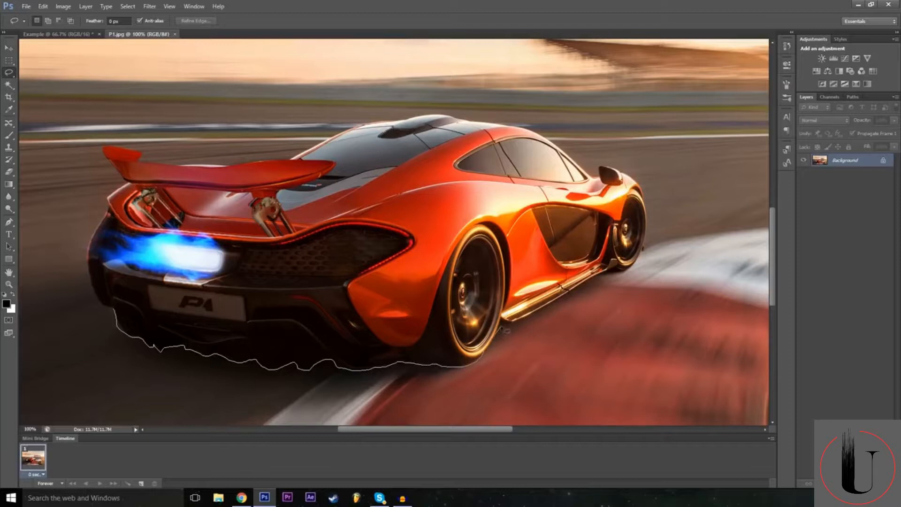
mouse_move(502, 325)
left_mouse_down()
mouse_move(606, 270)
mouse_move(624, 274)
mouse_move(647, 237)
left_mouse_up()
mouse_move(631, 176)
left_mouse_down()
mouse_move(608, 166)
mouse_move(598, 167)
mouse_move(602, 180)
mouse_move(592, 179)
mouse_move(535, 137)
mouse_move(433, 116)
mouse_move(251, 167)
left_mouse_up()
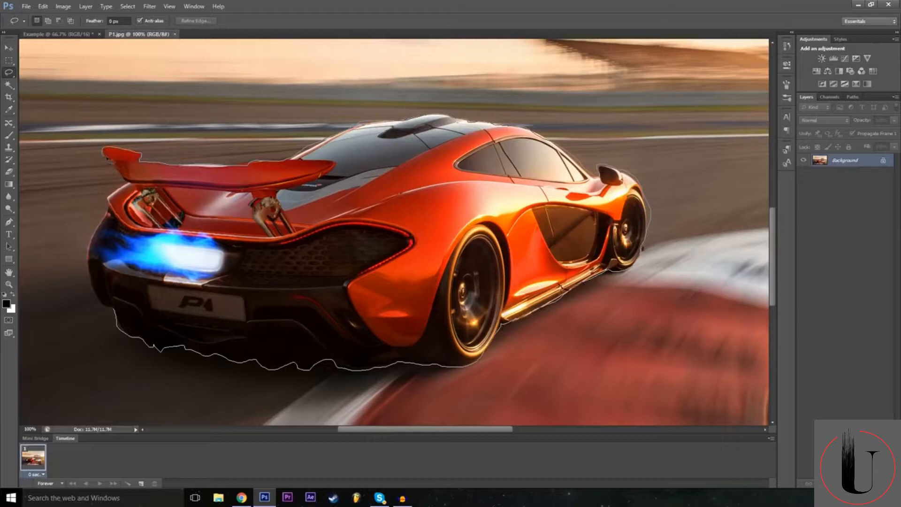
mouse_move(123, 187)
left_mouse_down()
mouse_move(109, 199)
mouse_move(111, 219)
mouse_move(90, 257)
mouse_move(94, 288)
mouse_move(118, 315)
left_mouse_up()
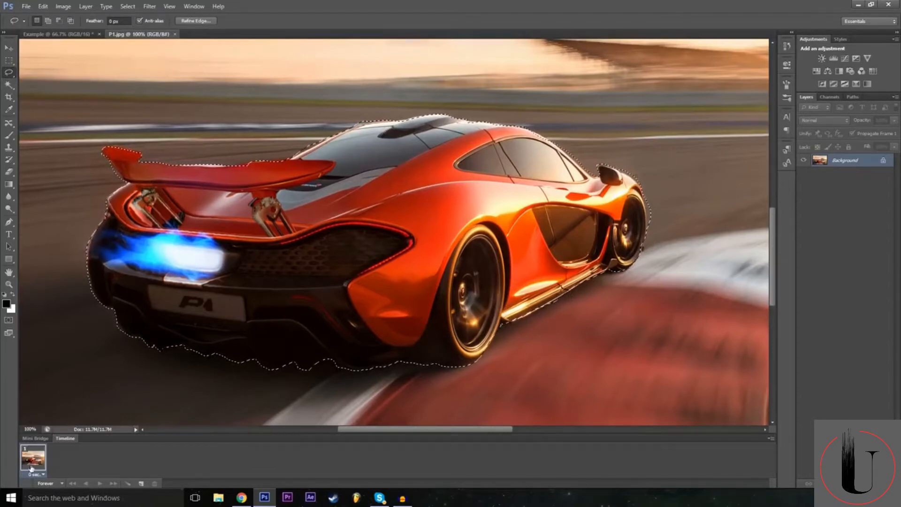
Convert the locked Background of the P1 image into a regular layer named Mclaren.
left_click(32, 429)
type("50")
key("Return")
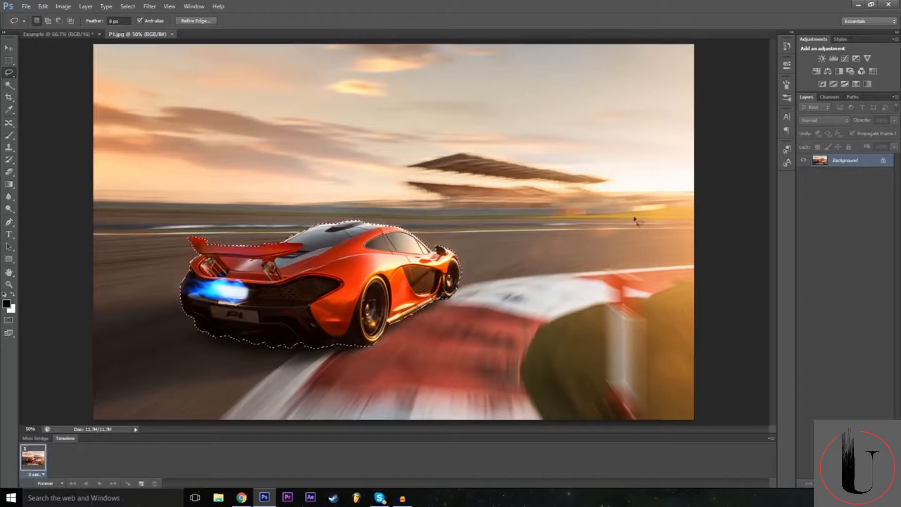
double_click(885, 163)
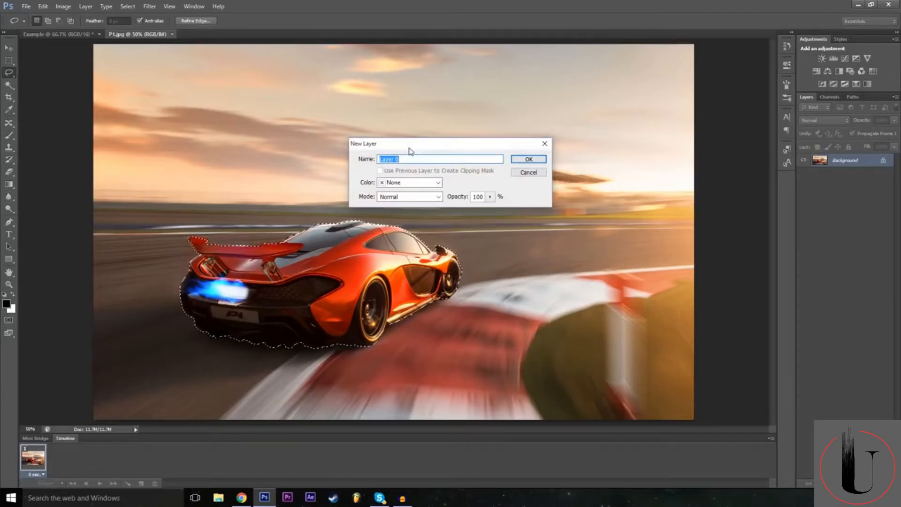
type("Mclaren")
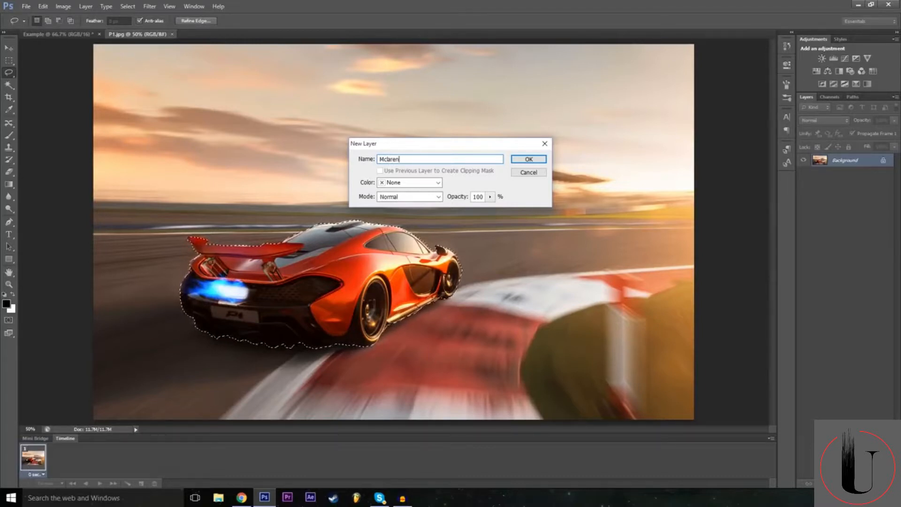
key("Return")
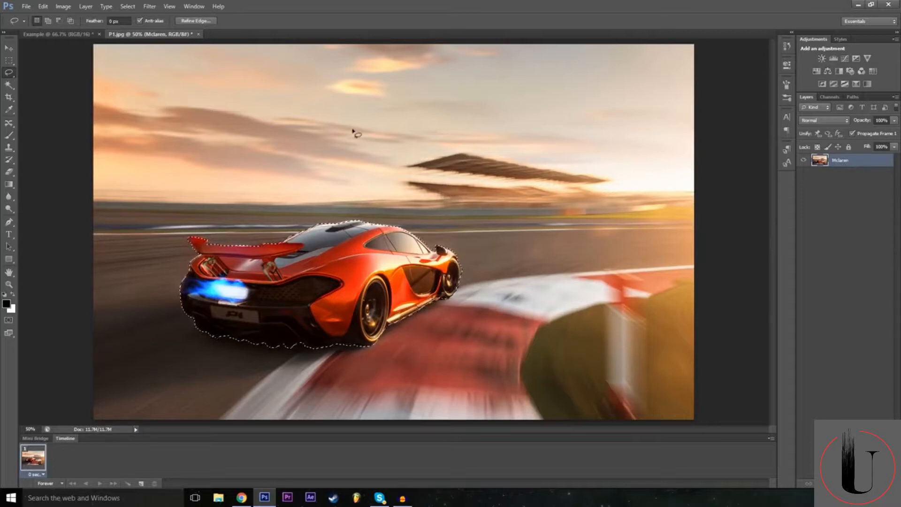
Copy the selected car onto a new layer and check the cutout by temporarily hiding the Mclaren layer.
key("ctrl+c")
key("ctrl+v")
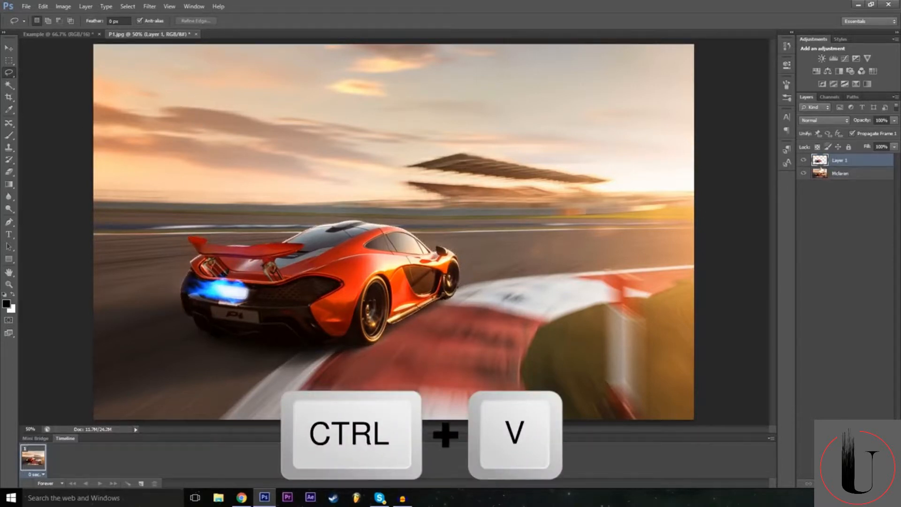
left_click(803, 174)
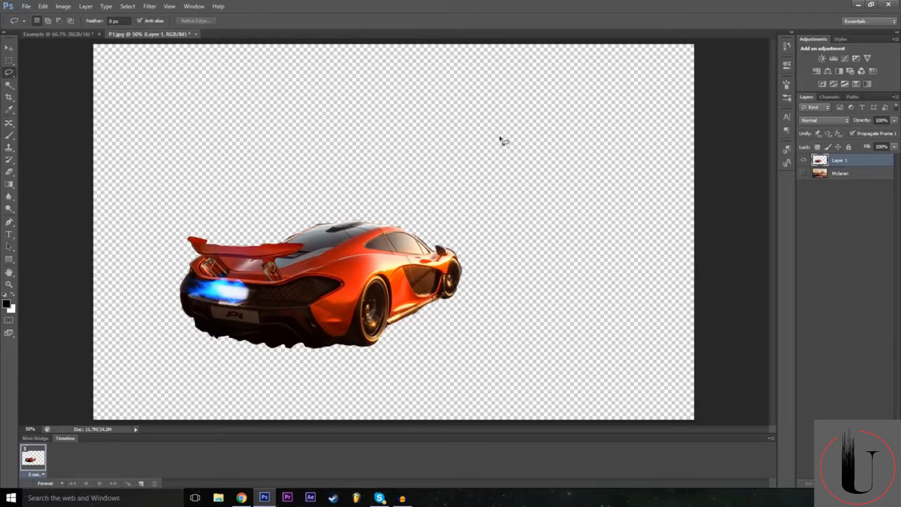
left_click(803, 173)
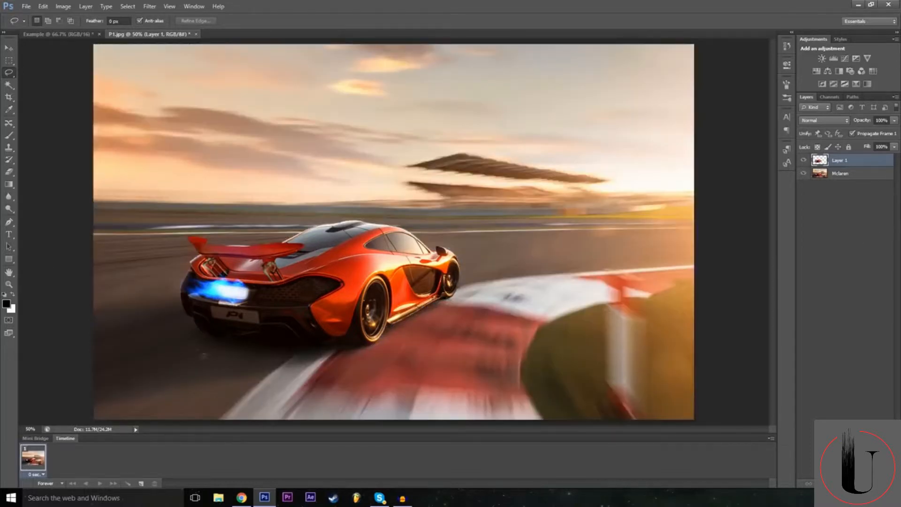
Move the car cutout around with the Move tool, leaving it to the right of and slightly above the original car.
left_click(10, 50)
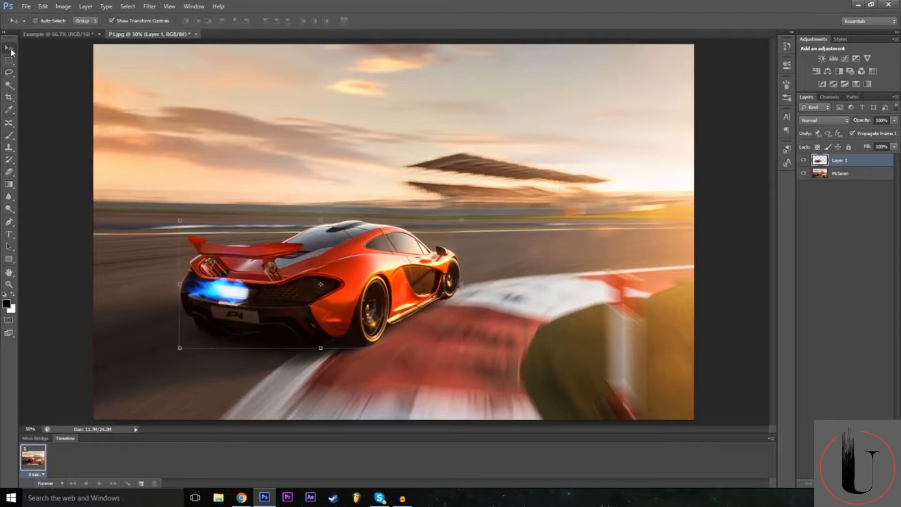
left_click_drag(357, 281, 402, 307)
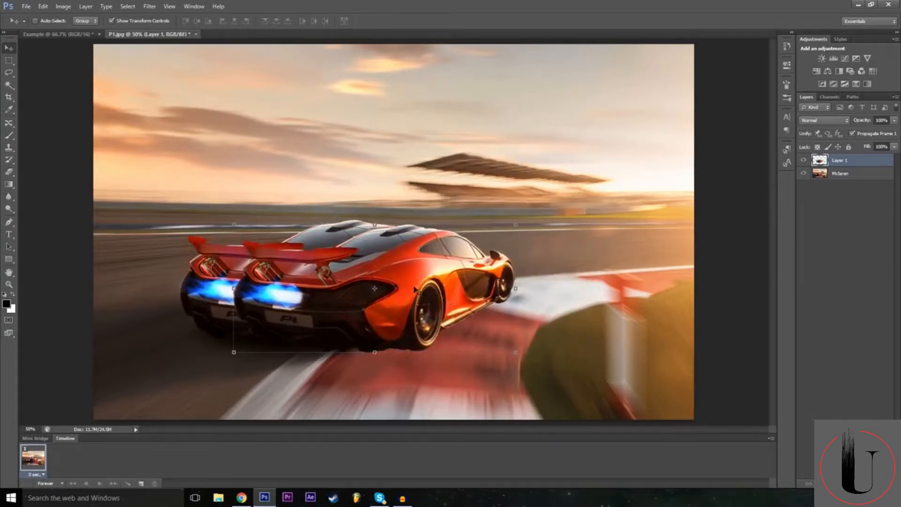
key("ctrl+z")
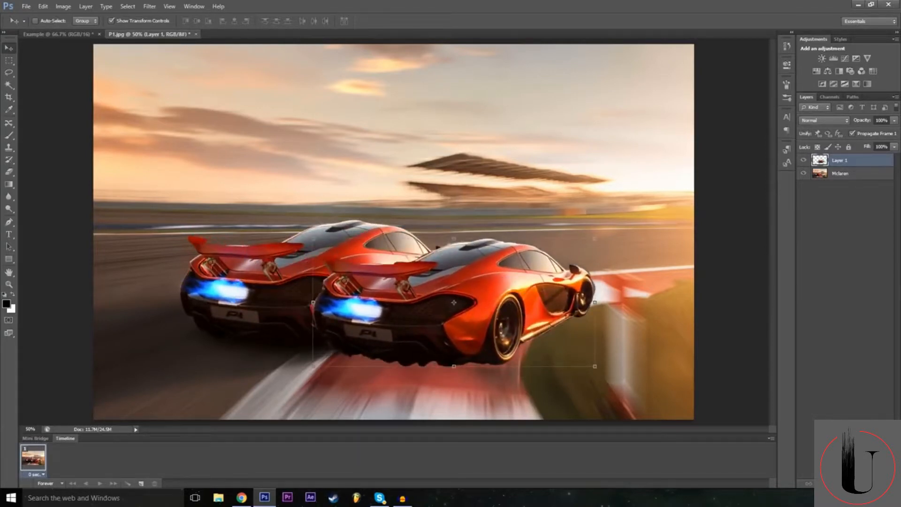
left_click_drag(454, 310, 389, 274)
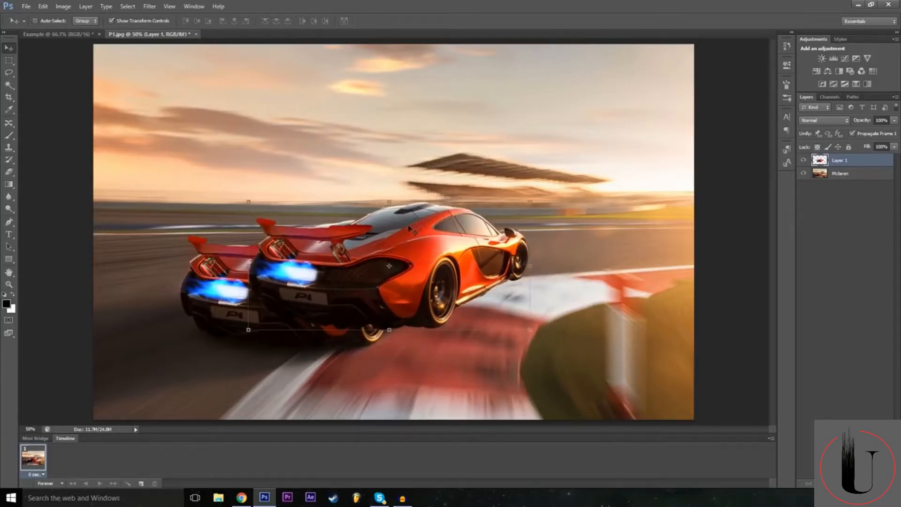
Try flipping the car copy vertically in Free Transform with a height of -100%, then restore the height to 100%.
key("ctrl+t")
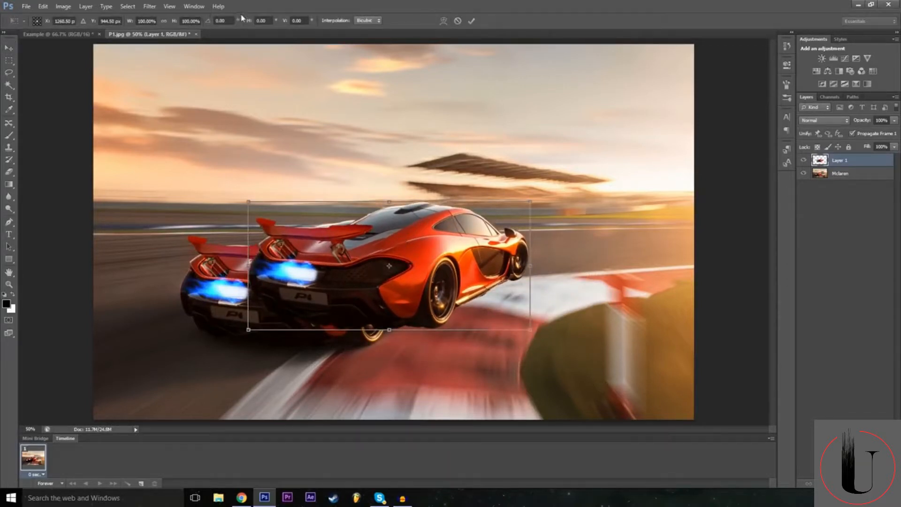
left_click(182, 21)
type("-100")
key("Return")
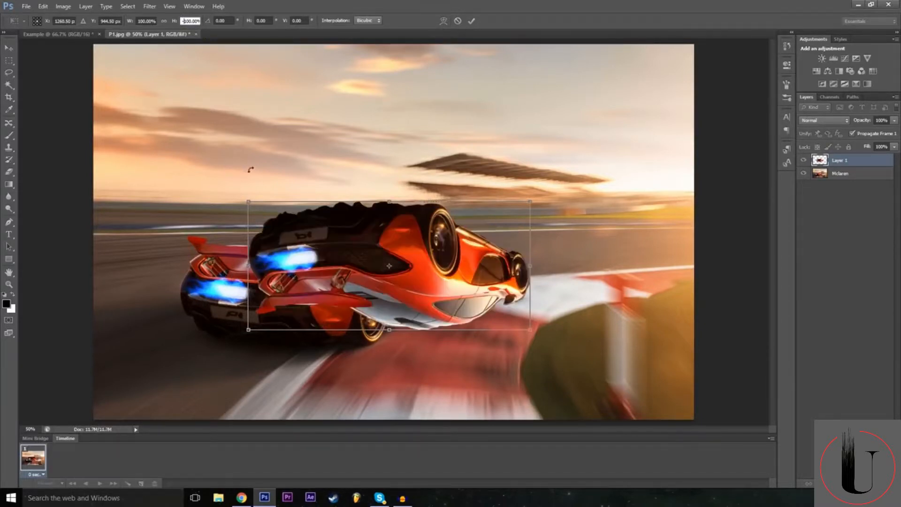
key("BackSpace")
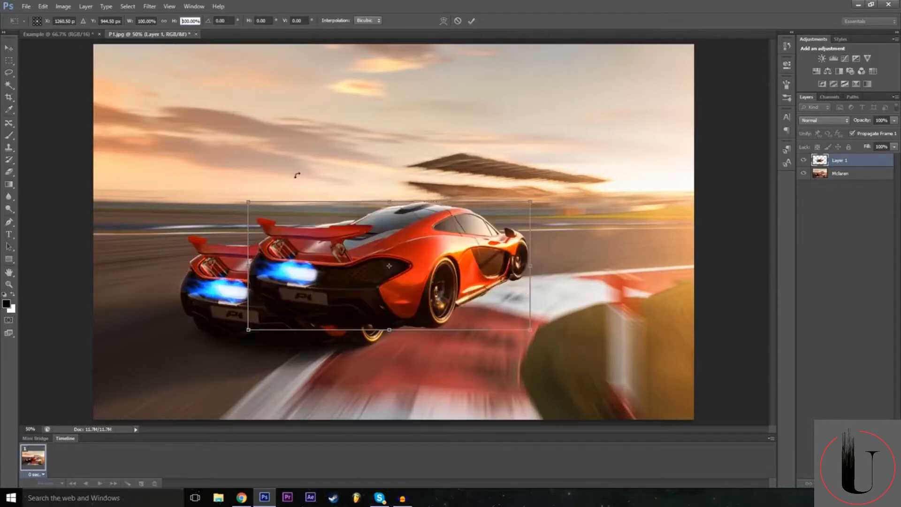
Mirror the car copy horizontally with a width of -100% and place it to the right, nose to nose with the original car.
left_click(138, 21)
type("-")
left_click_drag(400, 285, 609, 316)
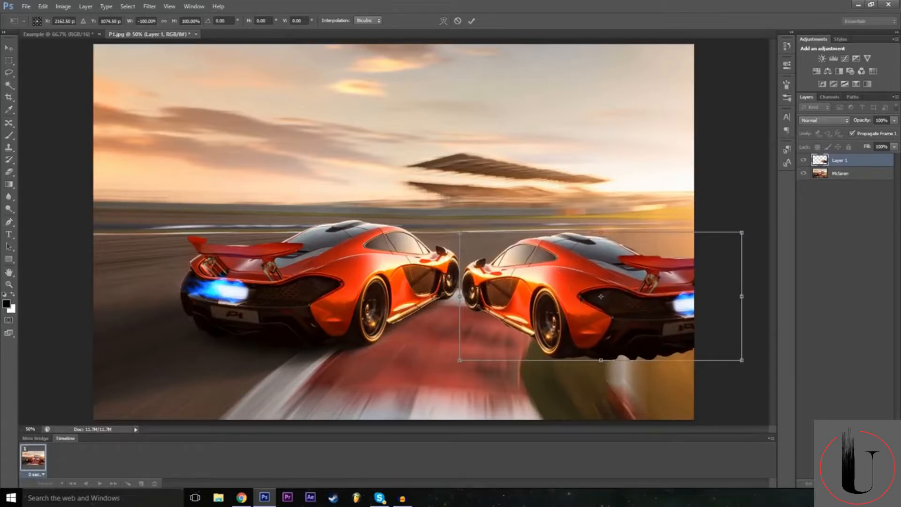
left_click_drag(539, 305, 321, 269)
left_click_drag(523, 259, 459, 260)
left_click(142, 21)
double_click(153, 18)
type("100")
key("Return")
left_click_drag(357, 261, 611, 295)
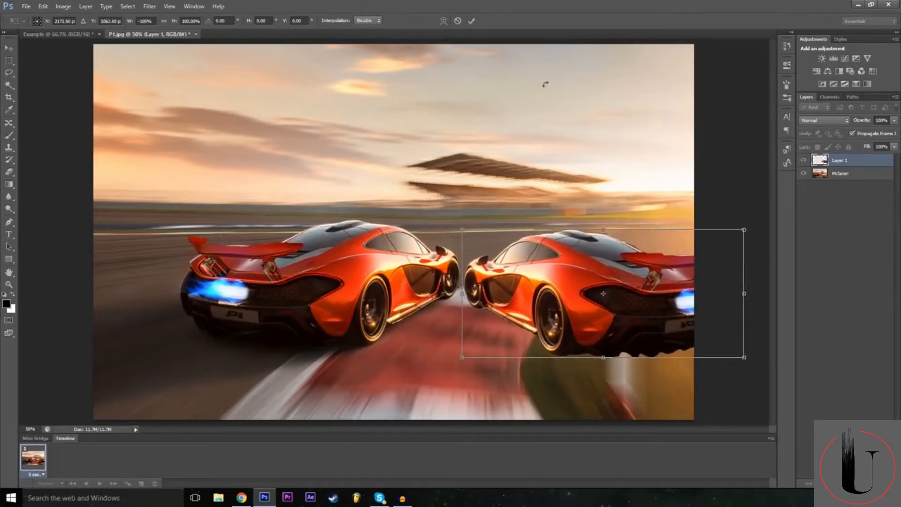
Rotate the mirrored car about 9 degrees clockwise and apply the transform.
left_click_drag(459, 219, 565, 286)
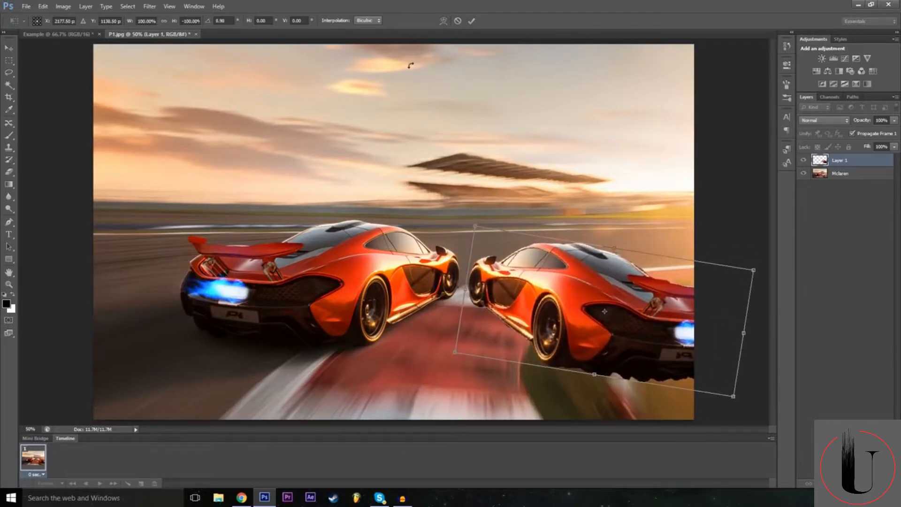
left_click(471, 21)
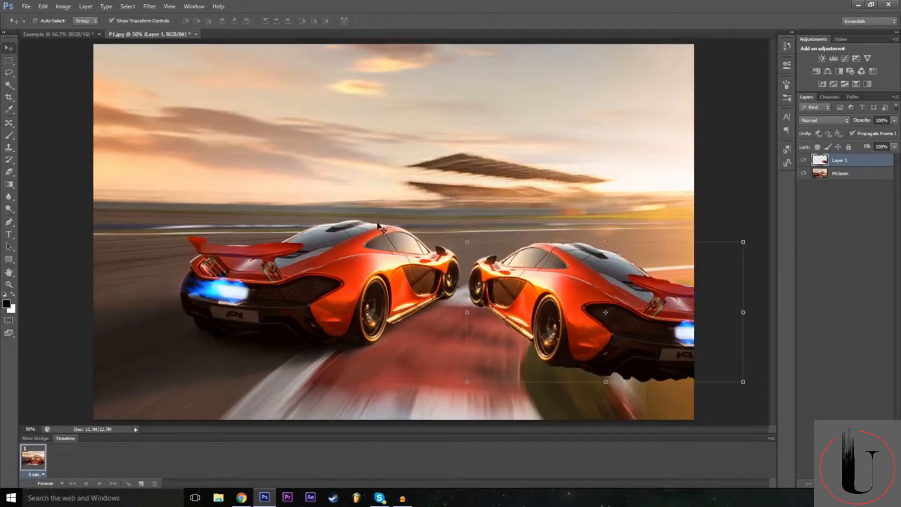
Open the layer style settings for Layer 1 and add a Drop Shadow with an increased size to the car copy.
right_click(814, 362)
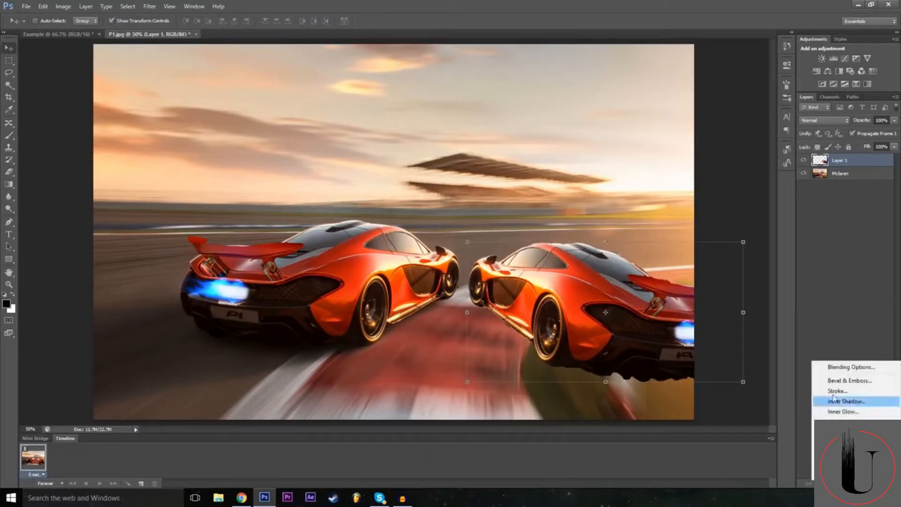
left_click(833, 368)
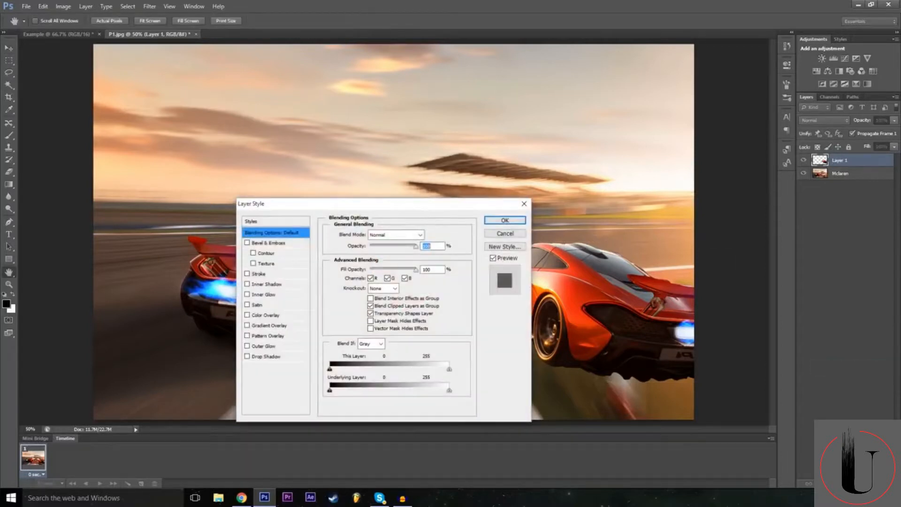
left_click_drag(425, 206, 382, 156)
left_click(204, 306)
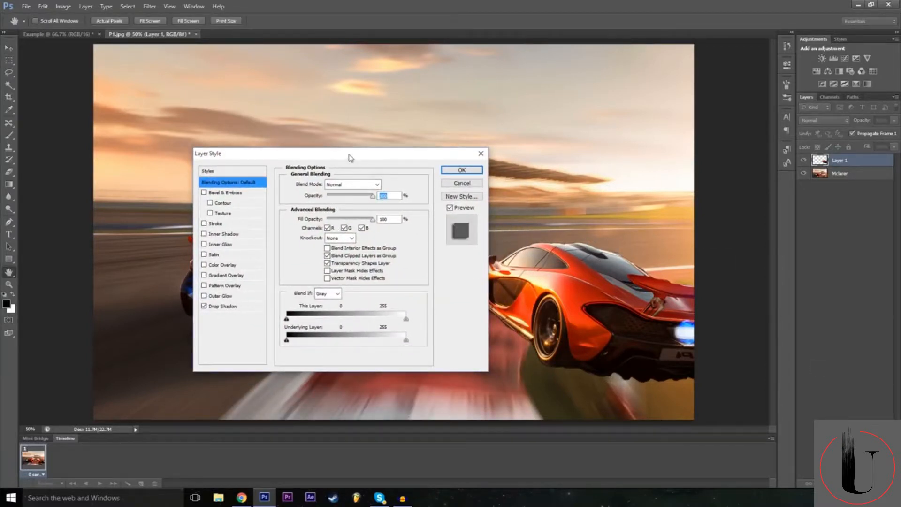
left_click_drag(353, 159, 285, 160)
left_click(157, 308)
left_click(266, 247)
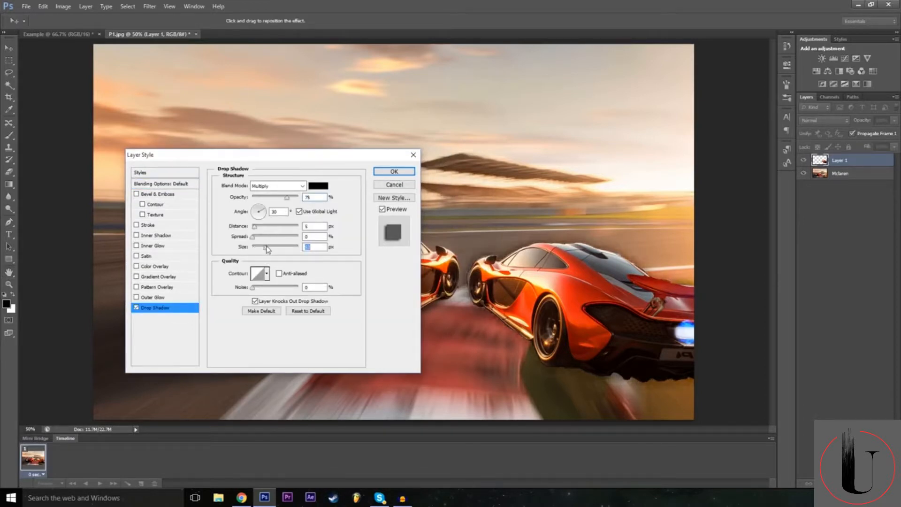
Add an Outer Glow to the car copy, enlarge its size for a wide yellowish halo, and apply the layer styles.
left_click(136, 297)
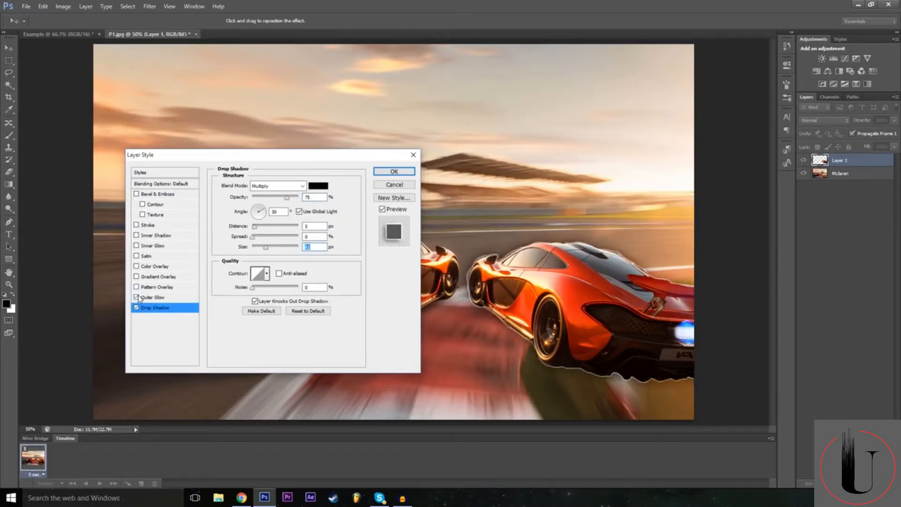
left_click(174, 298)
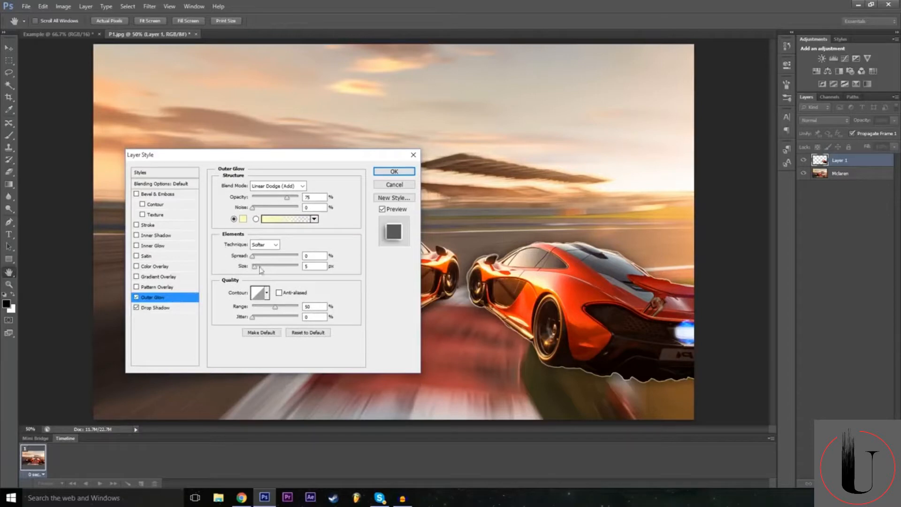
left_click_drag(256, 267, 267, 267)
left_click_drag(321, 155, 361, 180)
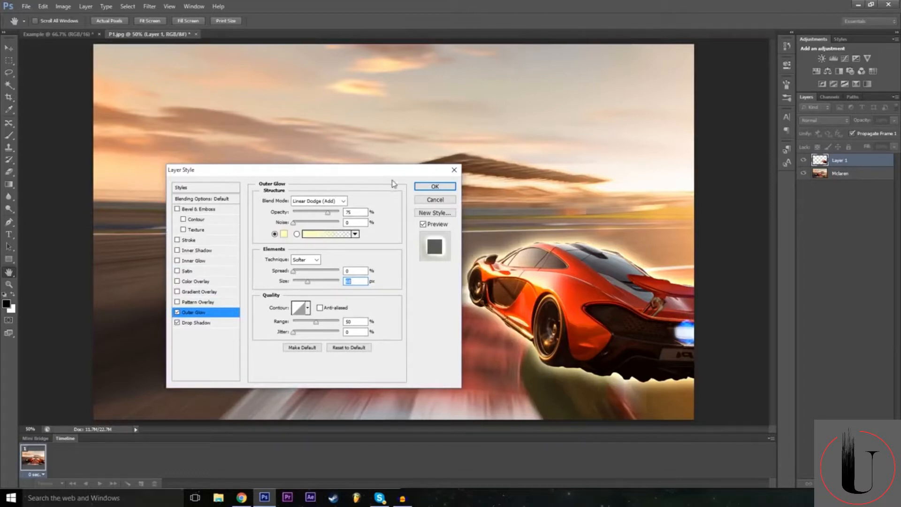
left_click(434, 186)
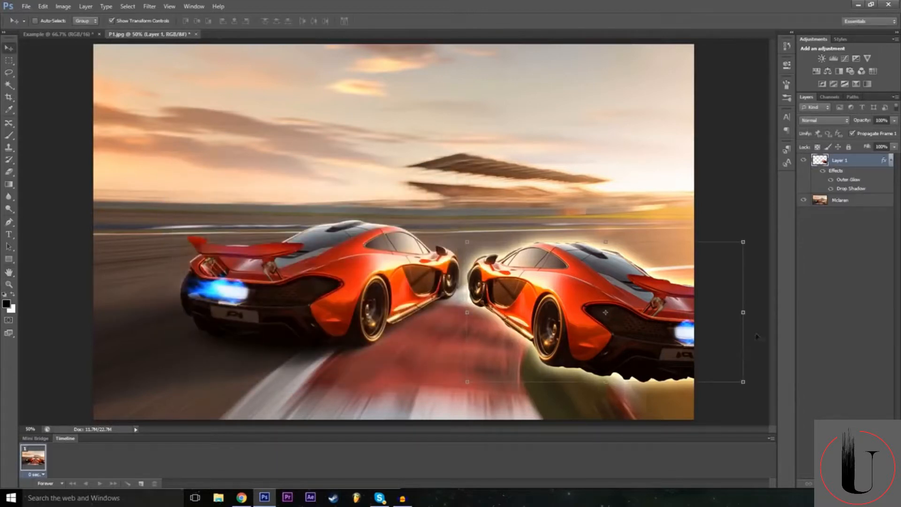
Deselect Layer 1 and add a Brightness/Contrast adjustment layer on top, with color None and the default name.
left_click(855, 324)
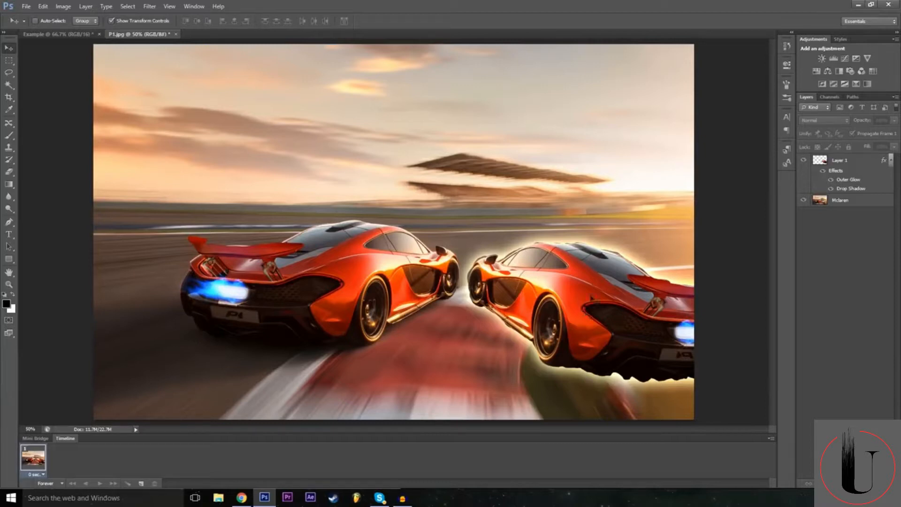
left_click(819, 162)
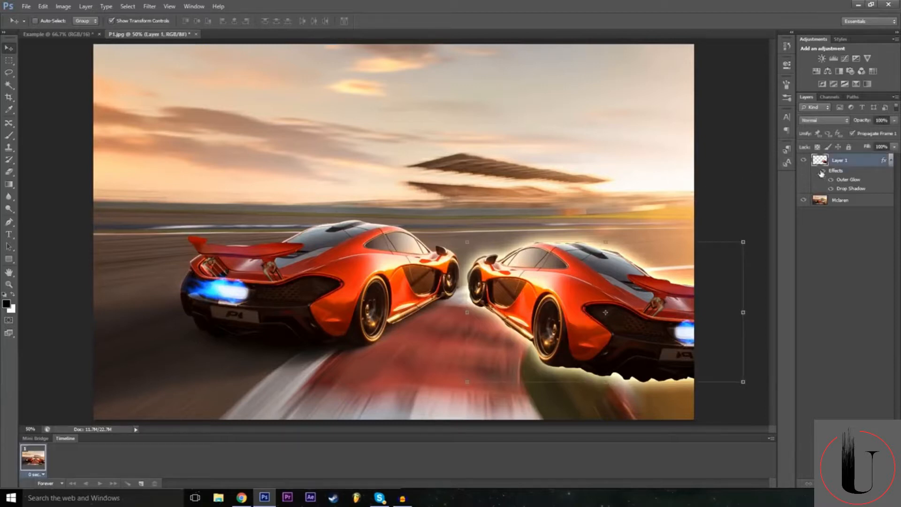
left_click(838, 309)
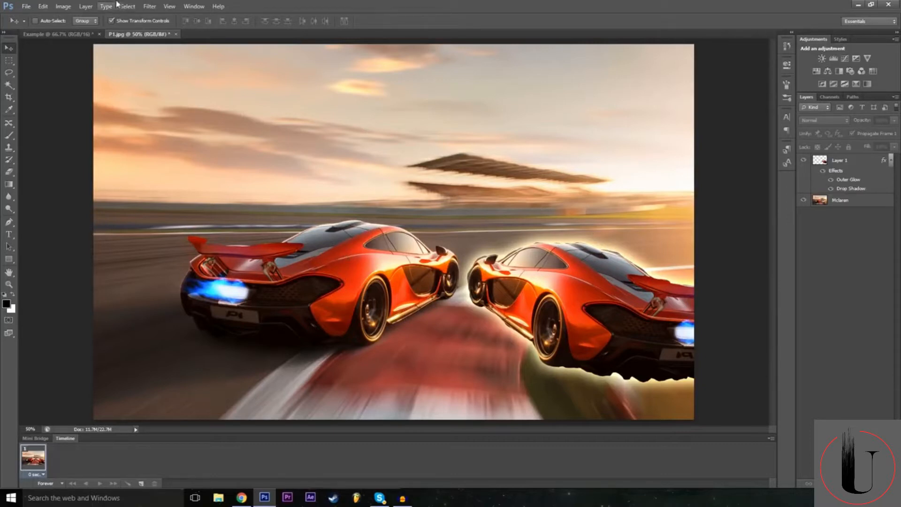
left_click(86, 6)
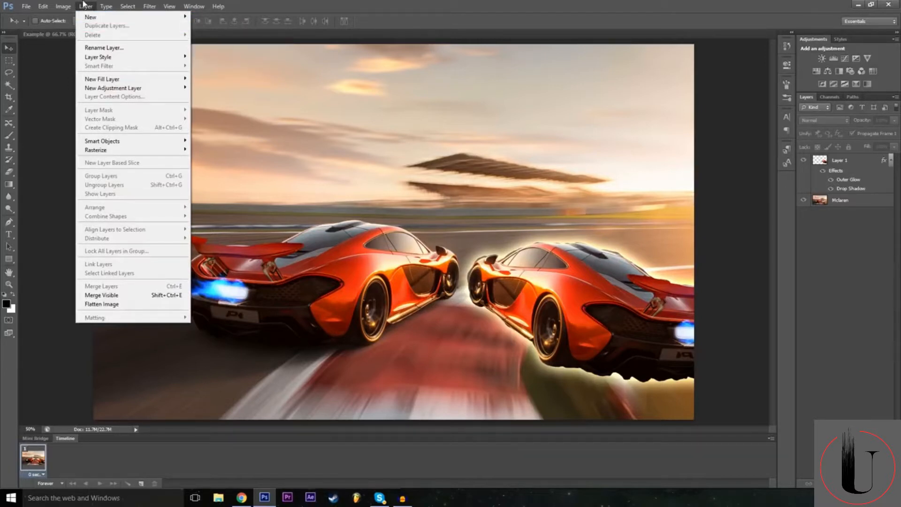
mouse_move(139, 93)
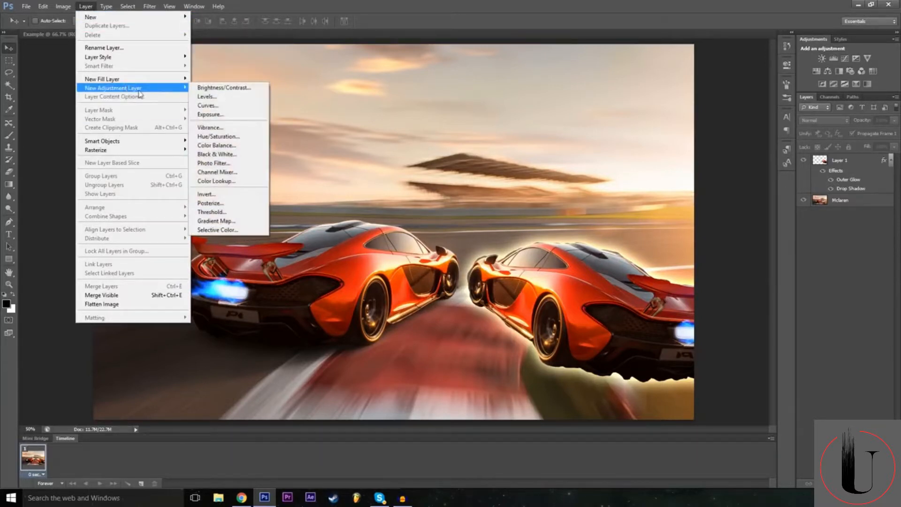
left_click(243, 92)
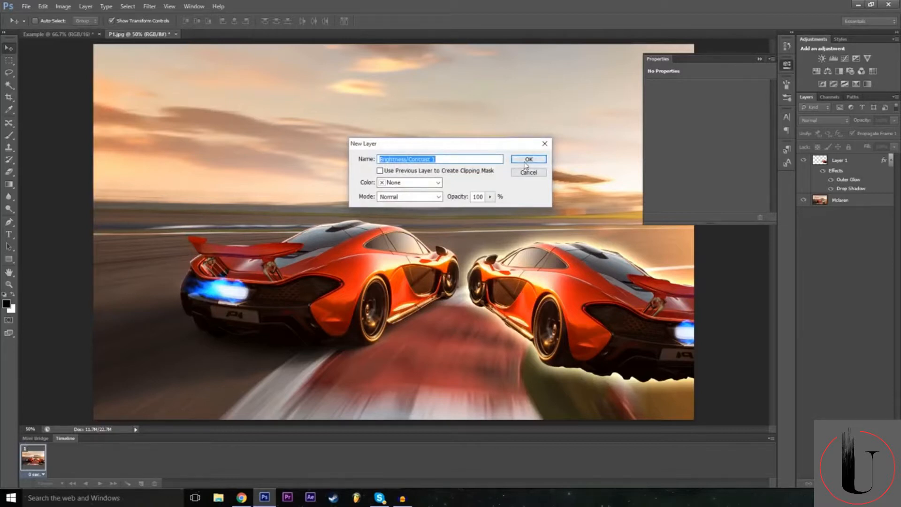
left_click(430, 182)
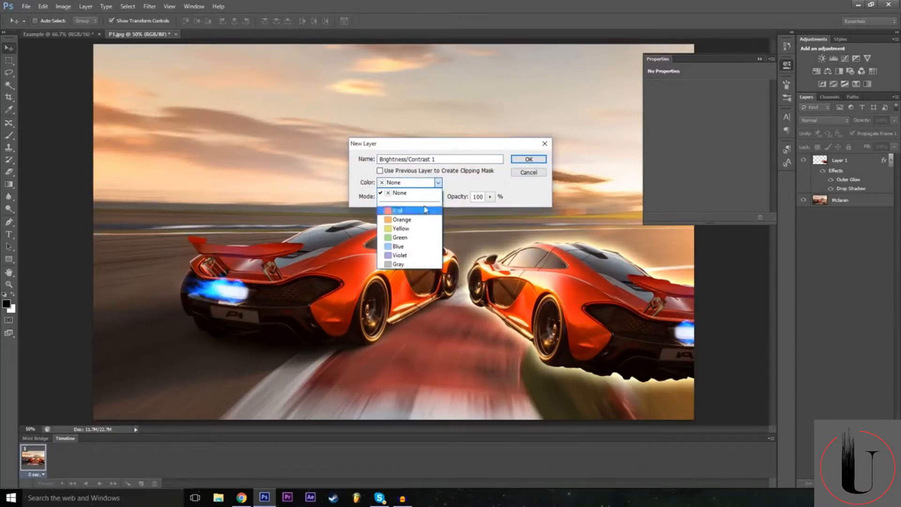
left_click(433, 193)
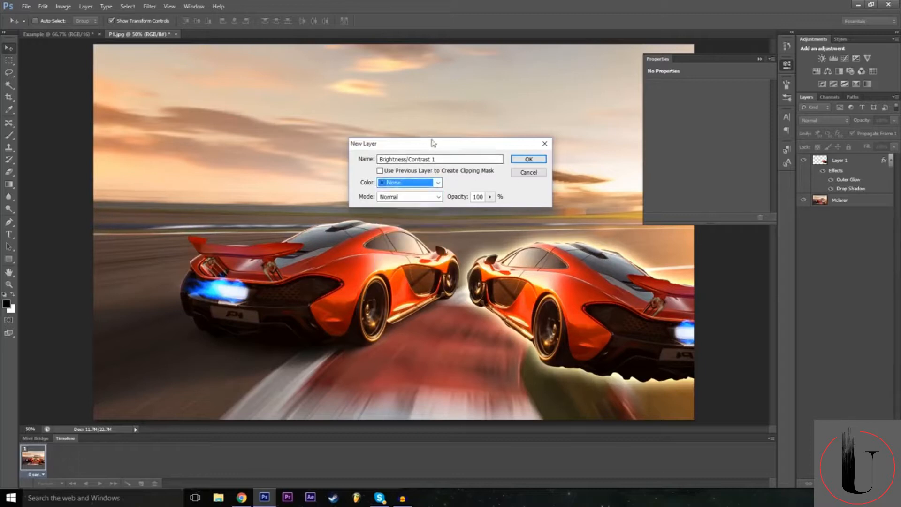
left_click(527, 159)
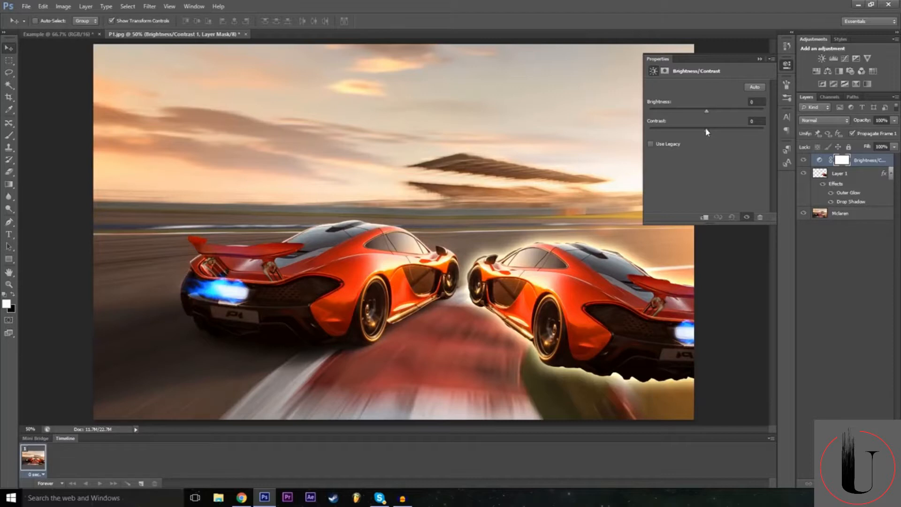
Set the adjustment's brightness to -7 and contrast to 40, and compare the image with the adjustment layer hidden and shown.
mouse_move(710, 133)
left_mouse_down()
mouse_move(725, 132)
mouse_move(599, 164)
mouse_move(662, 155)
mouse_move(655, 120)
mouse_move(668, 109)
mouse_move(703, 106)
mouse_move(730, 142)
mouse_move(710, 117)
mouse_move(692, 114)
mouse_move(722, 114)
mouse_move(705, 120)
left_mouse_up()
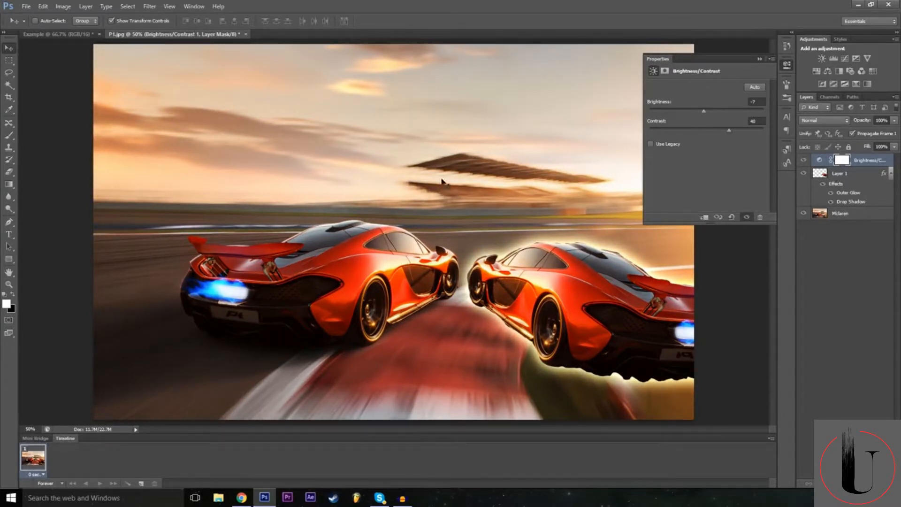
left_click(759, 59)
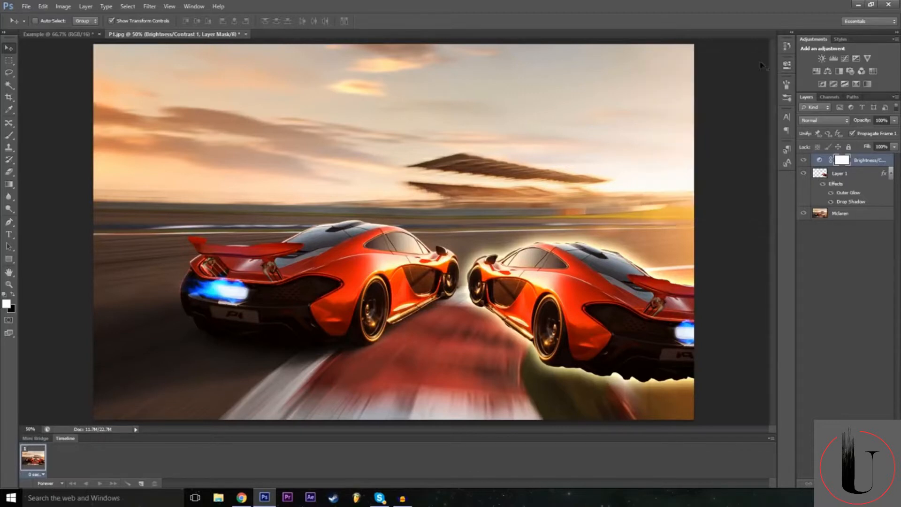
left_click(804, 161)
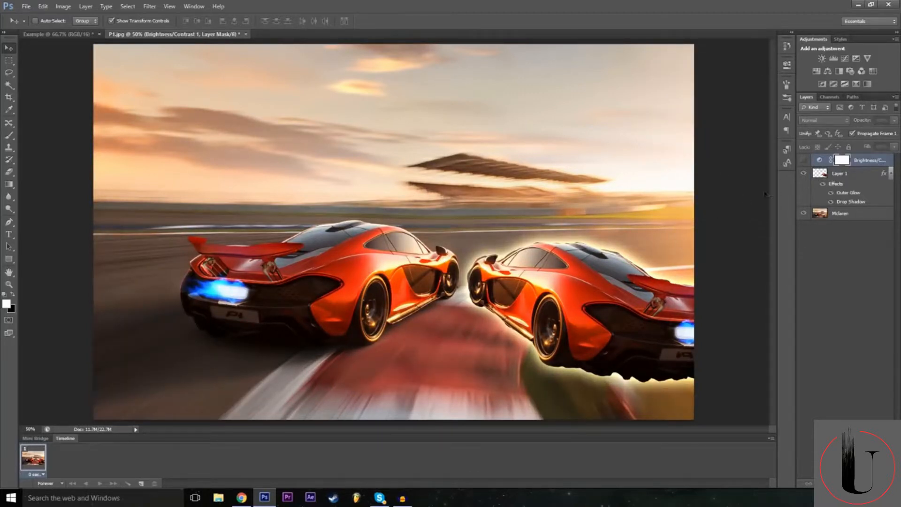
left_click(804, 161)
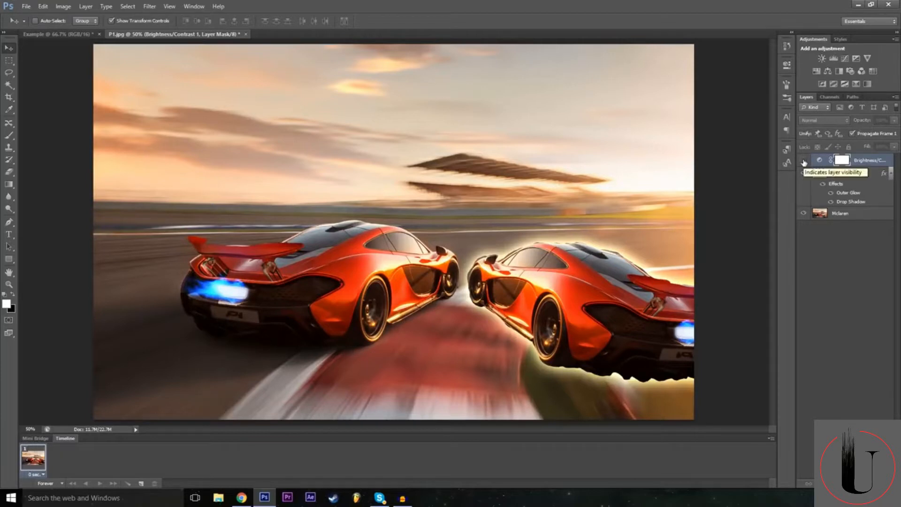
left_click(804, 161)
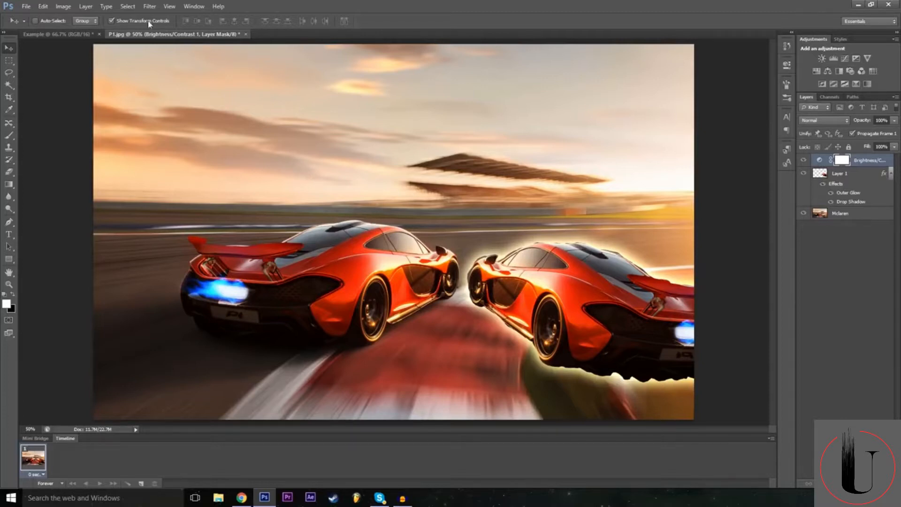
Add a Levels adjustment layer above the Brightness/Contrast layer, keeping the Default preset.
left_click(87, 5)
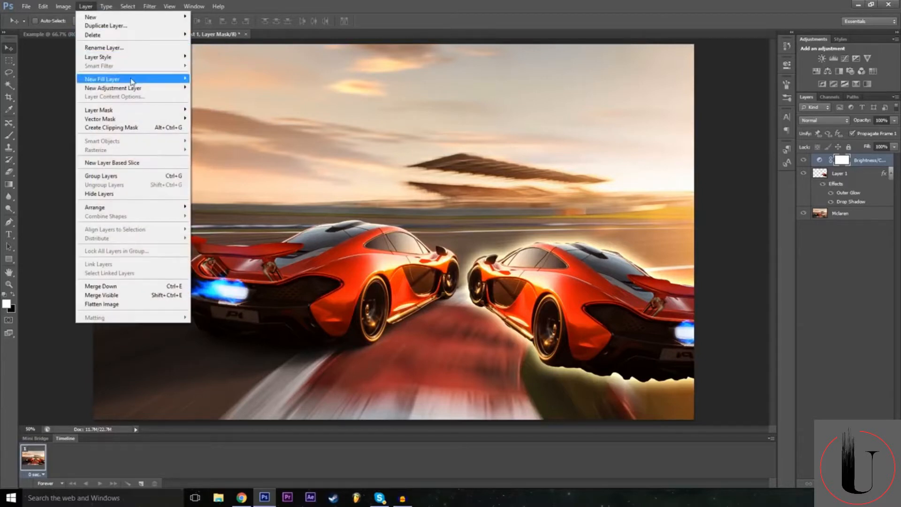
mouse_move(133, 90)
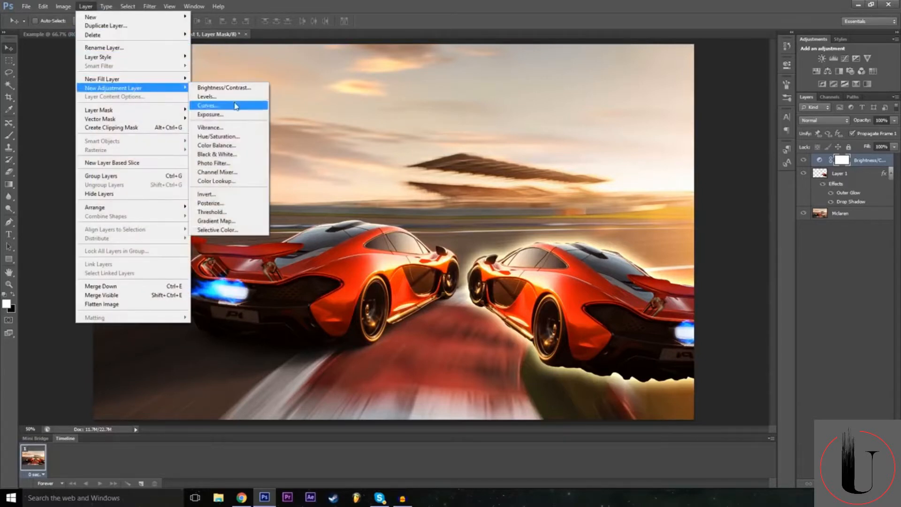
left_click(236, 99)
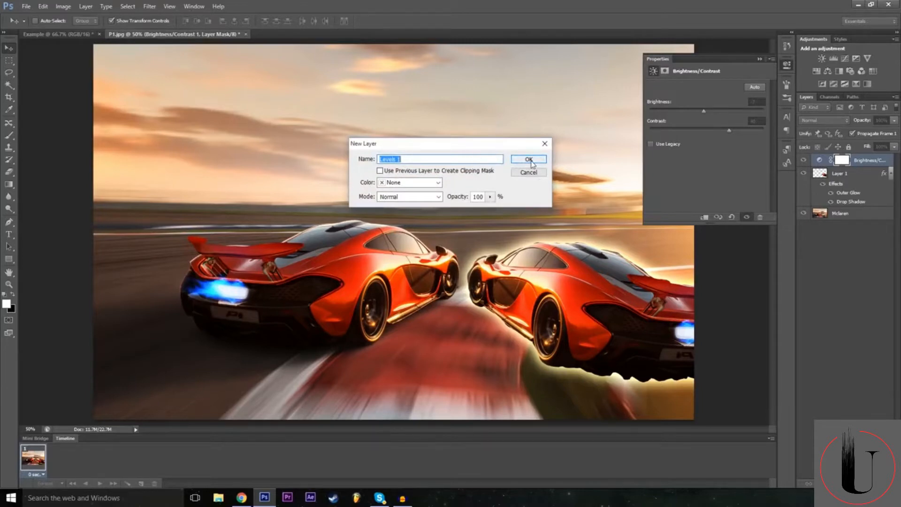
left_click(527, 160)
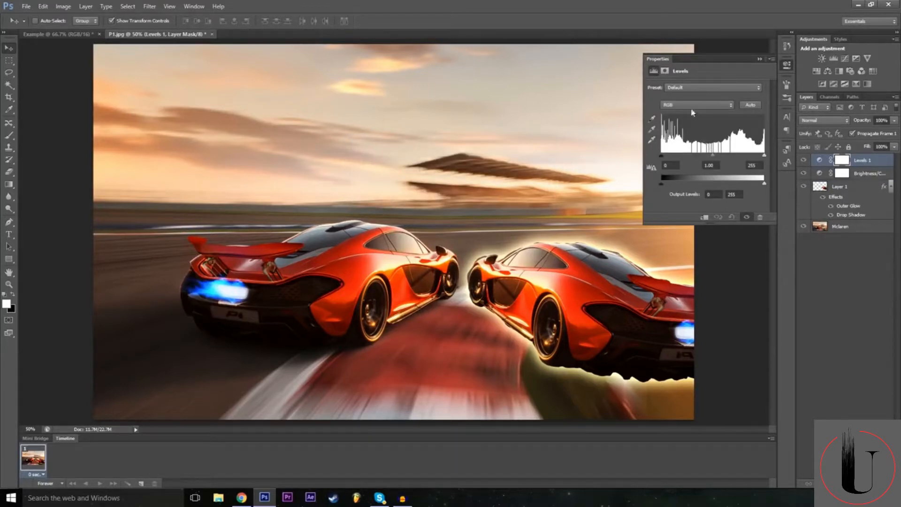
left_click(689, 89)
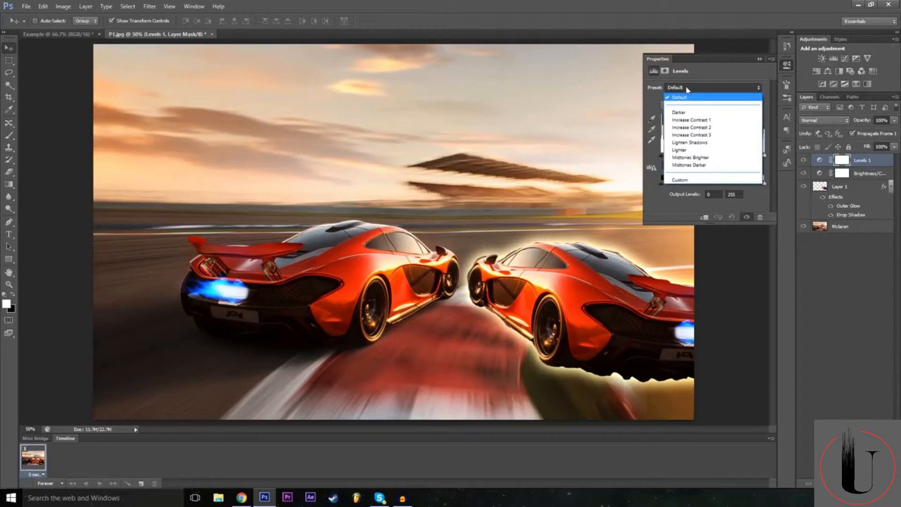
left_click(695, 97)
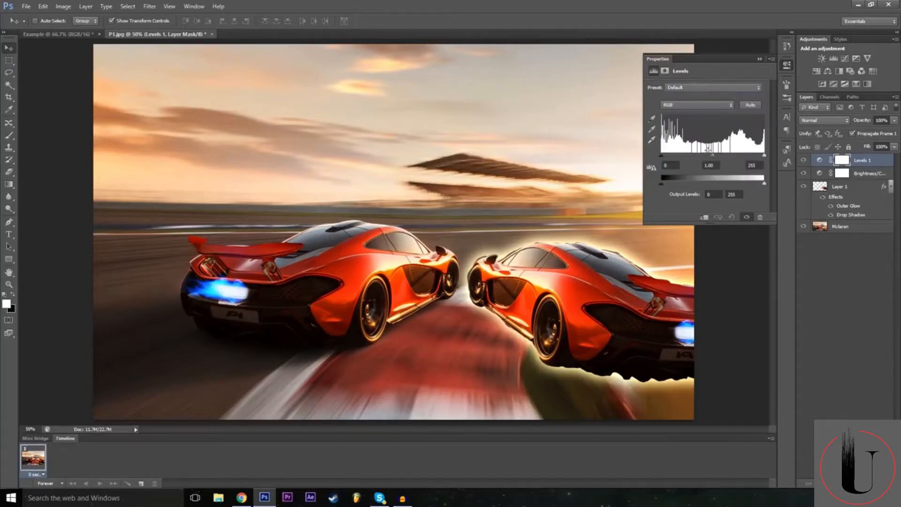
Try the Darker and Increase Contrast 1 presets on the Levels adjustment, followed by a custom midtone value of 1.07.
left_click(686, 89)
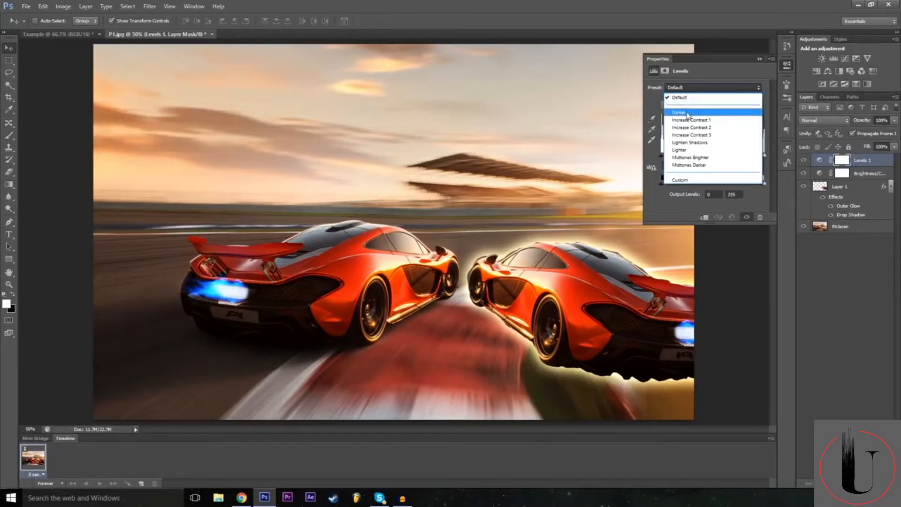
left_click(680, 112)
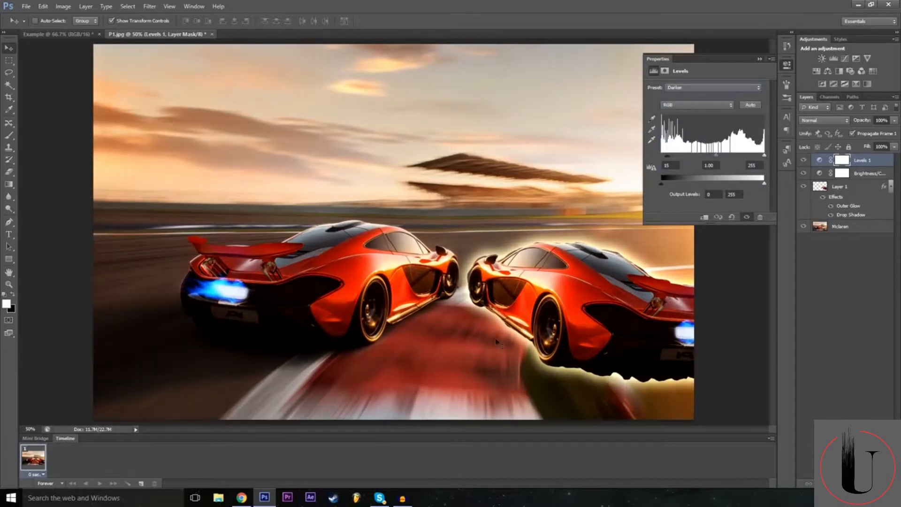
left_click(696, 92)
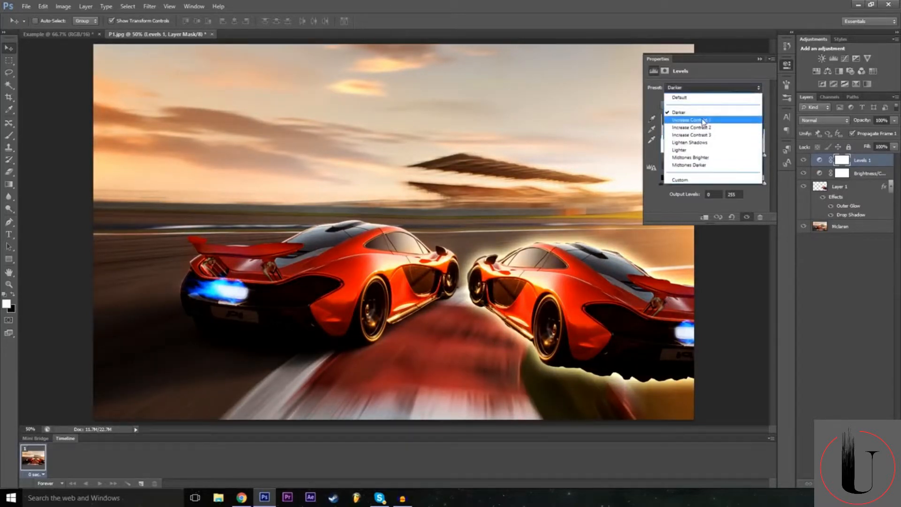
left_click(701, 115)
left_click(703, 90)
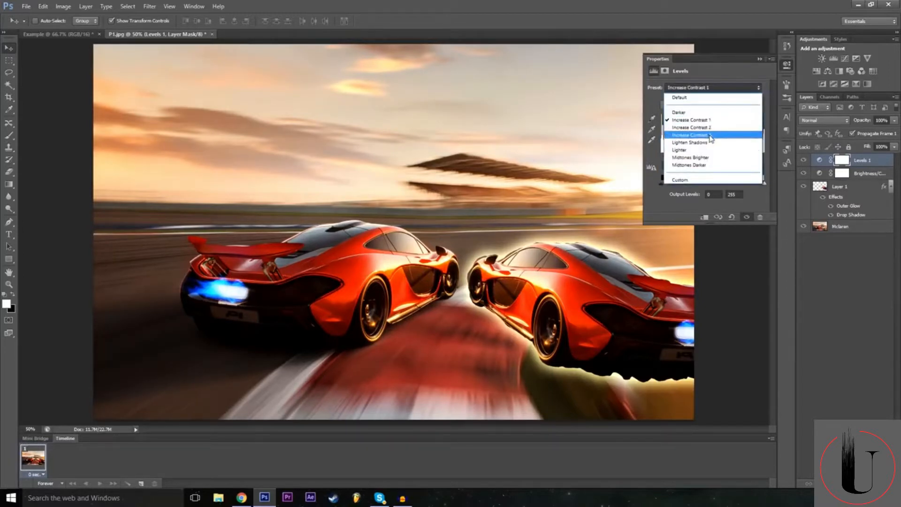
left_click(709, 154)
left_click(710, 155)
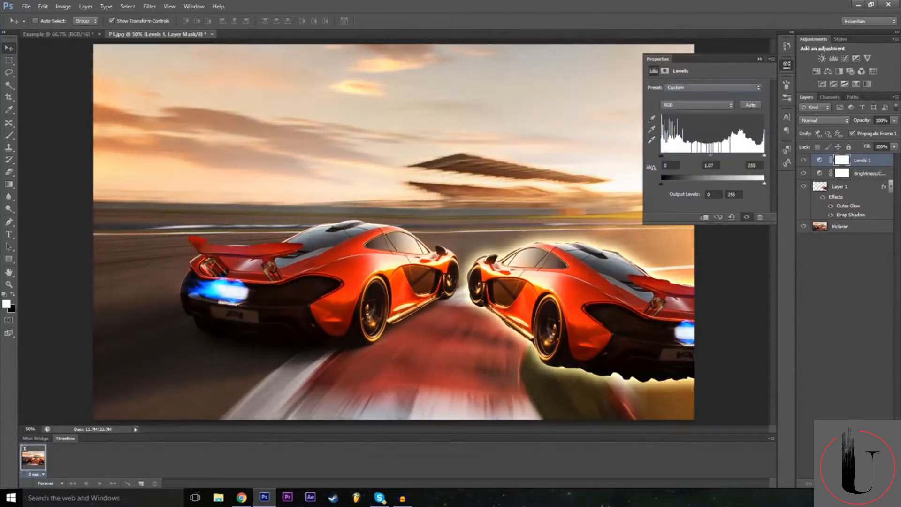
Apply the Midtones Darker preset to the Levels adjustment layer.
left_click(690, 89)
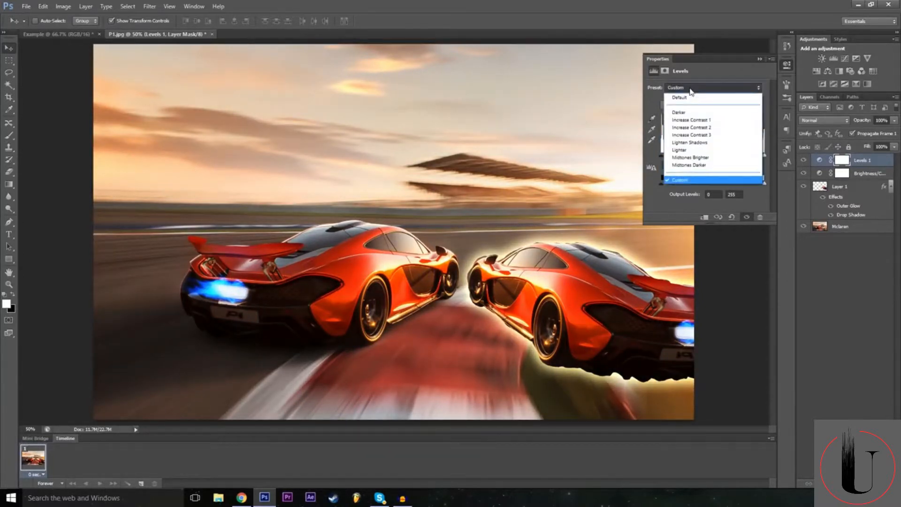
left_click(702, 165)
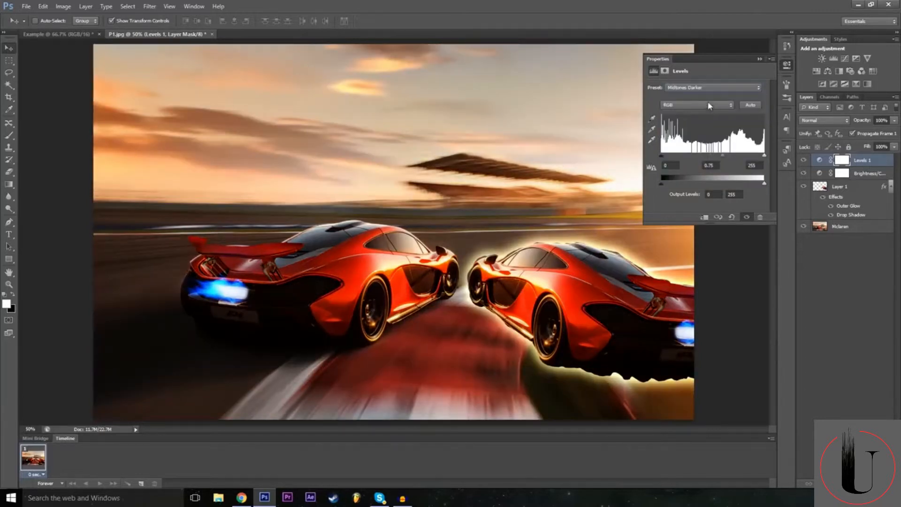
Try other presets on the Levels adjustment, including Midtones Brighter, Increase Contrast 3 and Darker.
left_click(703, 89)
left_click(697, 149)
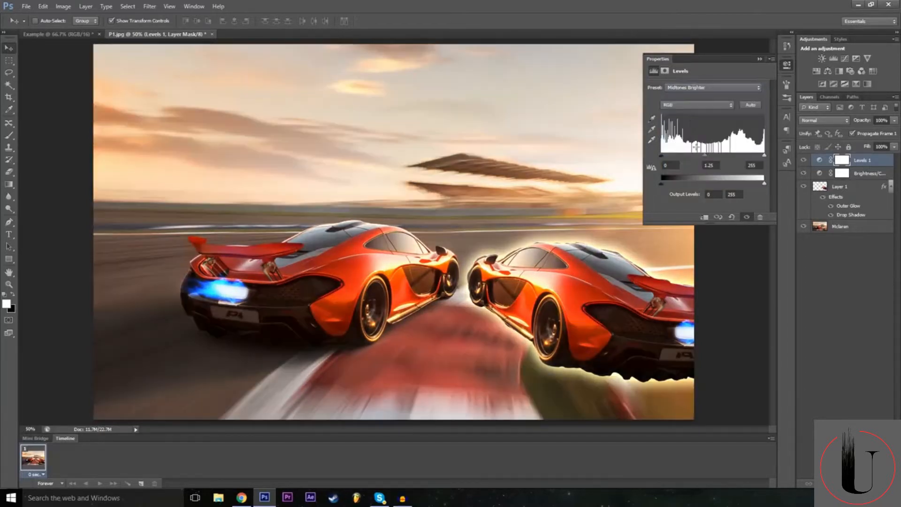
left_click(692, 90)
left_click(689, 142)
left_click(712, 88)
left_click(713, 135)
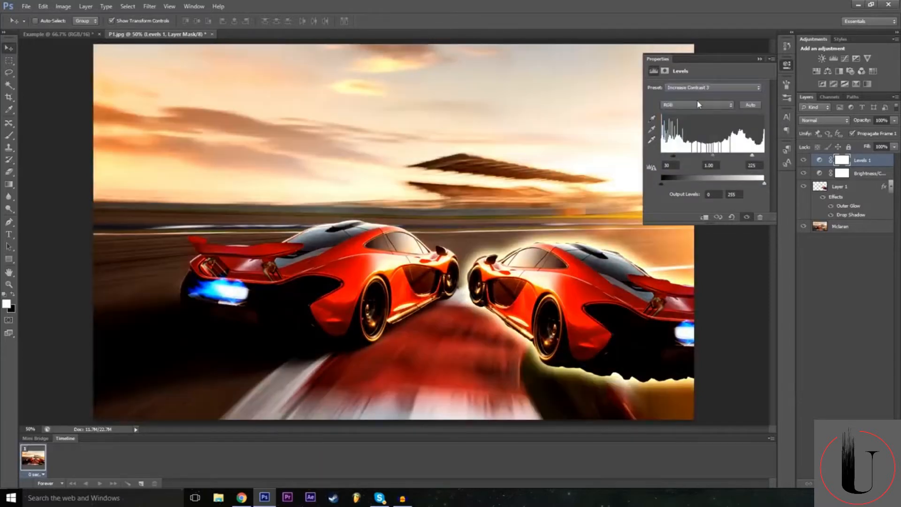
left_click(698, 89)
left_click(695, 127)
left_click(701, 88)
left_click(708, 120)
left_click(695, 88)
left_click(693, 113)
left_click(695, 89)
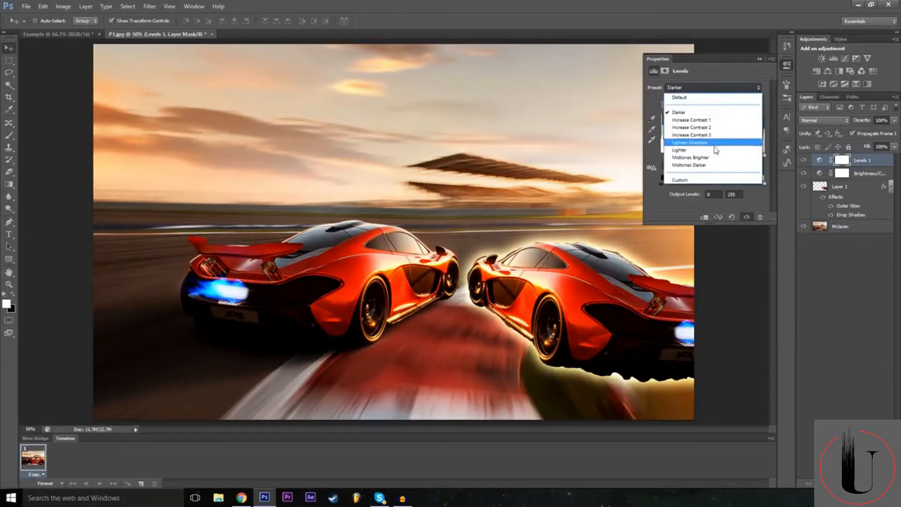
left_click(713, 157)
Apply the Midtones Darker preset to the Levels adjustment and collapse its properties.
left_click(704, 88)
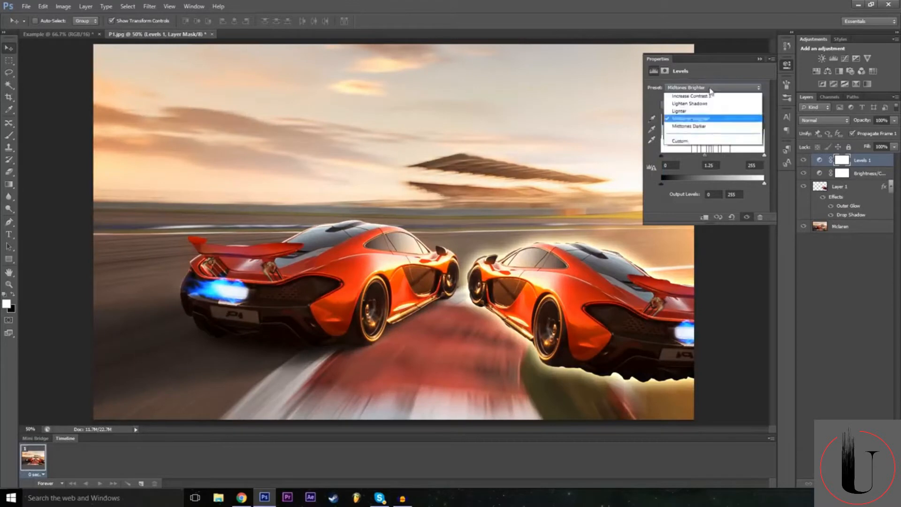
left_click(714, 164)
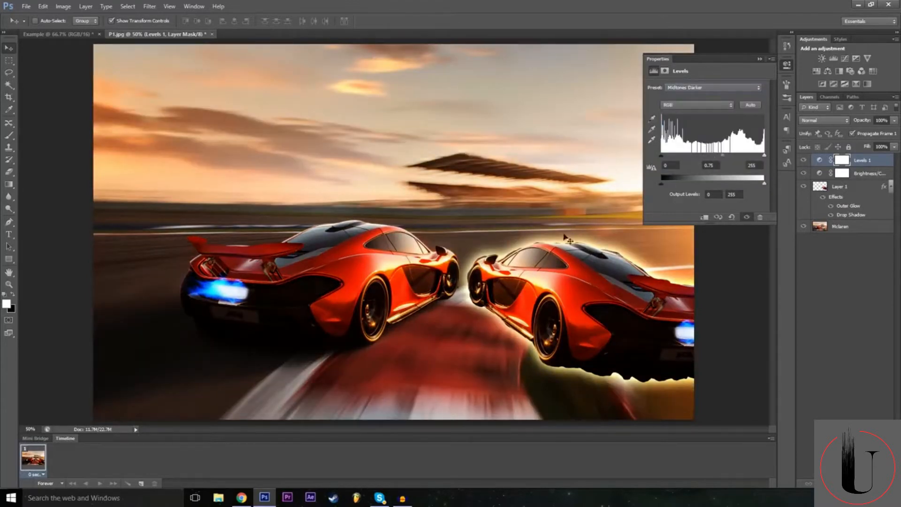
left_click(760, 60)
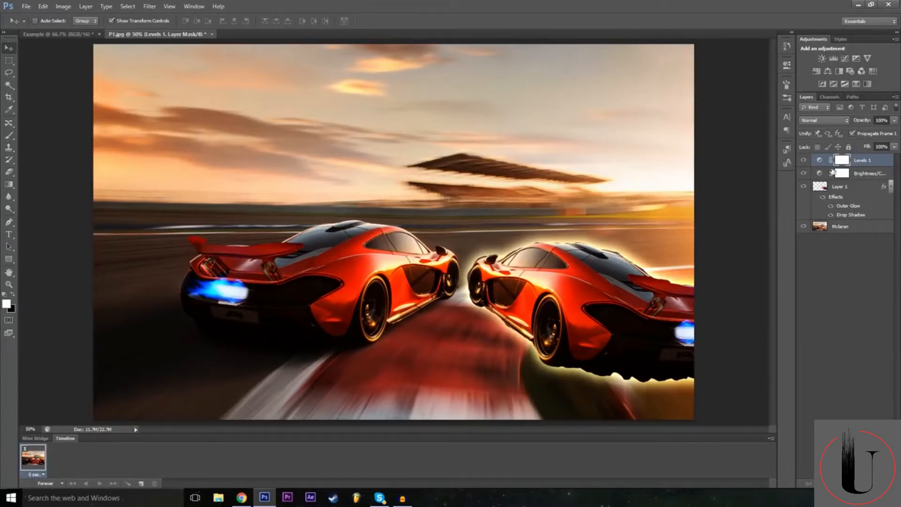
Raise the brightness of the existing Brightness/Contrast adjustment layer and collapse its properties.
double_click(820, 174)
left_click_drag(709, 112, 729, 118)
left_click(760, 59)
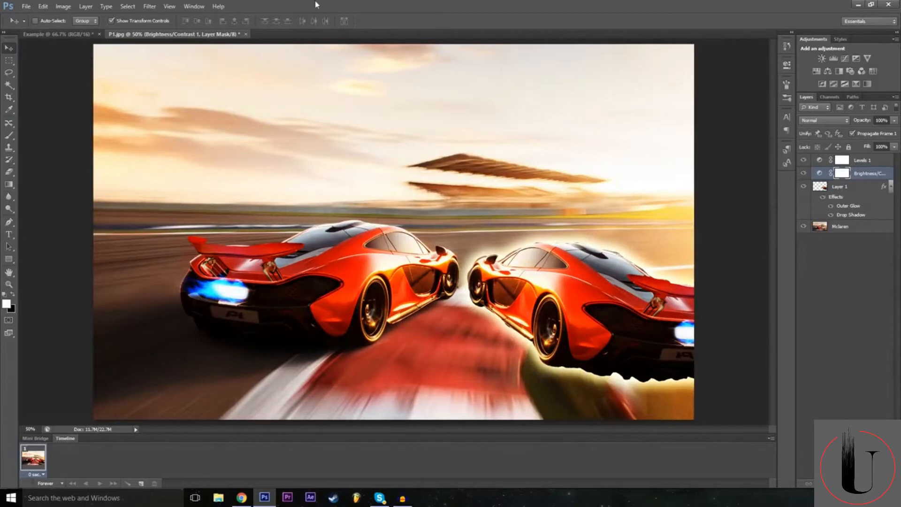
Add an Exposure adjustment layer directly above the Brightness/Contrast layer, keeping the default layer options.
left_click(150, 6)
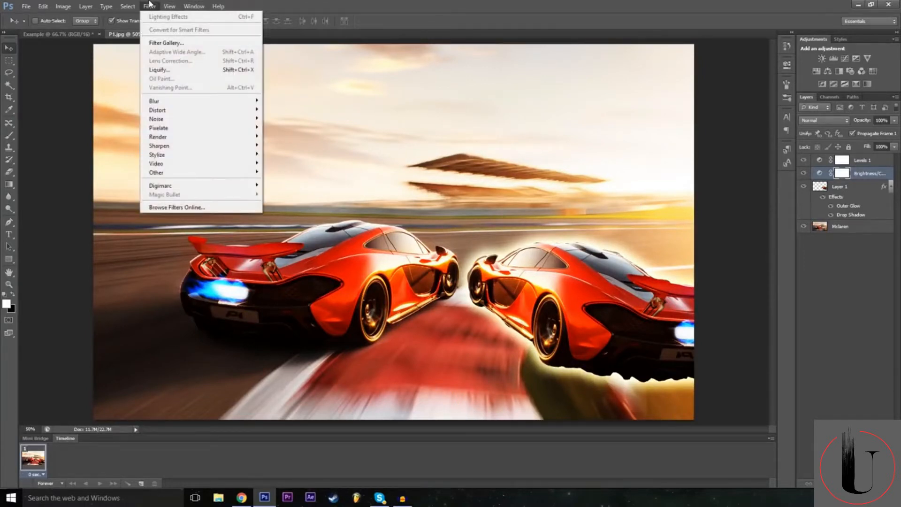
mouse_move(86, 6)
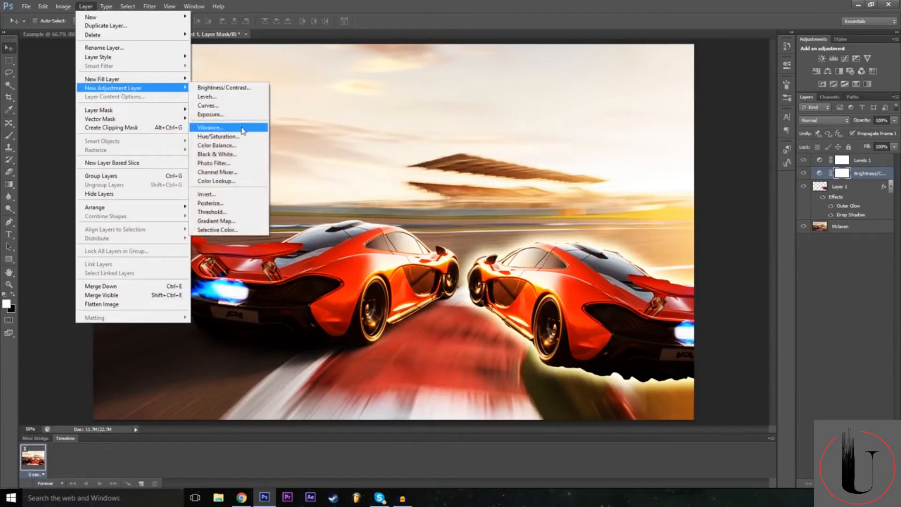
left_click(216, 114)
left_click(540, 161)
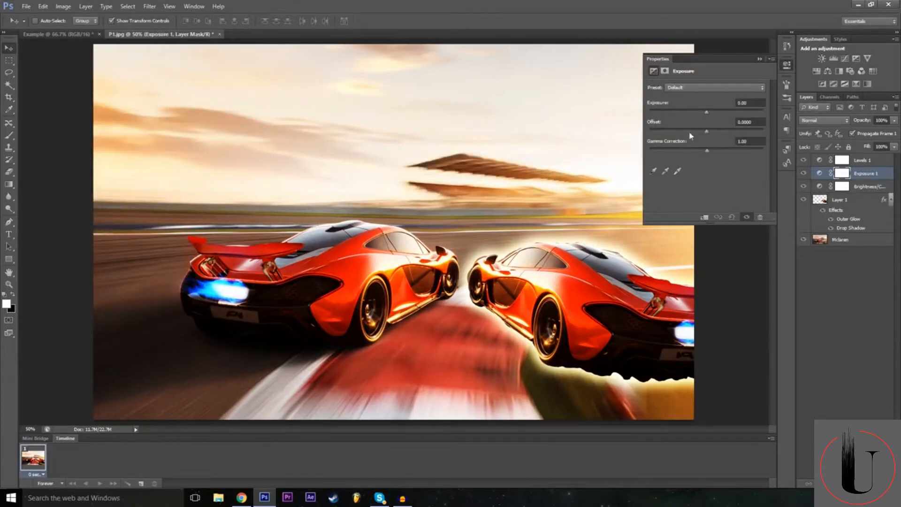
Set the Exposure adjustment to an exposure of -0.22, a small positive offset and a gamma correction of 0.76.
left_click_drag(707, 111, 709, 138)
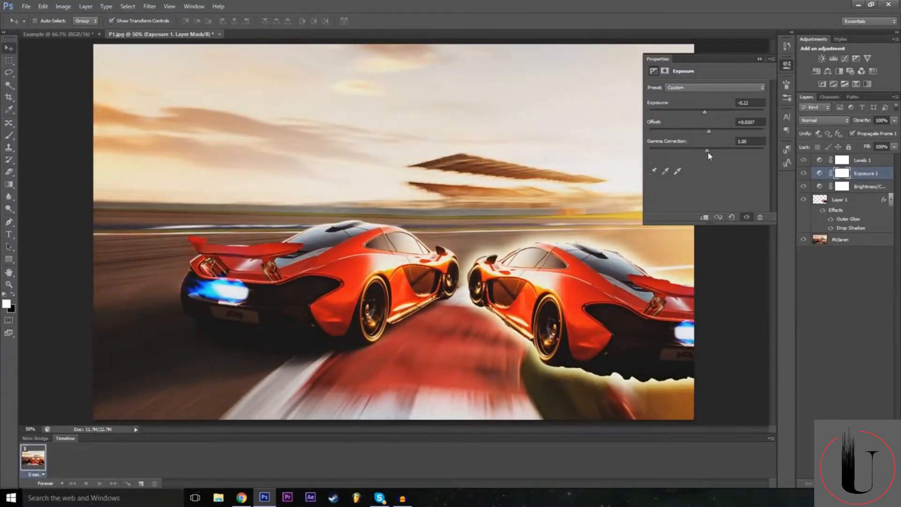
mouse_move(715, 153)
left_mouse_down()
mouse_move(708, 153)
mouse_move(716, 153)
left_mouse_up()
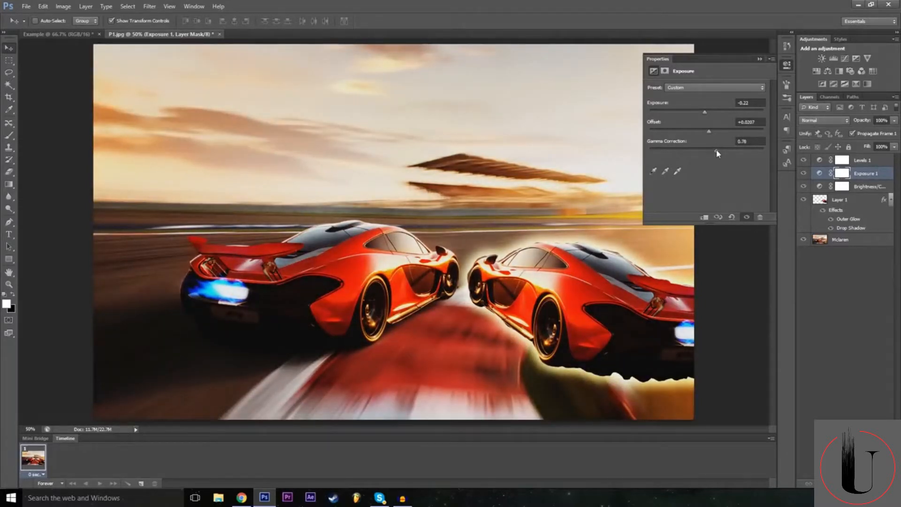
left_click(760, 59)
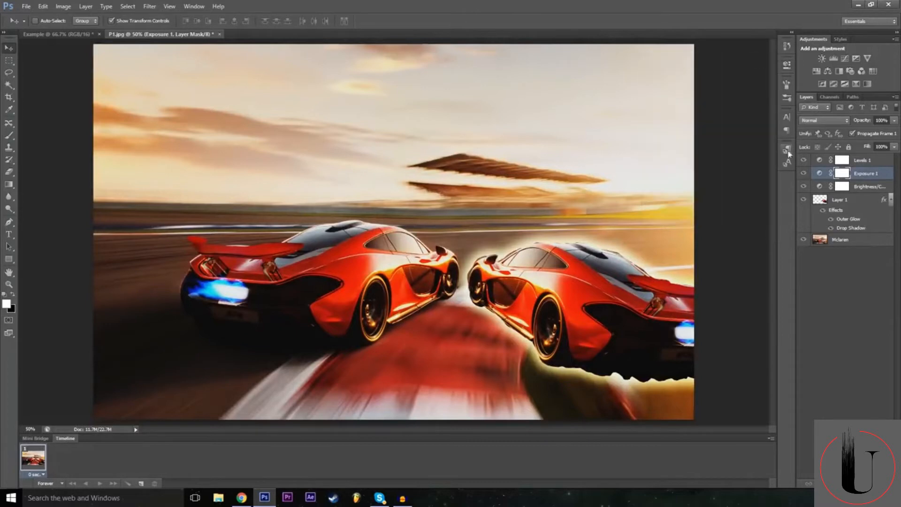
Compare the image with the Levels, Exposure and Brightness/Contrast layers hidden and shown.
left_click_drag(803, 160, 803, 174)
left_click(804, 189)
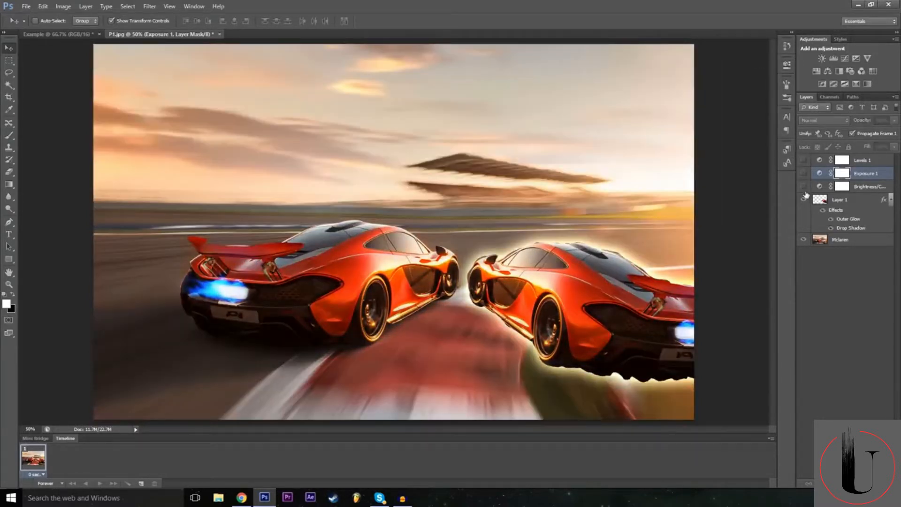
left_click_drag(804, 188, 802, 164)
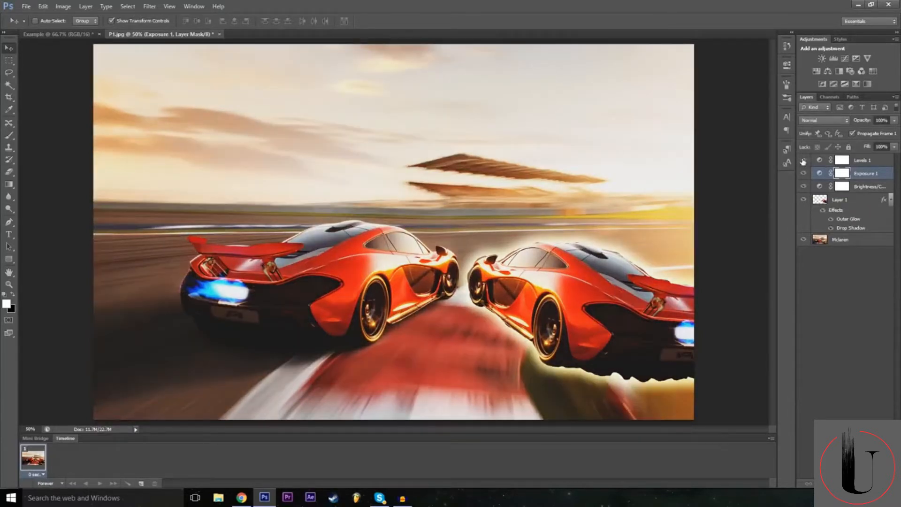
left_click(803, 161)
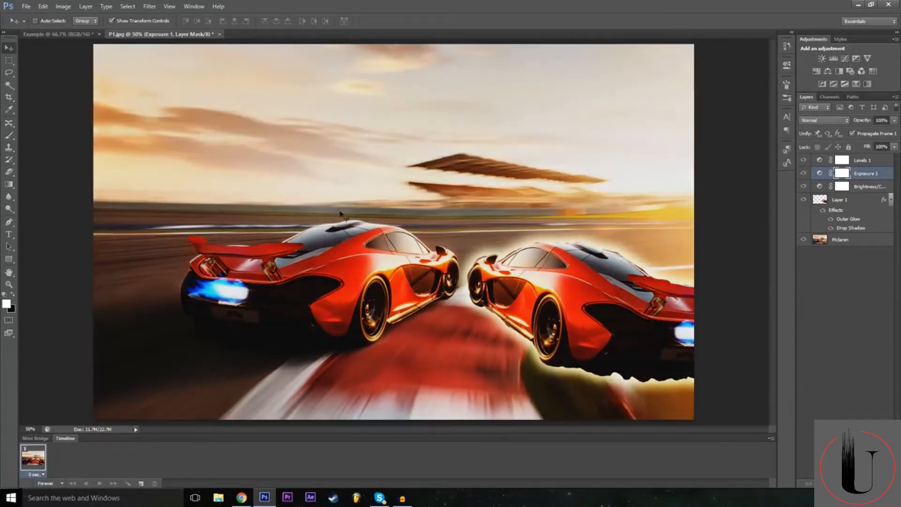
Add a Color Lookup adjustment layer above the Exposure layer, keeping the default layer options.
left_click(83, 6)
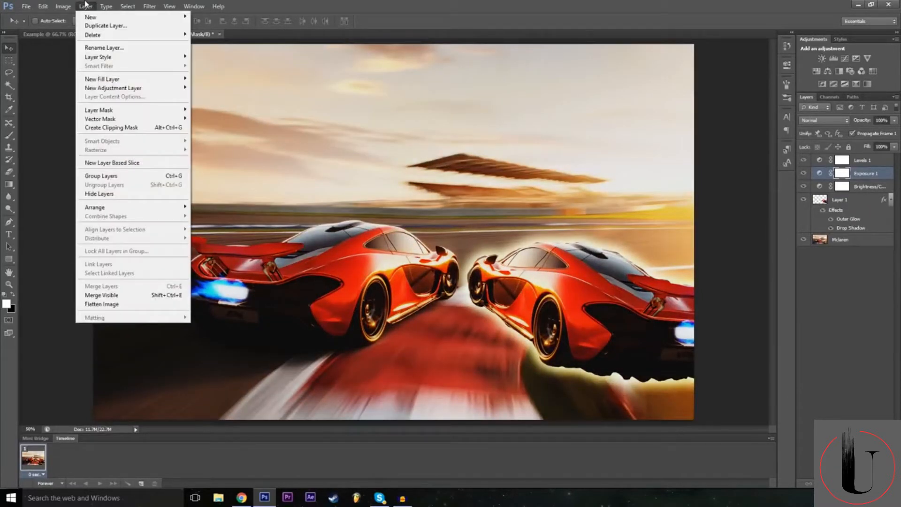
mouse_move(76, 4)
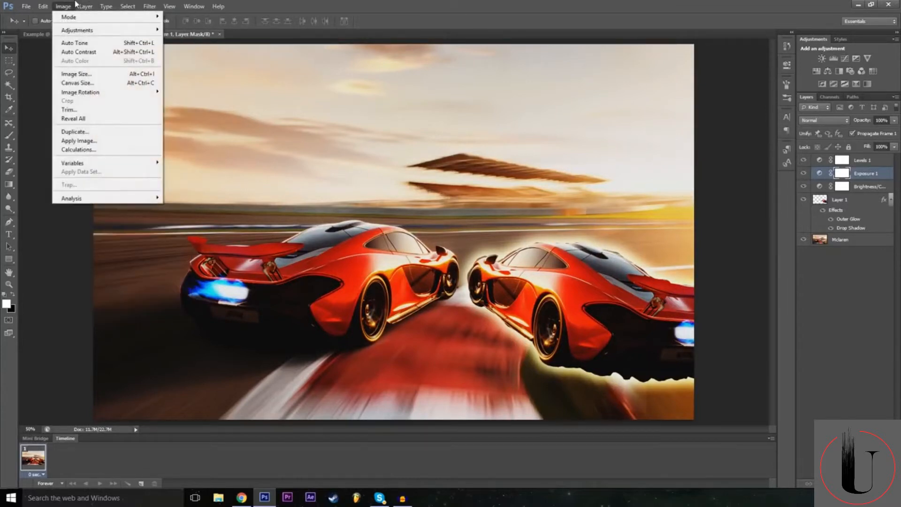
mouse_move(108, 4)
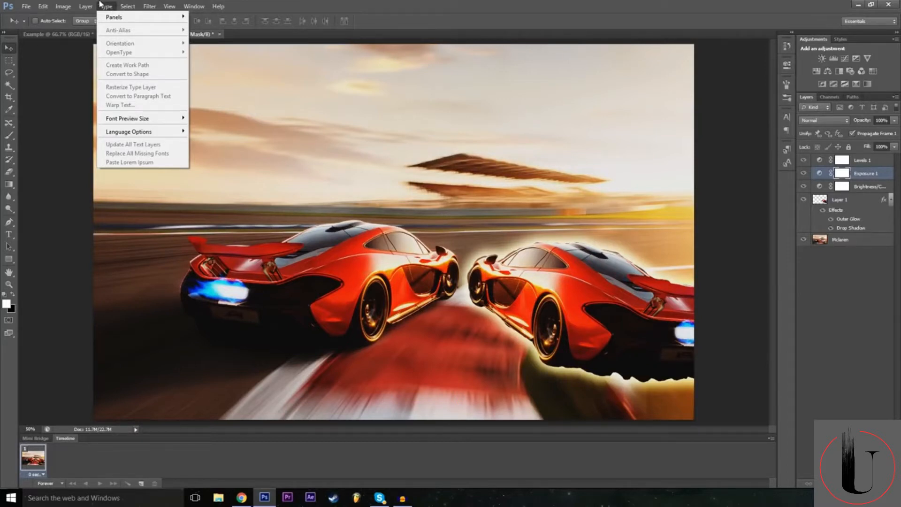
mouse_move(162, 91)
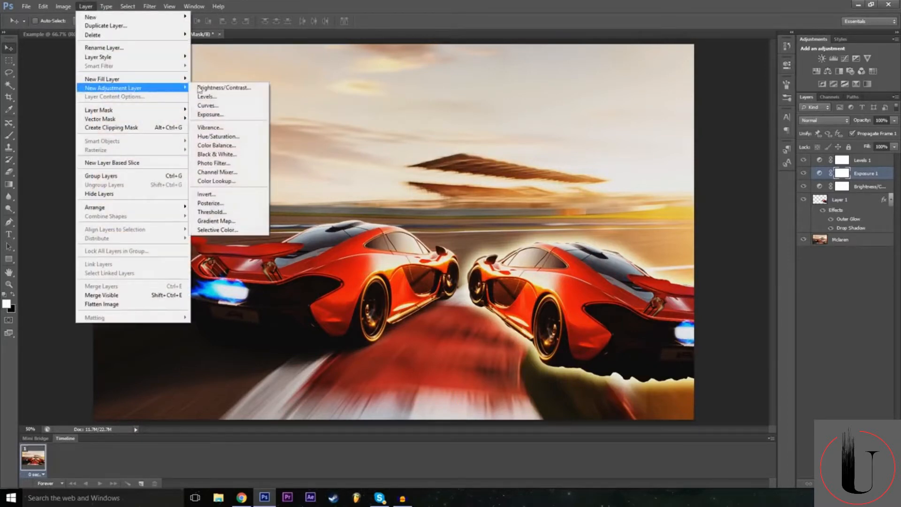
left_click(238, 181)
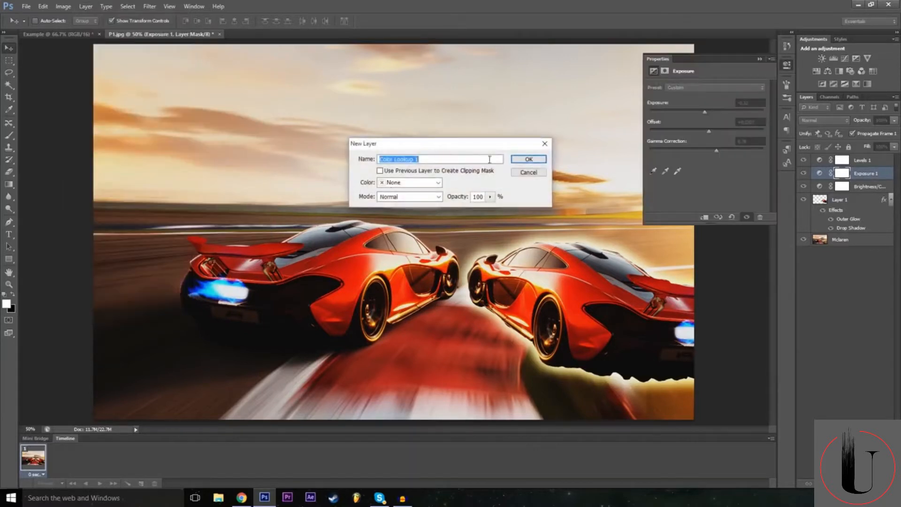
left_click(537, 159)
Try abstract profiles such as Gold-Crimson on the Color Lookup adjustment.
left_click(718, 89)
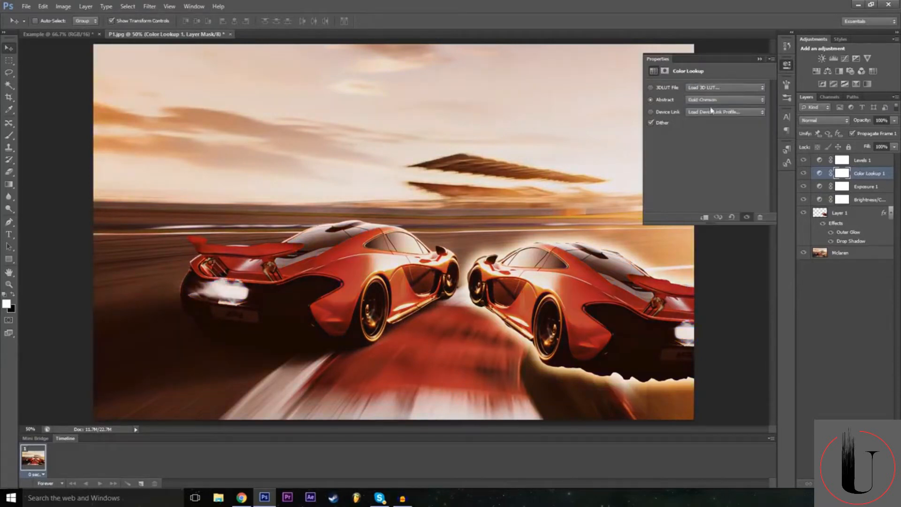
left_click(709, 100)
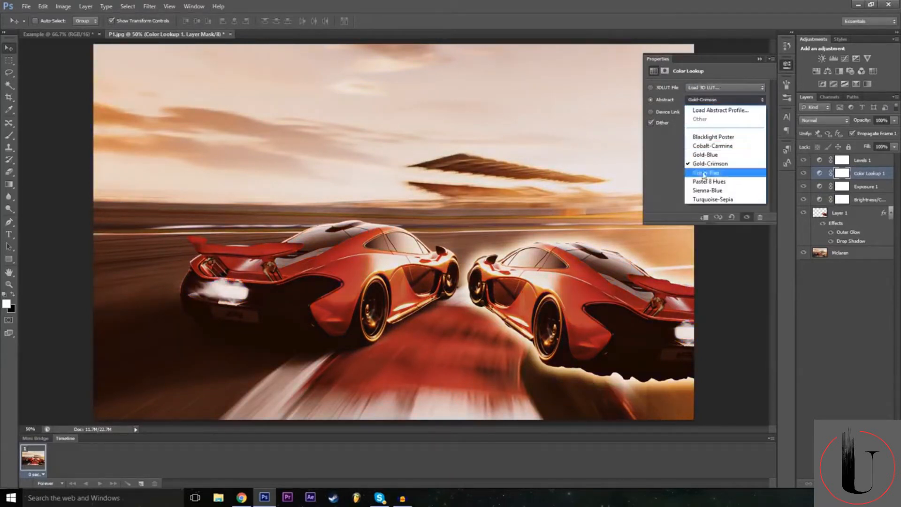
left_click(712, 200)
left_click(711, 100)
left_click(707, 134)
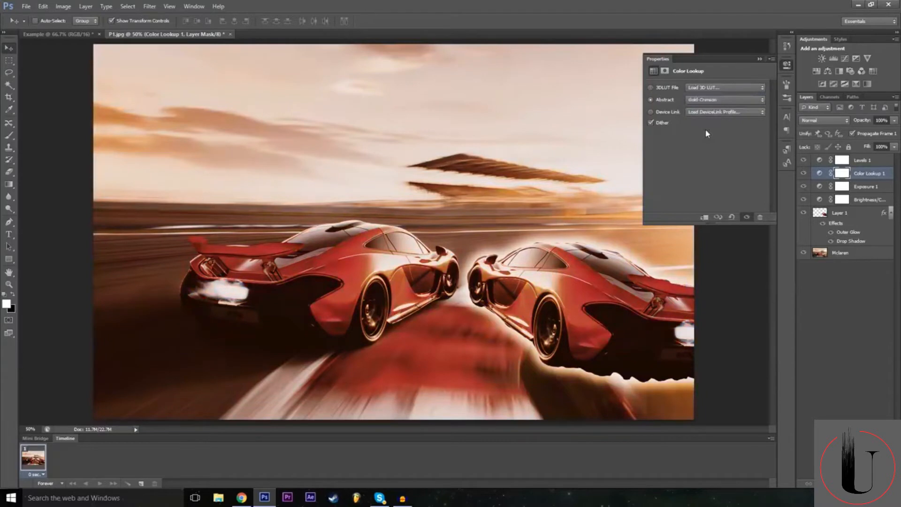
left_click(718, 100)
left_click(718, 99)
Try several 3D LUT files on the Color Lookup adjustment, including filmstock_50.3dl and Moonlight.3DL.
left_click(705, 88)
left_click(709, 133)
left_click(721, 89)
left_click(714, 199)
left_click(716, 90)
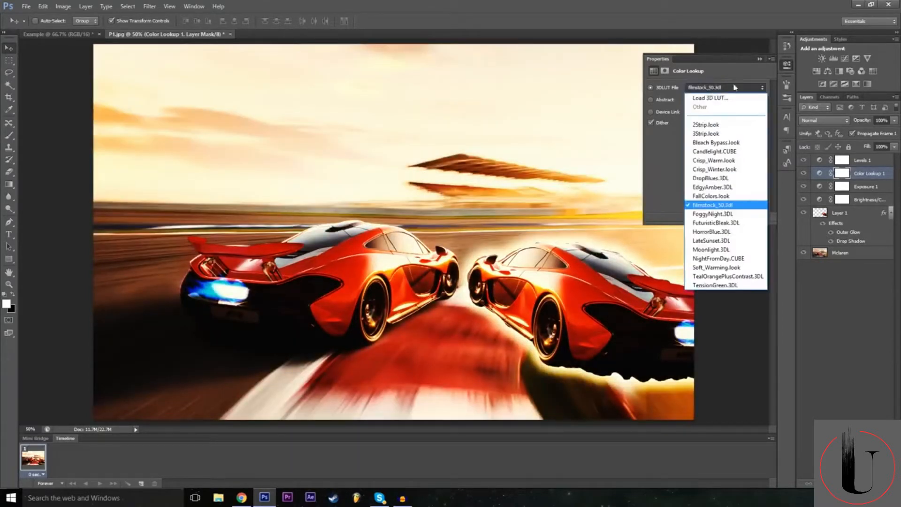
left_click(721, 249)
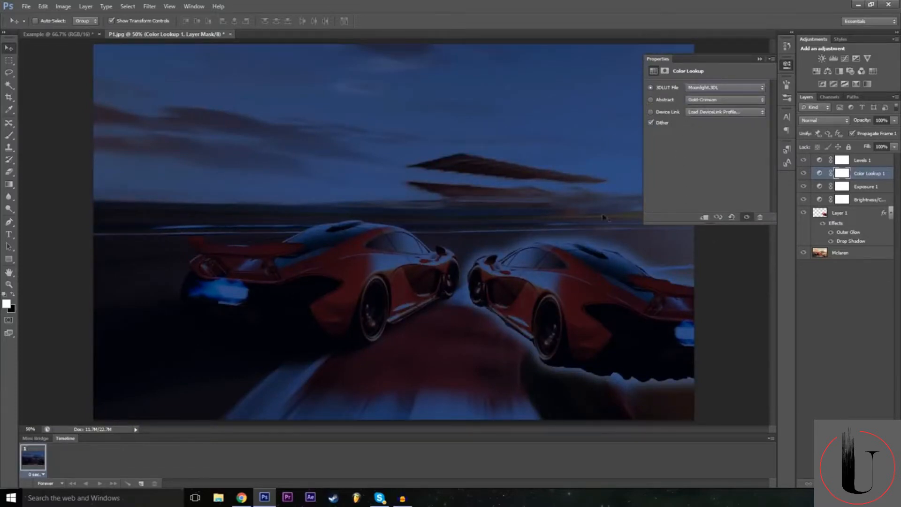
Try the Candlelight.CUBE 3D LUT on the Color Lookup adjustment, and cancel loading a custom LUT file.
left_click(706, 87)
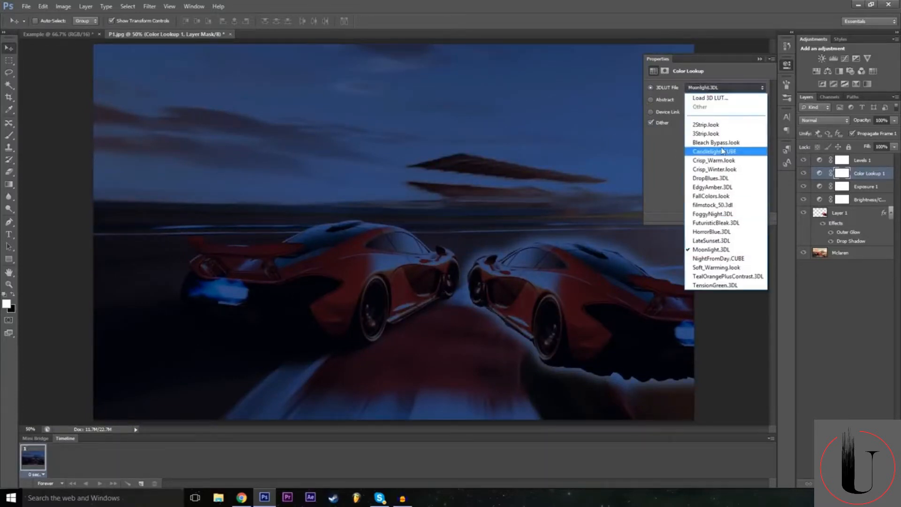
left_click(709, 147)
left_click(717, 90)
left_click(717, 89)
left_click(716, 89)
left_click(715, 95)
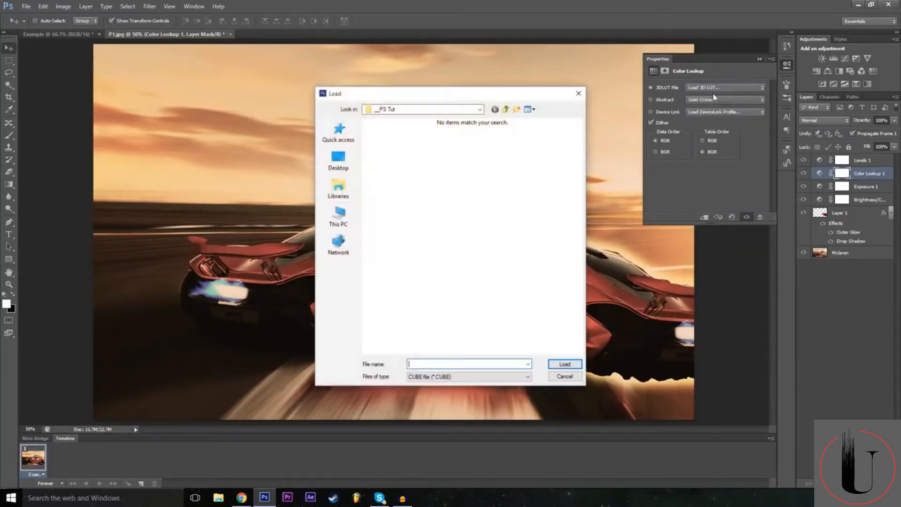
left_click(560, 377)
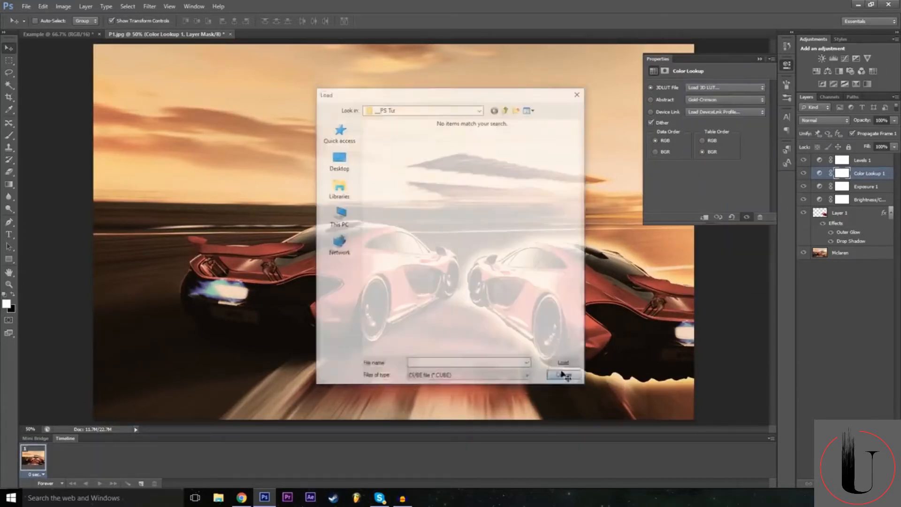
Try the 2Strip.look 3D LUT on the Color Lookup adjustment.
left_click(708, 88)
left_click(708, 103)
left_click(708, 100)
Try the Green-Red, Sienna-Blue and Blacklight Poster abstract profiles on the Color Lookup adjustment.
left_click(708, 100)
left_click(708, 100)
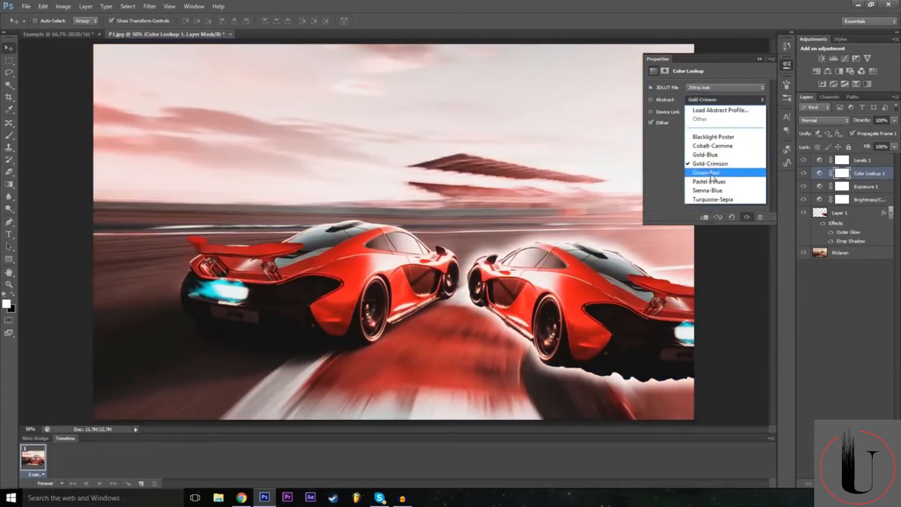
left_click(711, 174)
left_click(714, 101)
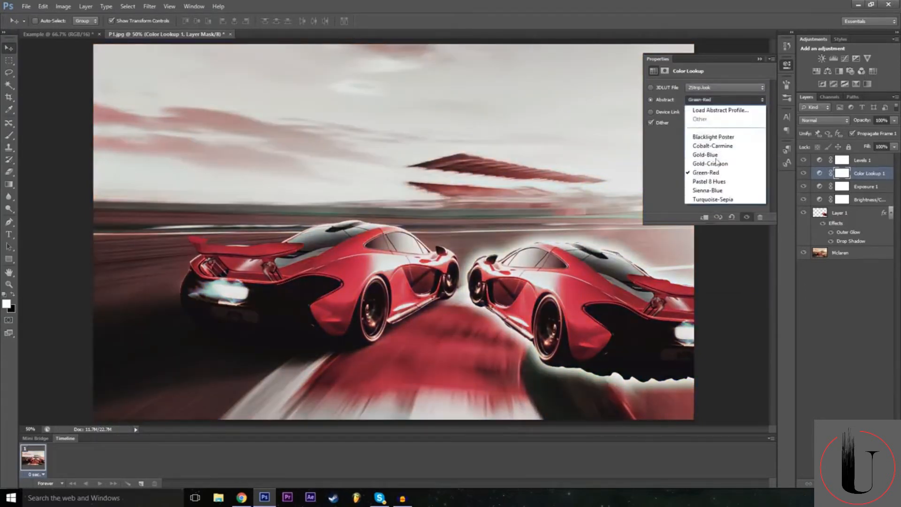
left_click(718, 192)
left_click(718, 107)
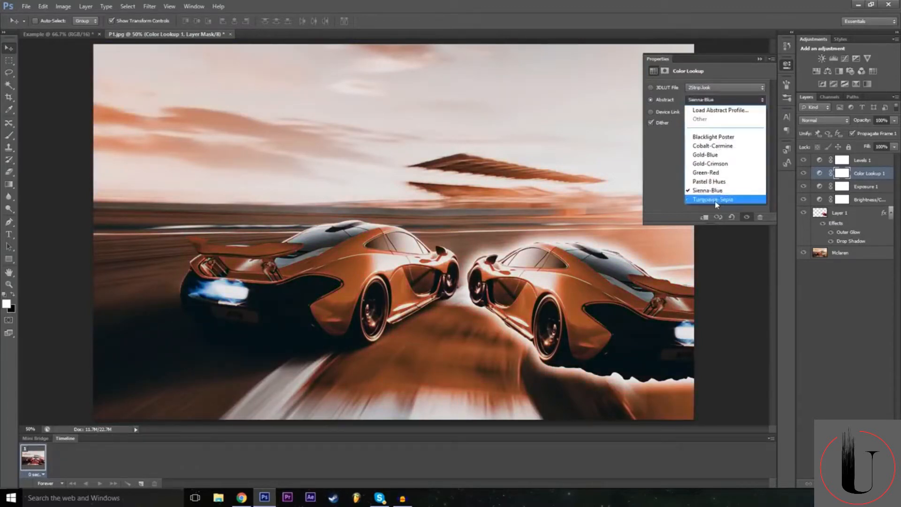
left_click(714, 197)
left_click(715, 107)
left_click(704, 110)
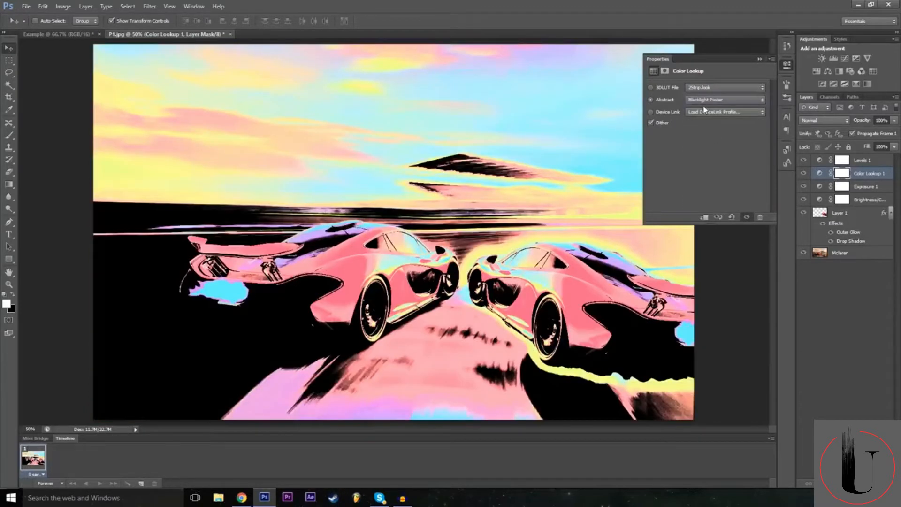
Try the Gold-Blue, Blacklight Poster and Cobalt-Carmine abstract profiles on the Color Lookup adjustment.
left_click(703, 110)
left_click(705, 154)
left_click(716, 100)
left_click(714, 137)
left_click(716, 100)
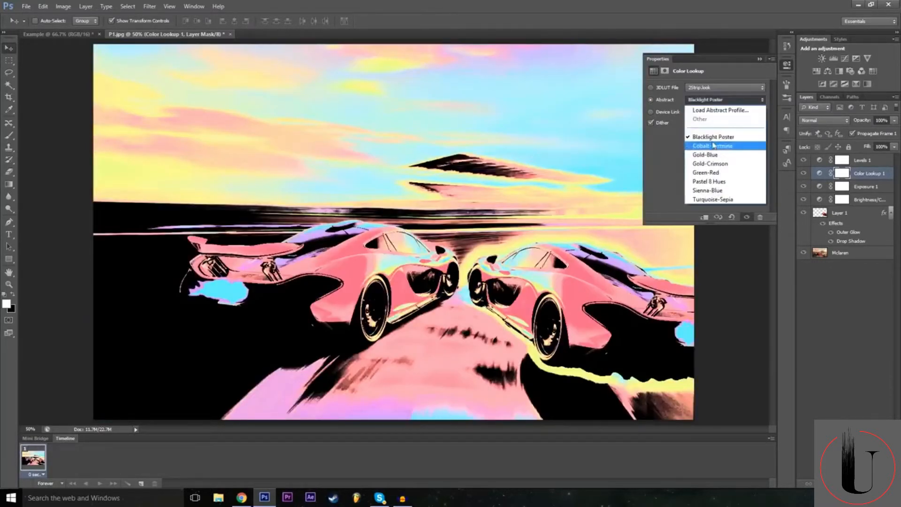
left_click(710, 141)
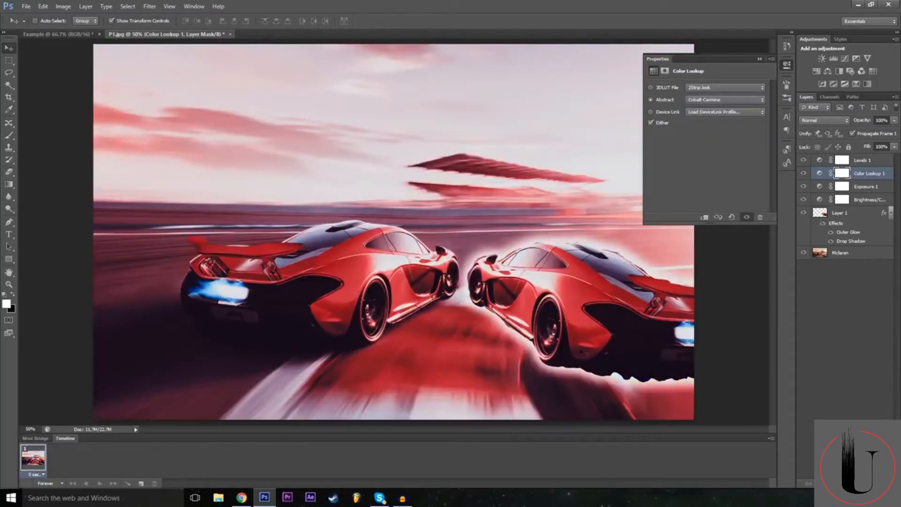
Apply the DropBlues.3DL 3D LUT to the Color Lookup adjustment, and compare the image with that layer hidden and shown.
left_click(718, 88)
left_click(709, 175)
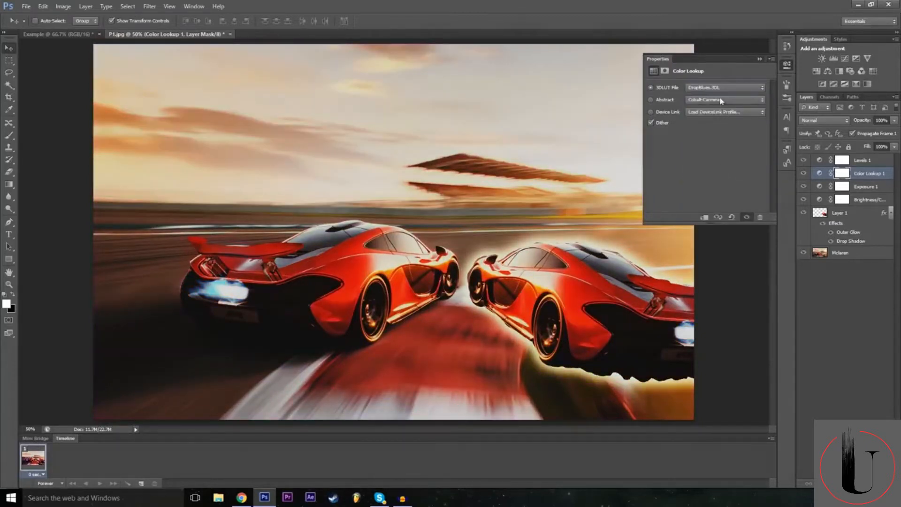
left_click(762, 60)
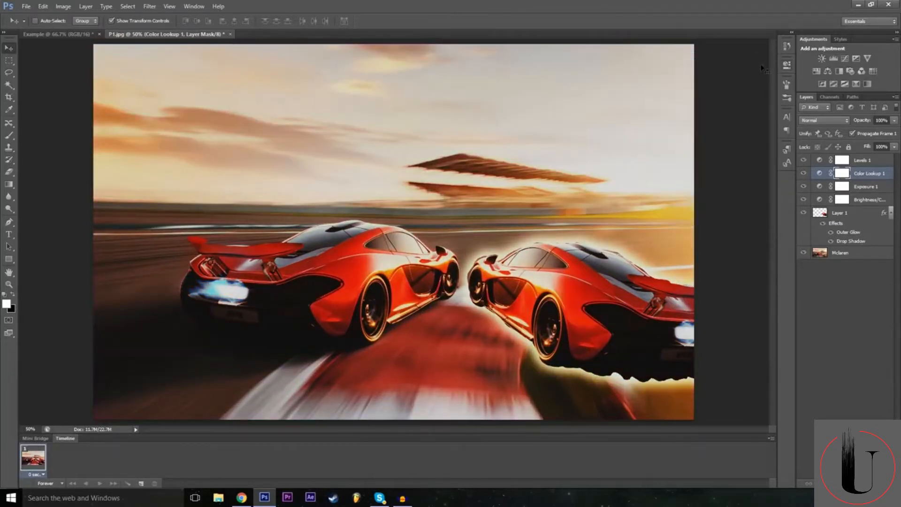
left_click(804, 175)
left_click(804, 174)
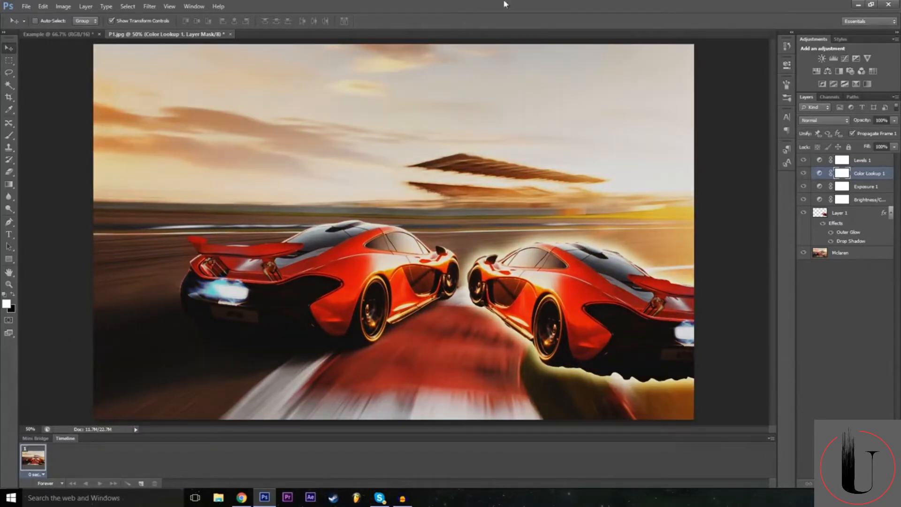
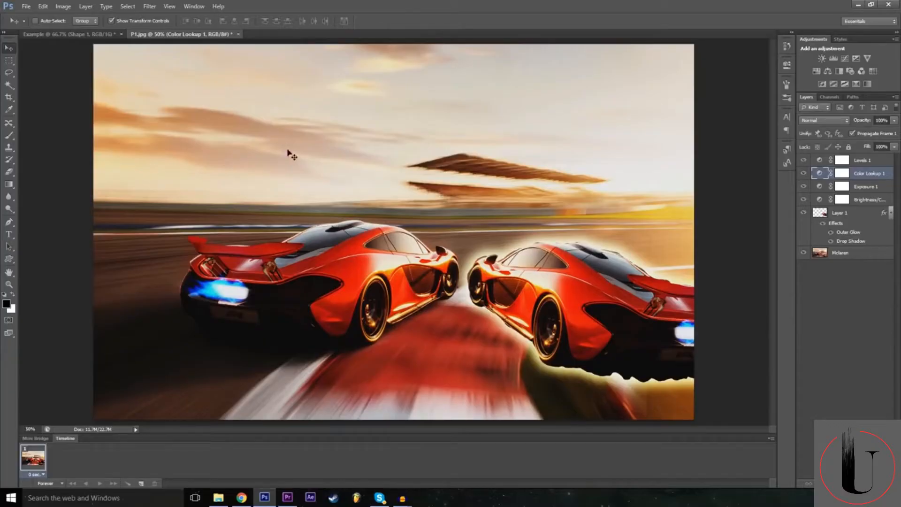
Add the text "Example" with the Type tool and move it across the upper half of the image.
left_click(9, 234)
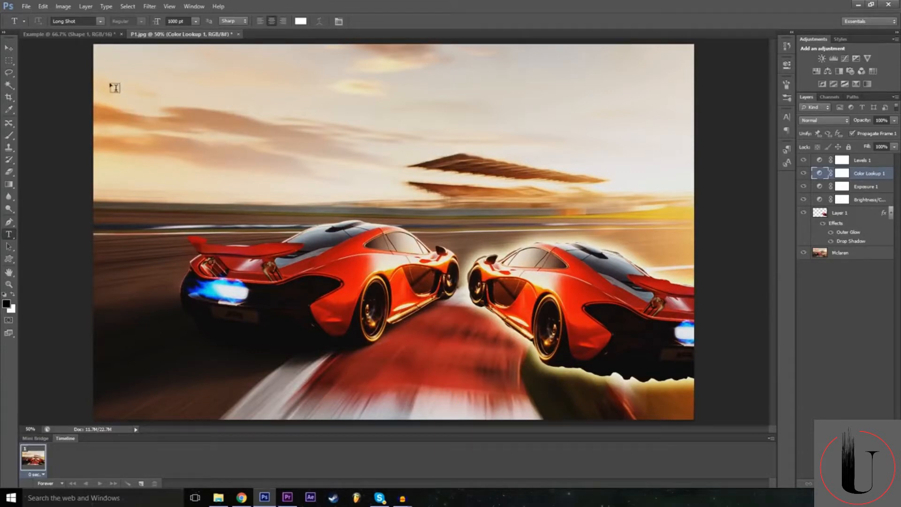
left_click(147, 98)
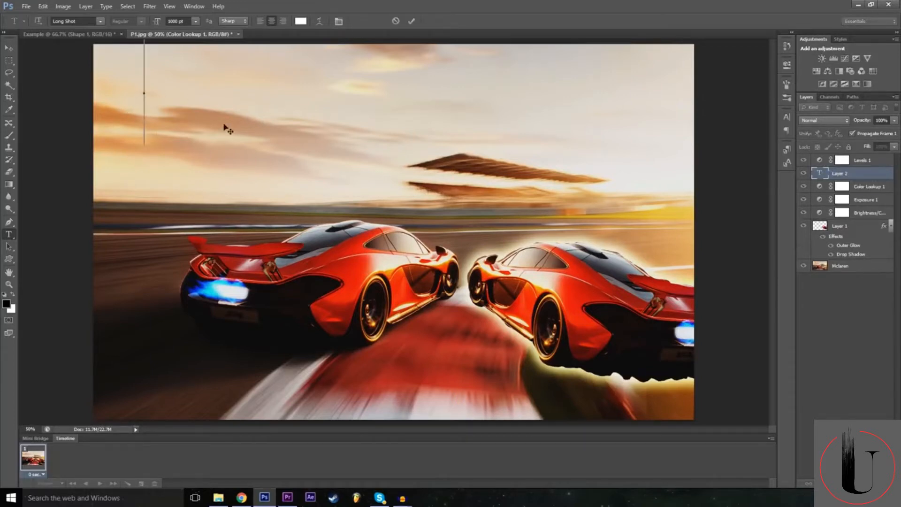
type("examp")
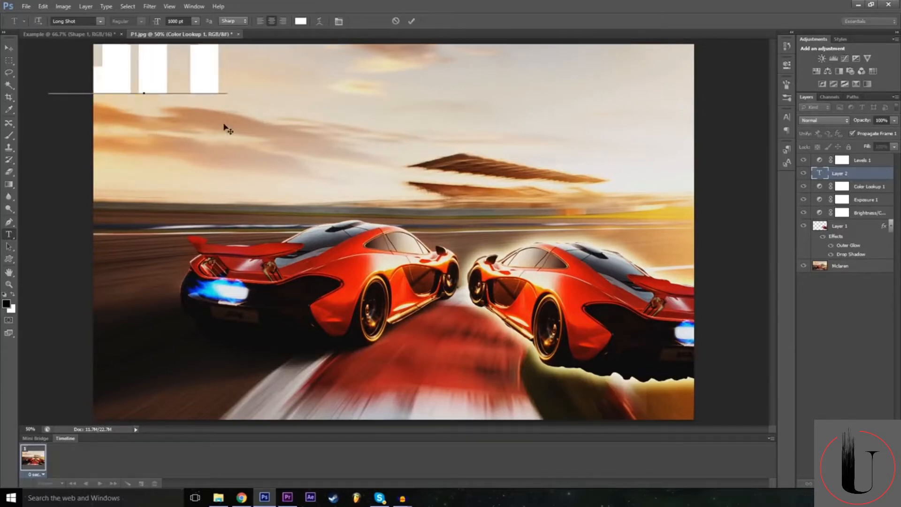
type("le")
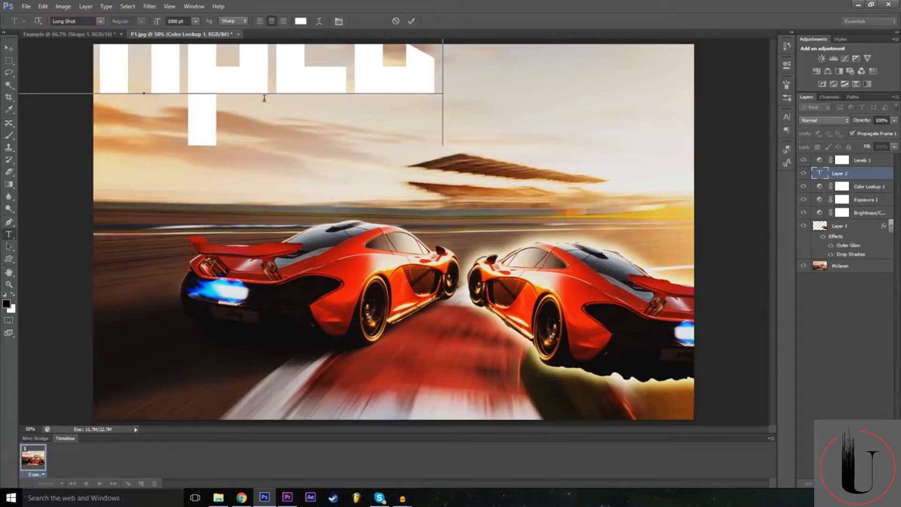
left_click_drag(232, 187, 353, 287)
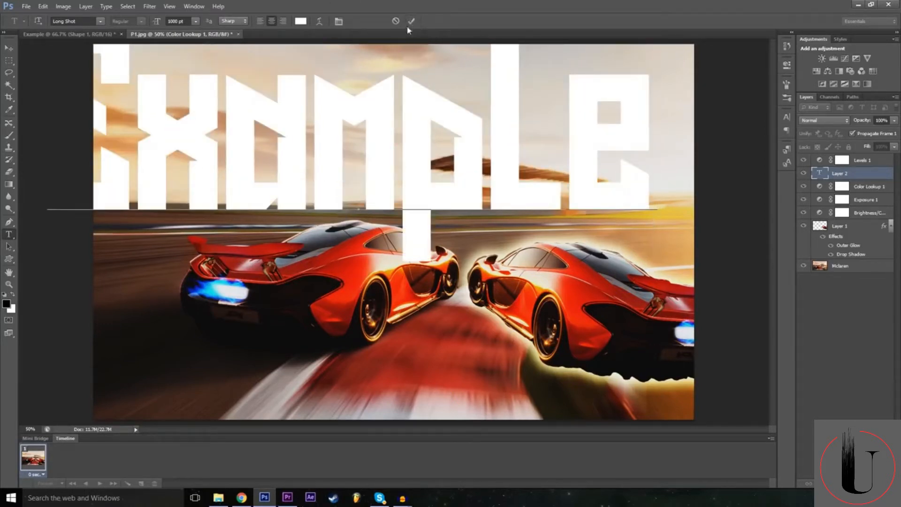
left_click_drag(320, 173, 381, 176)
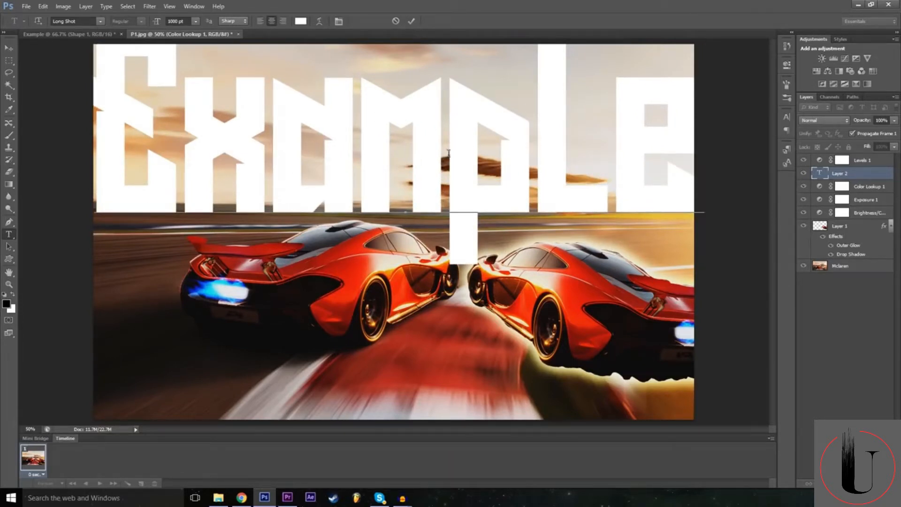
Select all of the "Example" text, try the Microsoft Tai Le font on it, and set the font to Nexa Bold.
key("ctrl+a")
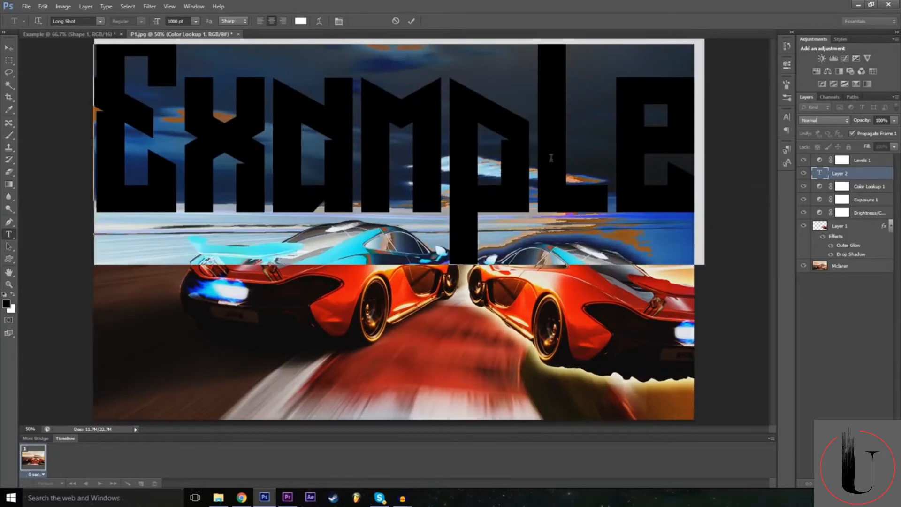
double_click(173, 20)
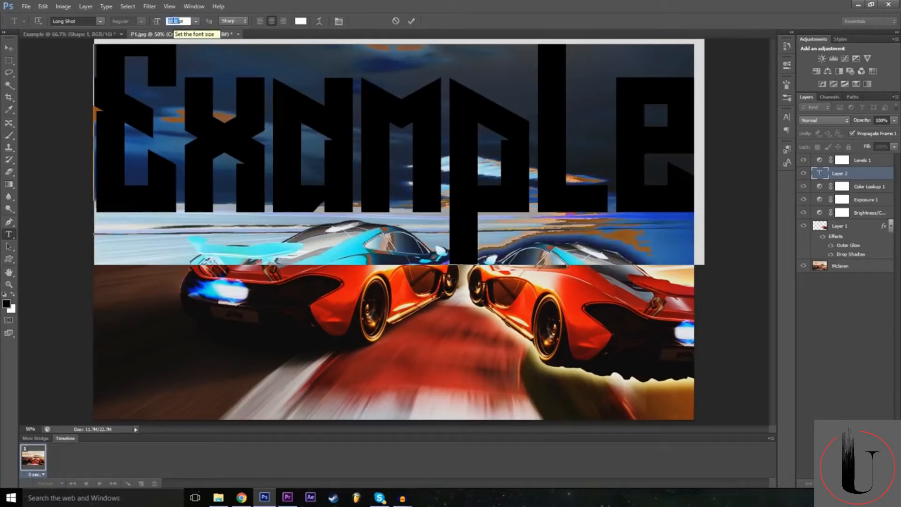
left_click(100, 21)
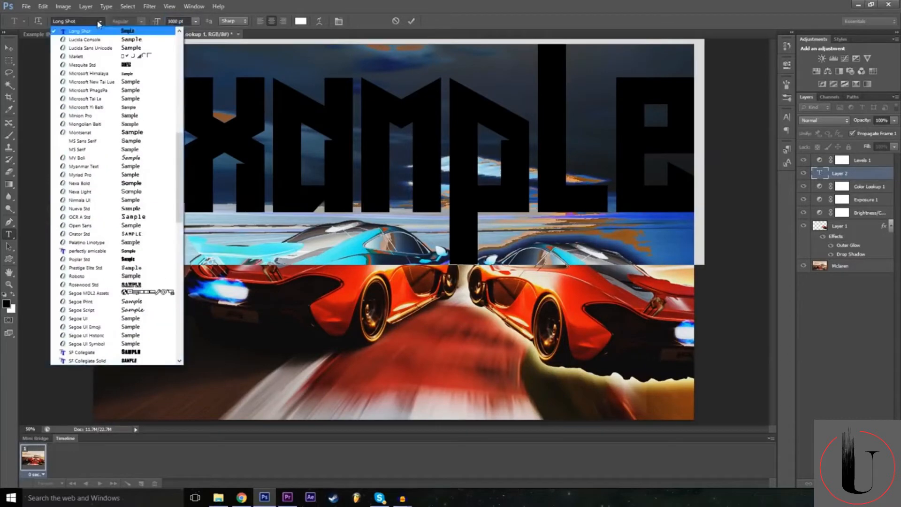
scroll(121, 218, "down", 5)
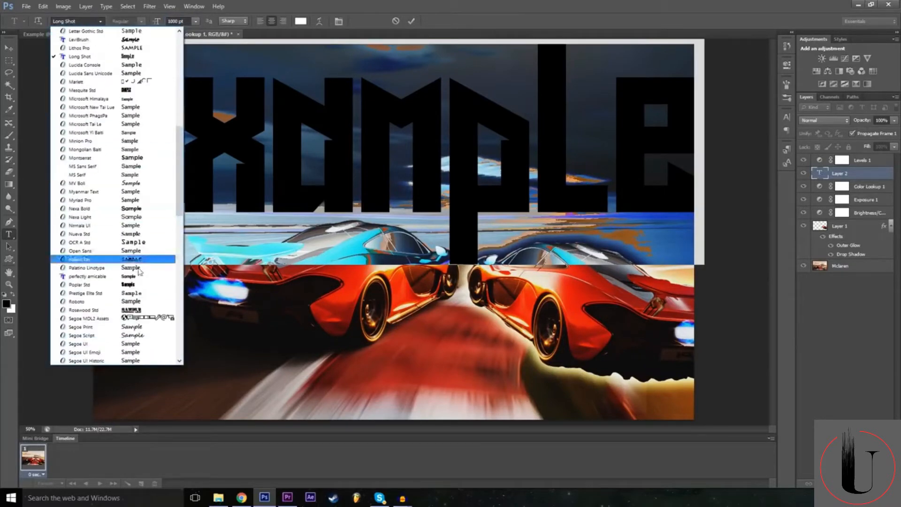
left_click(126, 125)
left_click(101, 22)
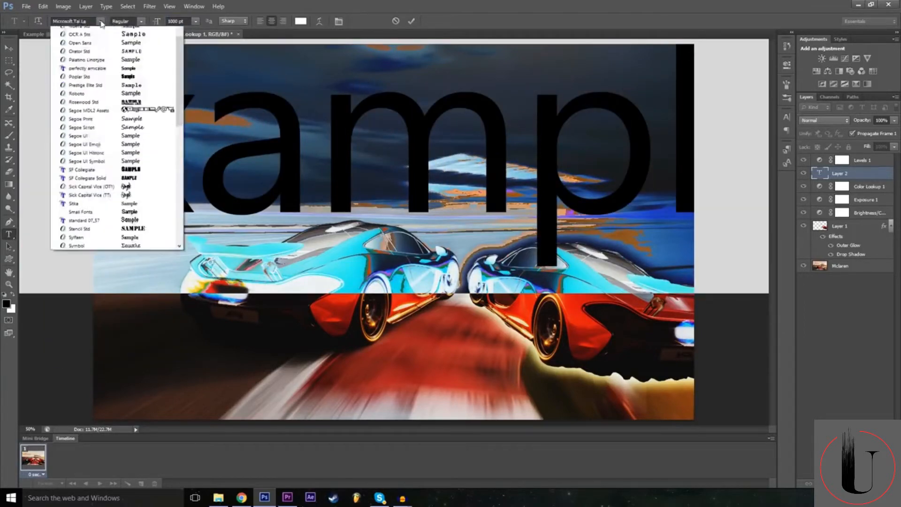
scroll(132, 221, "down", 3)
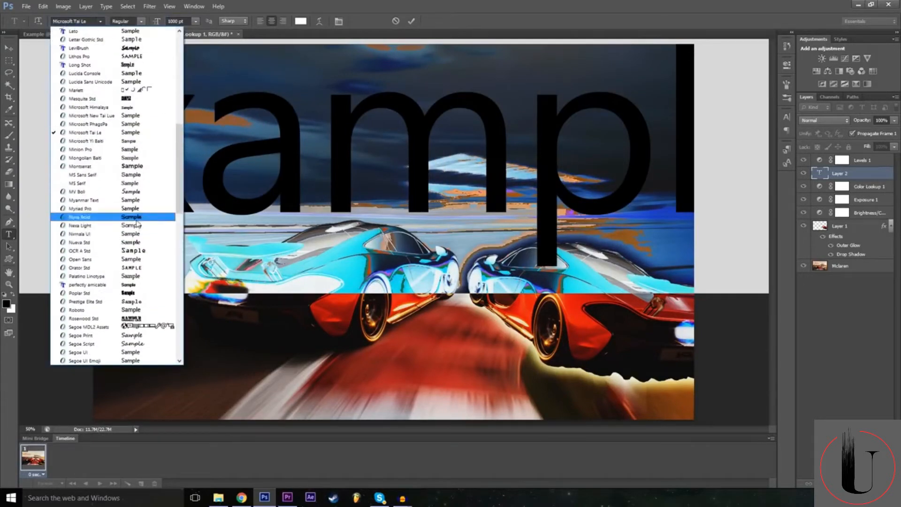
left_click(136, 217)
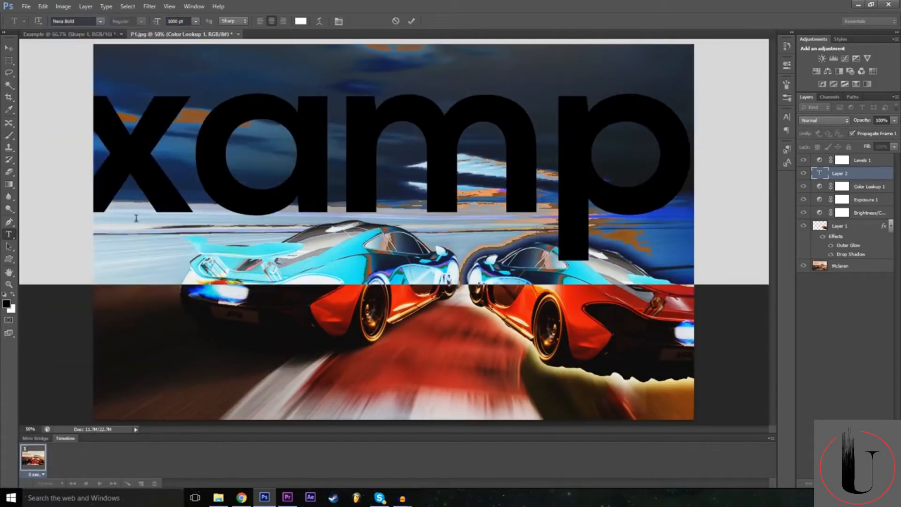
Try the 72 pt preset font size on the selected text.
double_click(172, 20)
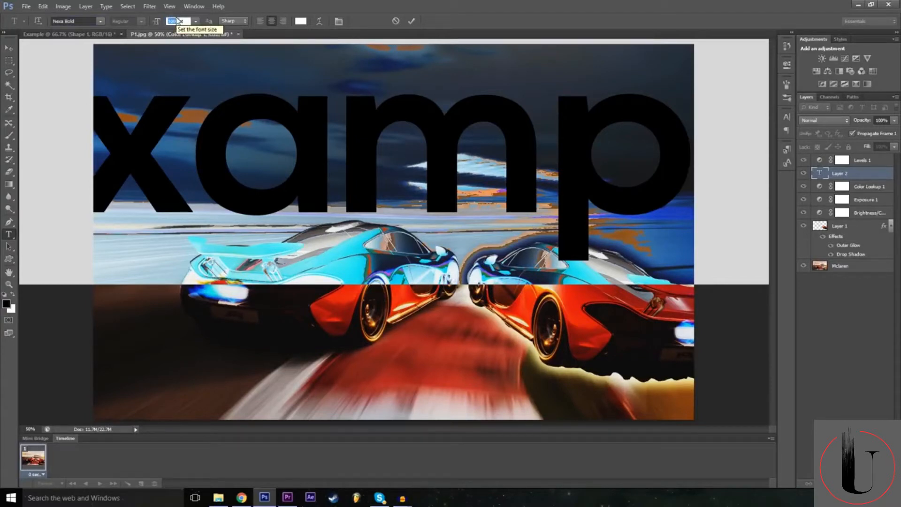
left_click(195, 21)
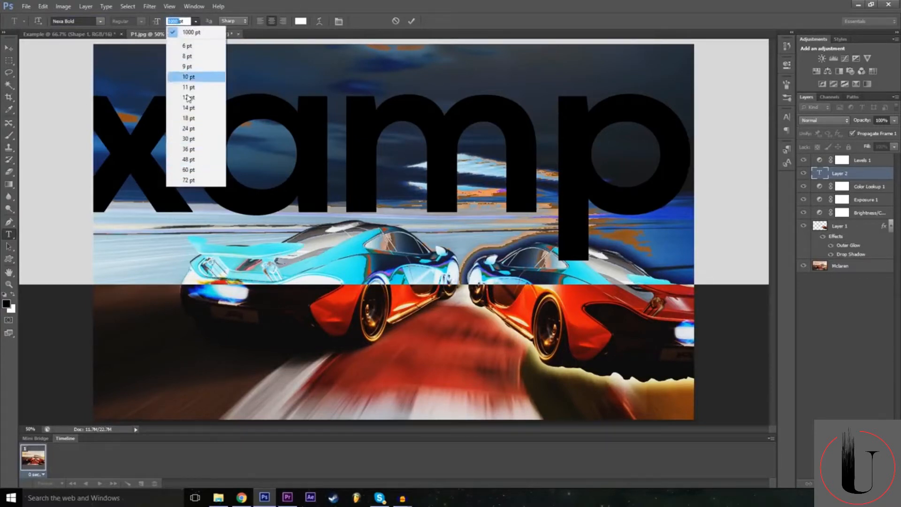
left_click(189, 180)
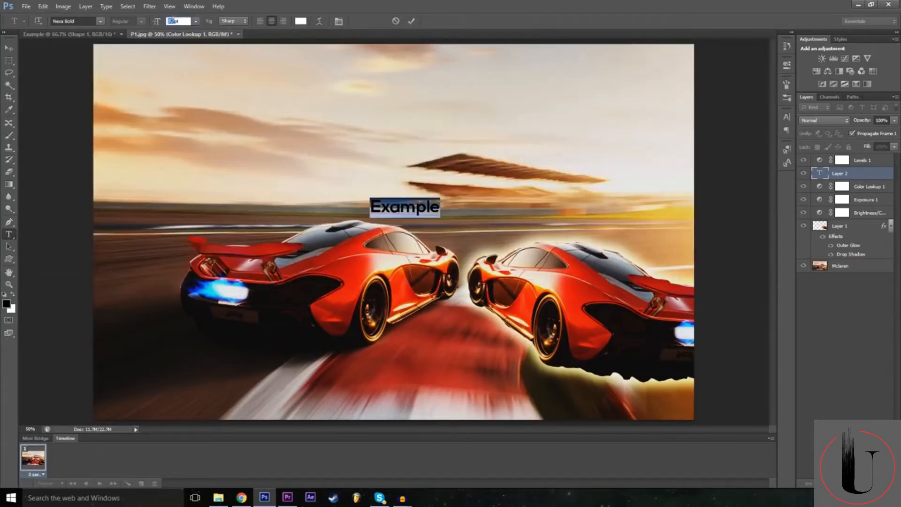
Set the selected text's font size to 500 pt.
left_click(172, 21)
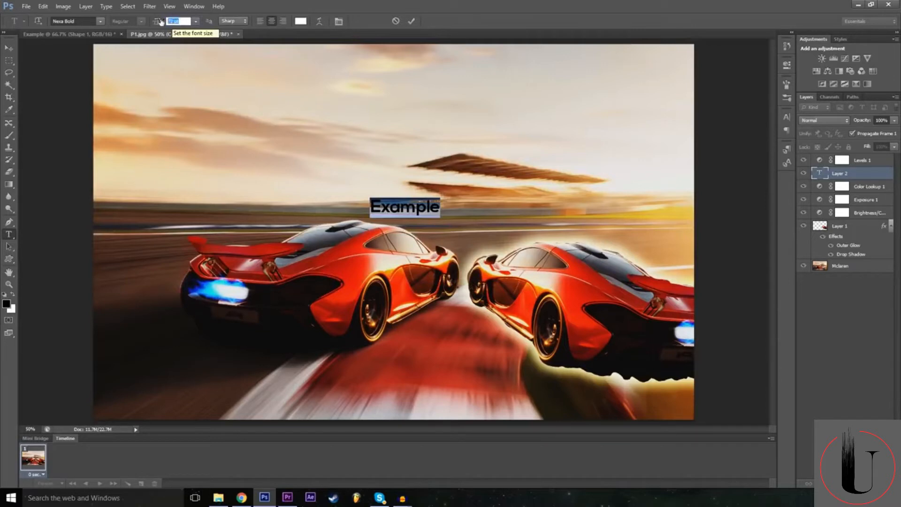
type("500")
key("Return")
Position the "Example" text in the sky above the cars, commit it, and move its layer above Levels 1.
left_click_drag(374, 309, 368, 243)
left_click_drag(373, 196, 380, 201)
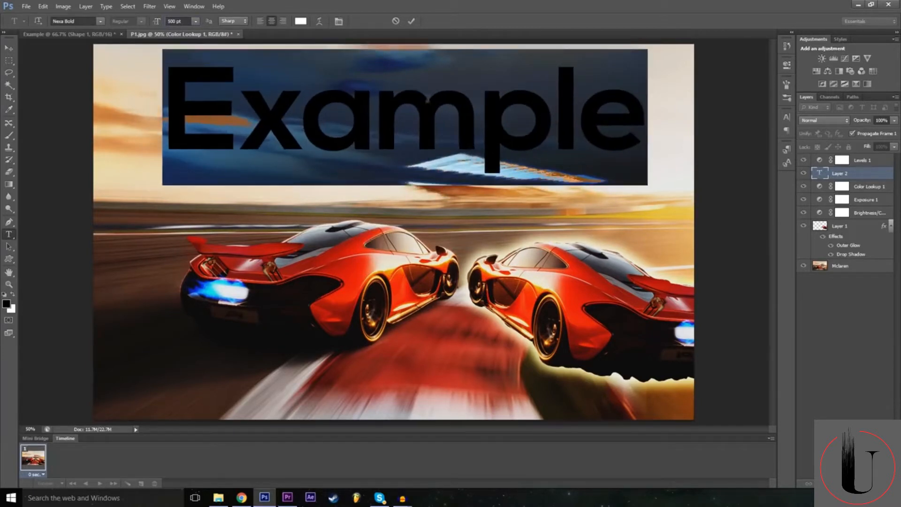
left_click(411, 22)
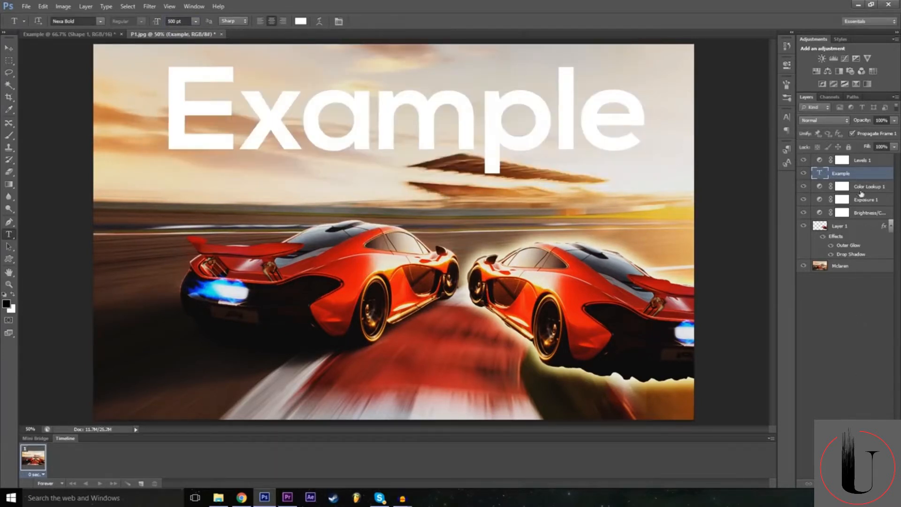
left_click_drag(857, 171, 857, 157)
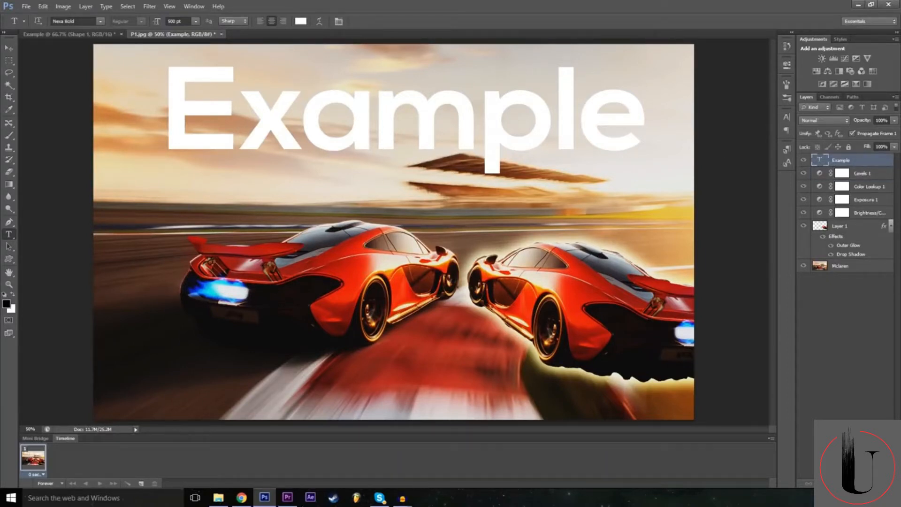
Open the Example text layer's blending options and try the Overlay, Difference and Exclusion blend modes.
left_click(819, 483)
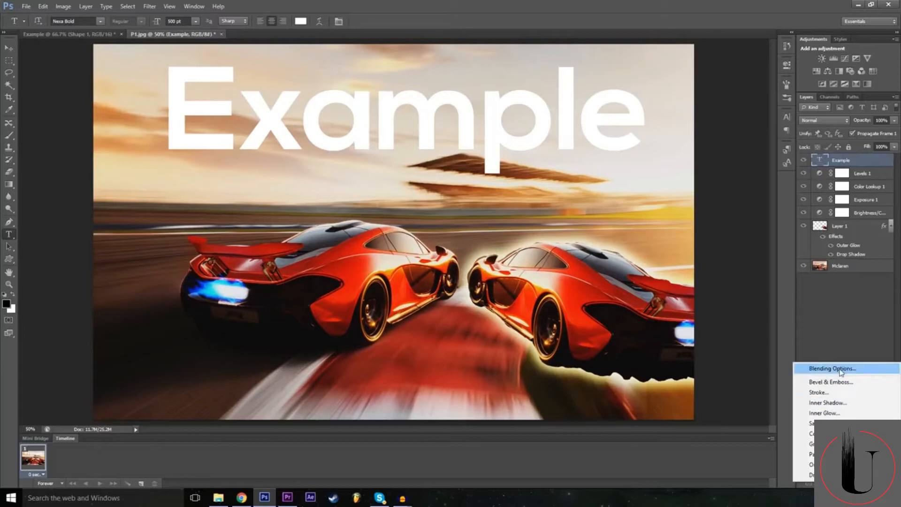
left_click(841, 371)
left_click(648, 170)
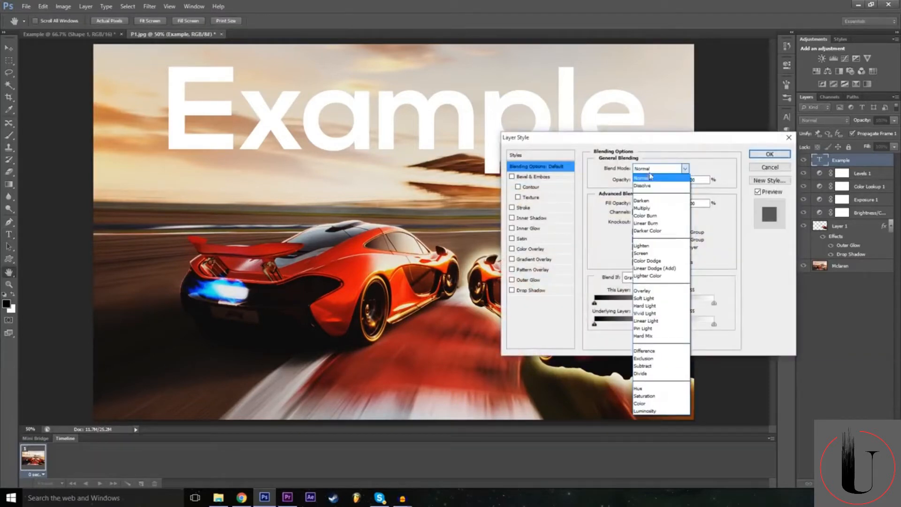
left_click(659, 291)
key("Tab")
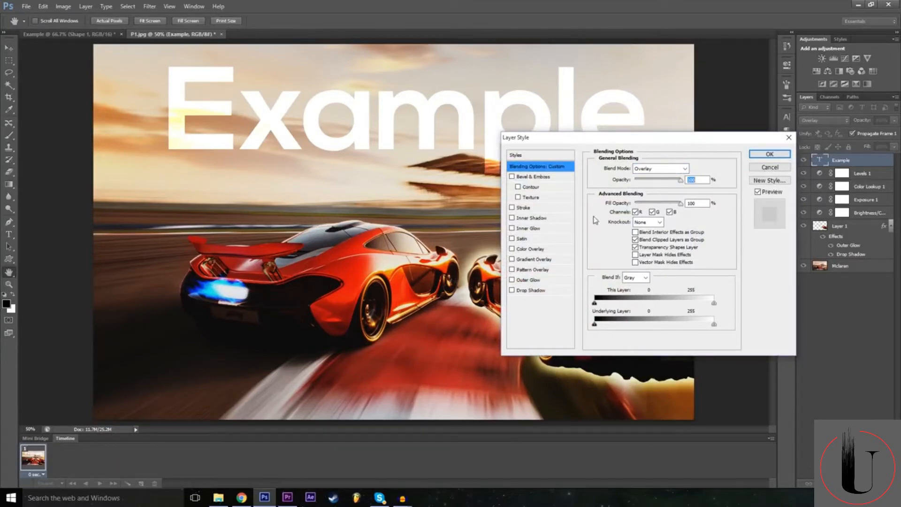
left_click(653, 172)
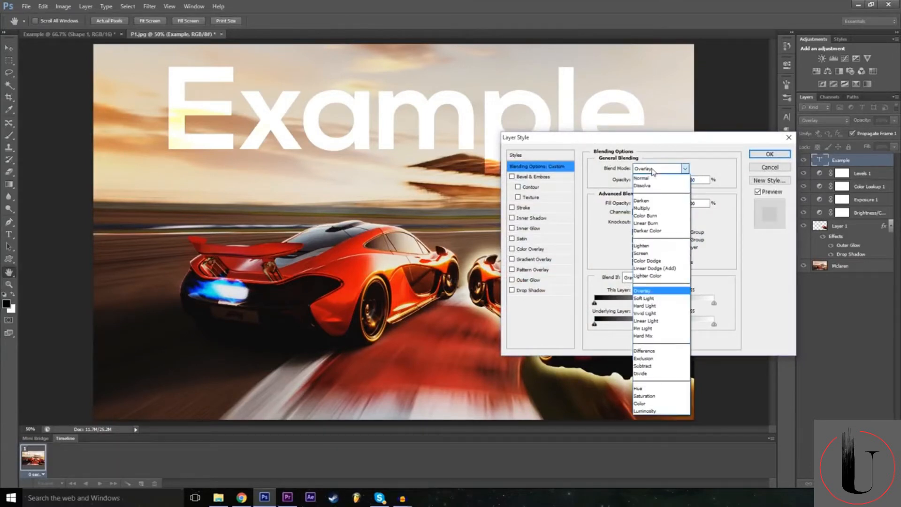
left_click(661, 358)
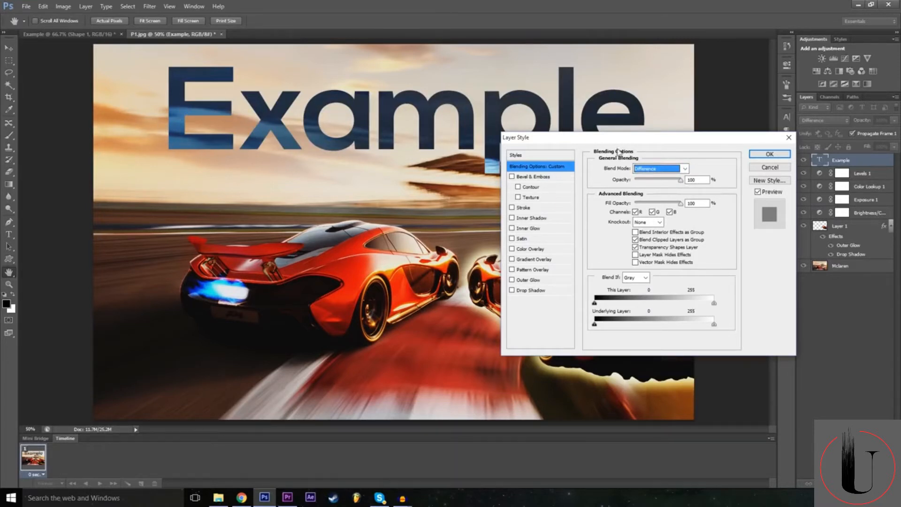
left_click(660, 168)
left_click(660, 359)
Try the Darken, Color Burn, Overlay and Vivid Light blend modes on the Example text layer.
left_click(658, 169)
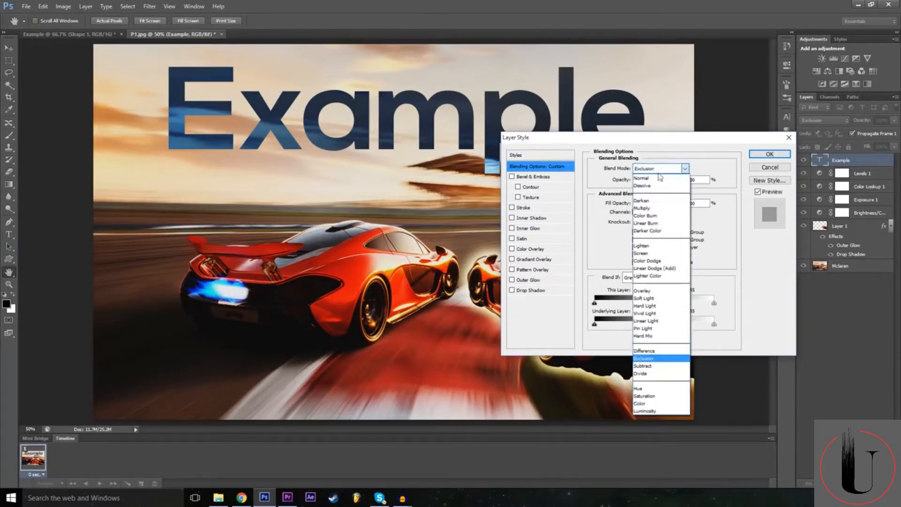
left_click(662, 201)
left_click(660, 170)
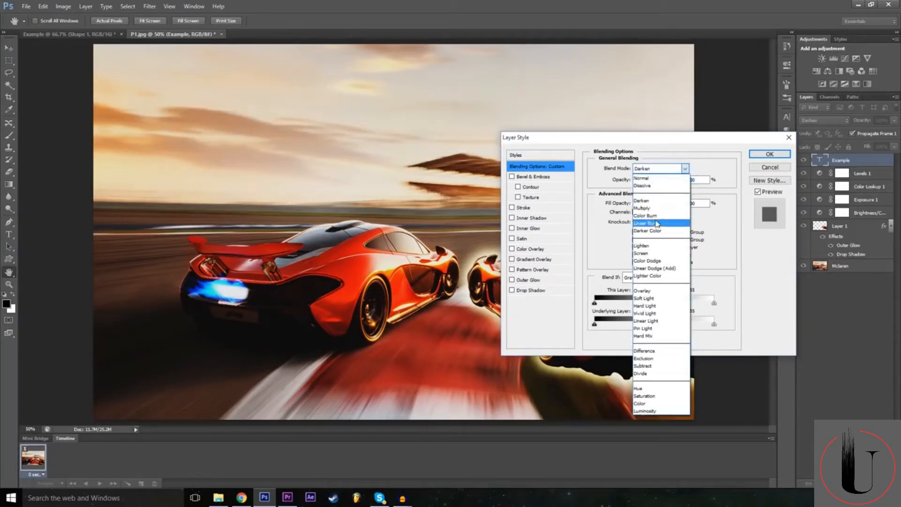
left_click(661, 216)
left_click(661, 169)
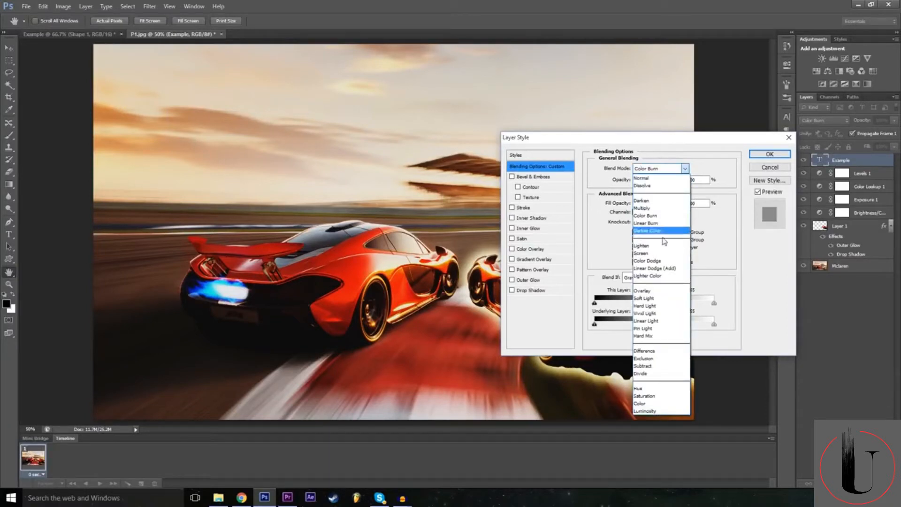
left_click(660, 293)
left_click(655, 172)
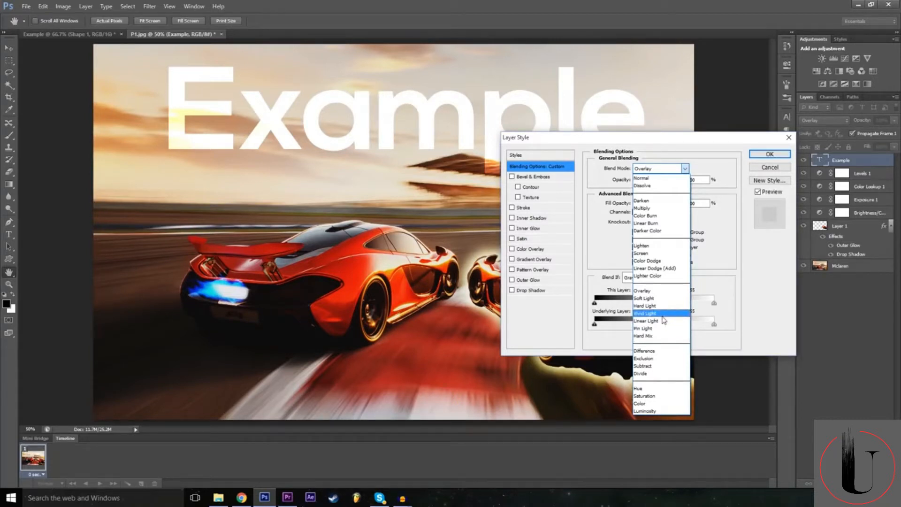
left_click(662, 314)
Set the Example text layer's blend mode to Difference and apply the layer style.
left_click(655, 169)
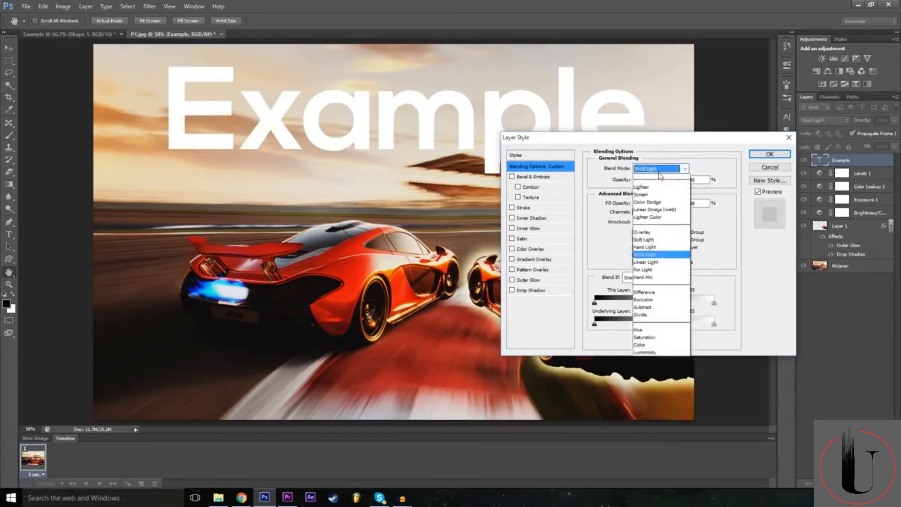
left_click(662, 352)
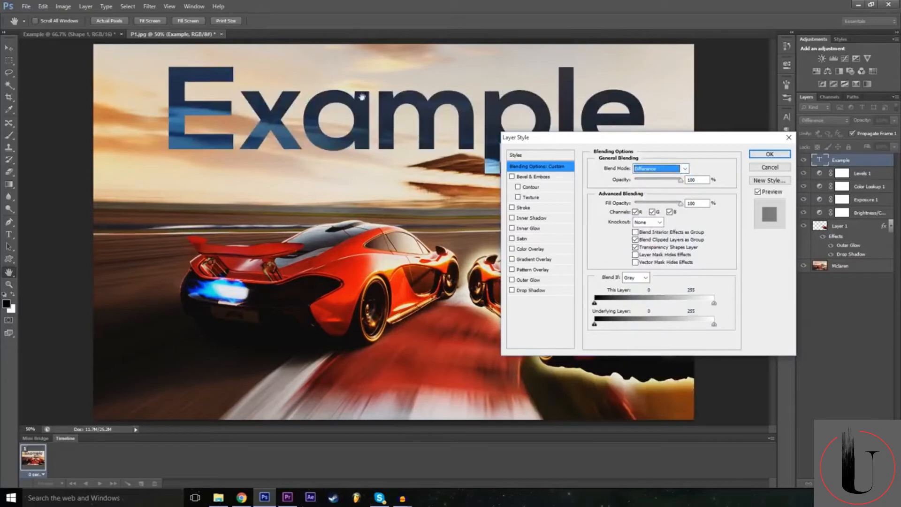
left_click(770, 154)
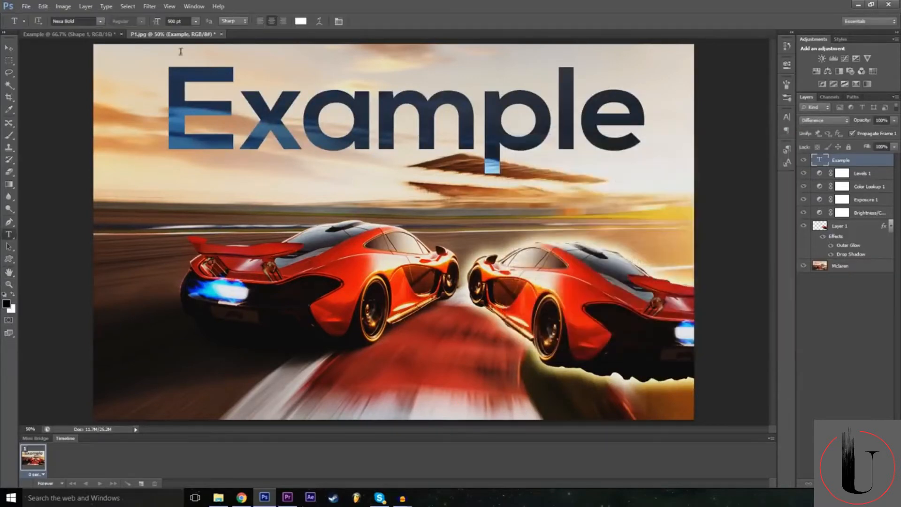
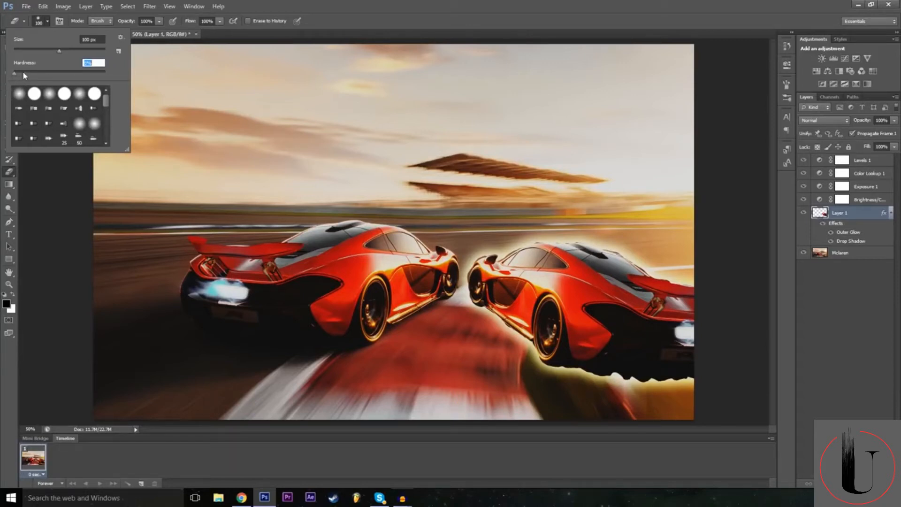
Try erasing most of the car copy on Layer 1 with the 100 px eraser at 0% hardness, and undo it.
left_click(394, 4)
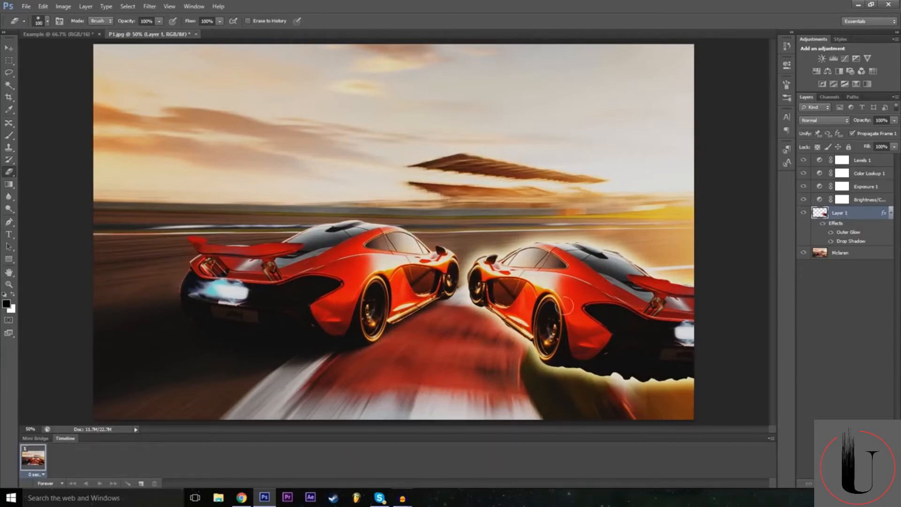
mouse_move(478, 343)
left_mouse_down()
mouse_move(565, 272)
mouse_move(612, 211)
mouse_move(481, 340)
mouse_move(449, 316)
mouse_move(459, 283)
mouse_move(478, 268)
mouse_move(517, 321)
mouse_move(595, 253)
mouse_move(642, 284)
mouse_move(629, 260)
mouse_move(660, 297)
left_mouse_up()
left_click_drag(690, 329, 703, 337)
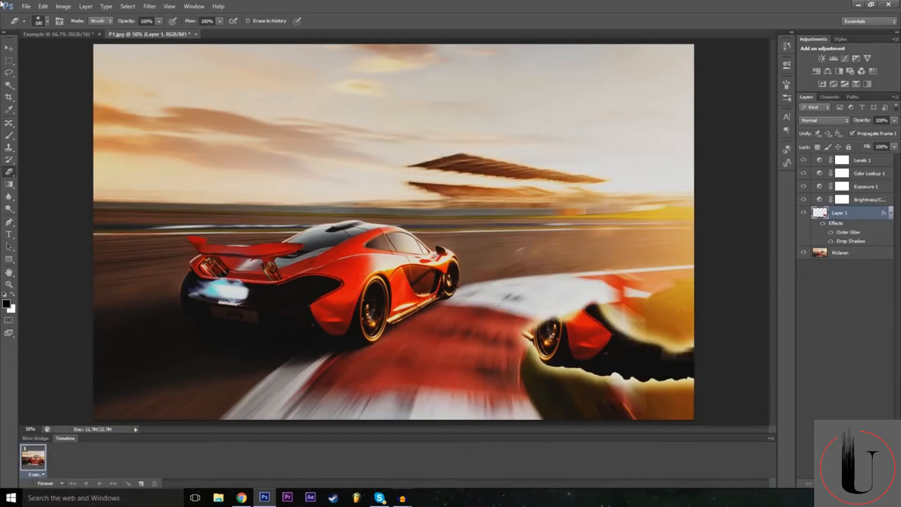
left_click(42, 6)
left_click(56, 34)
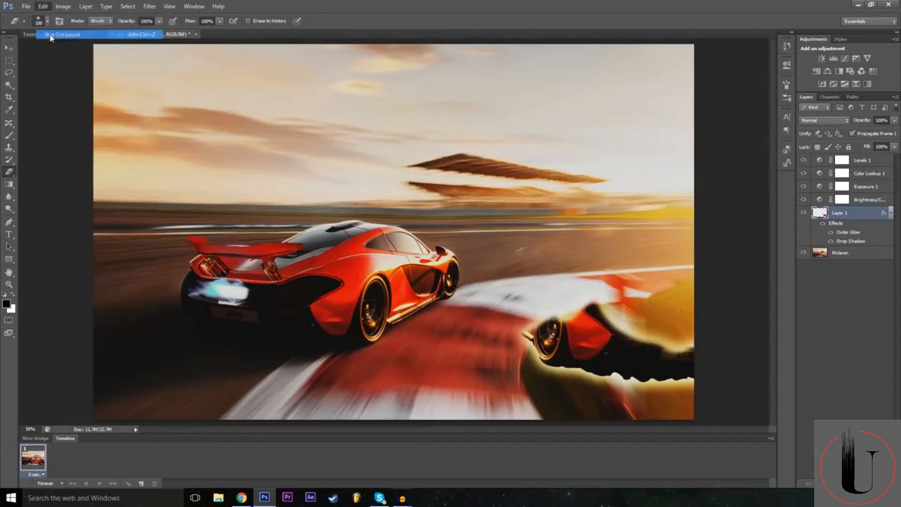
Set the eraser hardness to 100% and erase the front part of the car copy on Layer 1.
left_click(49, 21)
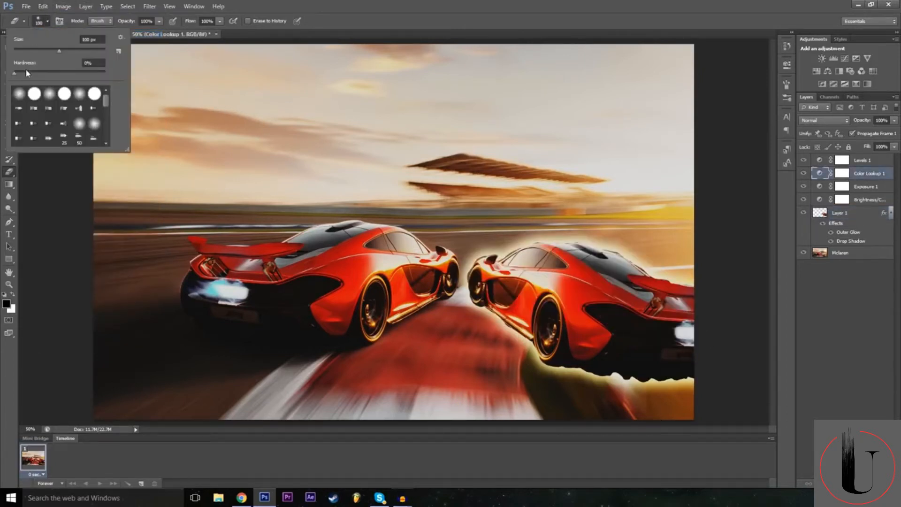
left_click_drag(26, 72, 59, 74)
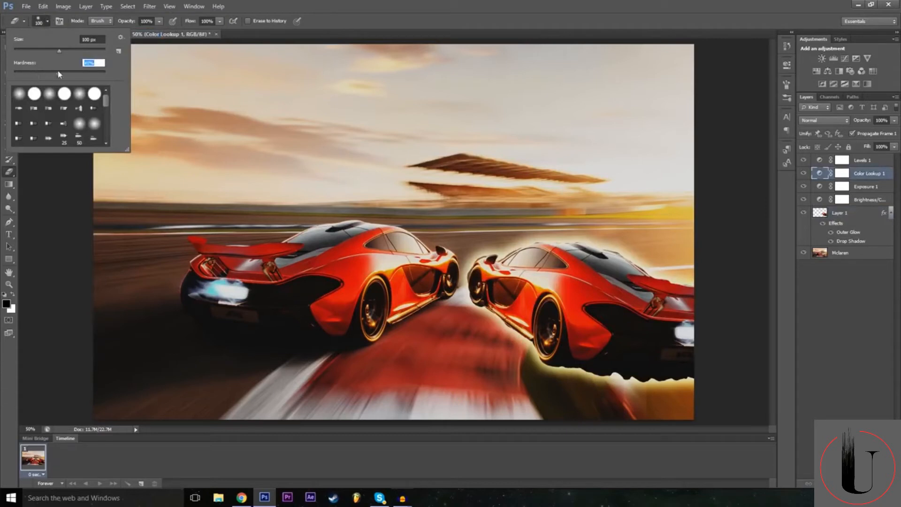
left_click(516, 5)
left_click(820, 213)
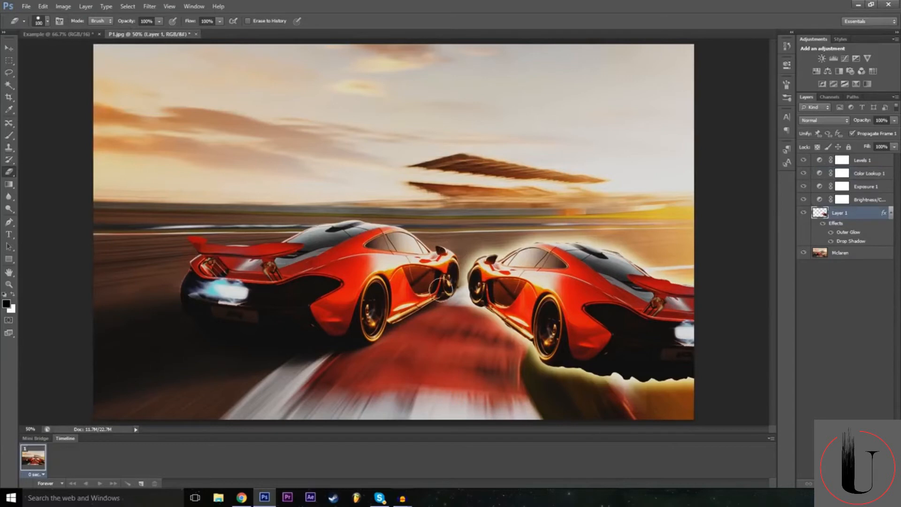
mouse_move(468, 319)
left_mouse_down()
mouse_move(502, 245)
mouse_move(558, 207)
mouse_move(502, 277)
mouse_move(478, 326)
mouse_move(529, 258)
mouse_move(560, 240)
mouse_move(462, 346)
left_mouse_up()
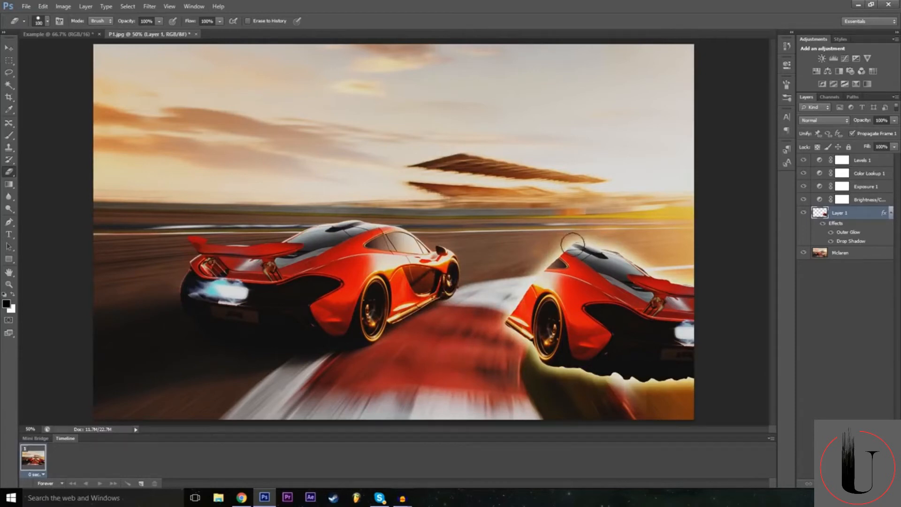
Set the eraser hardness back to 0% and erase soft strokes across the rear body of the car copy.
left_click(47, 21)
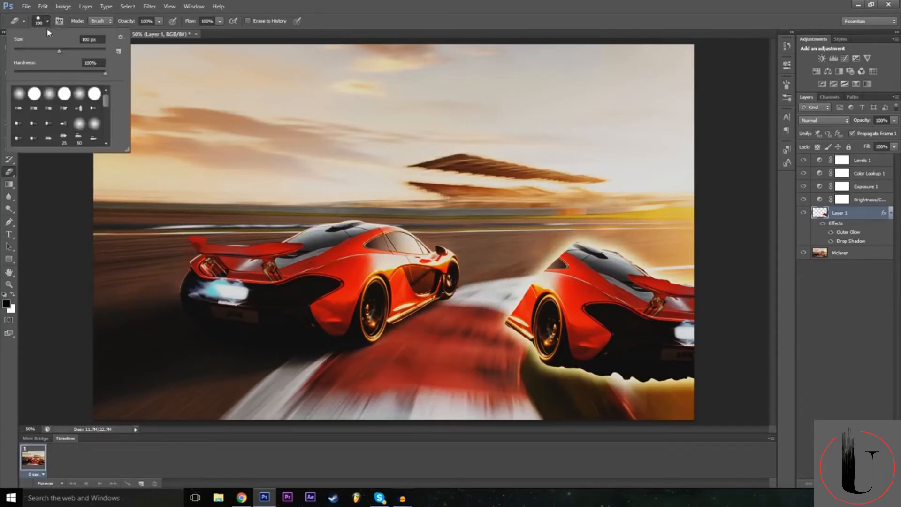
left_click(58, 74)
key("Return")
mouse_move(650, 282)
left_mouse_down()
mouse_move(558, 368)
mouse_move(641, 302)
mouse_move(574, 383)
left_mouse_up()
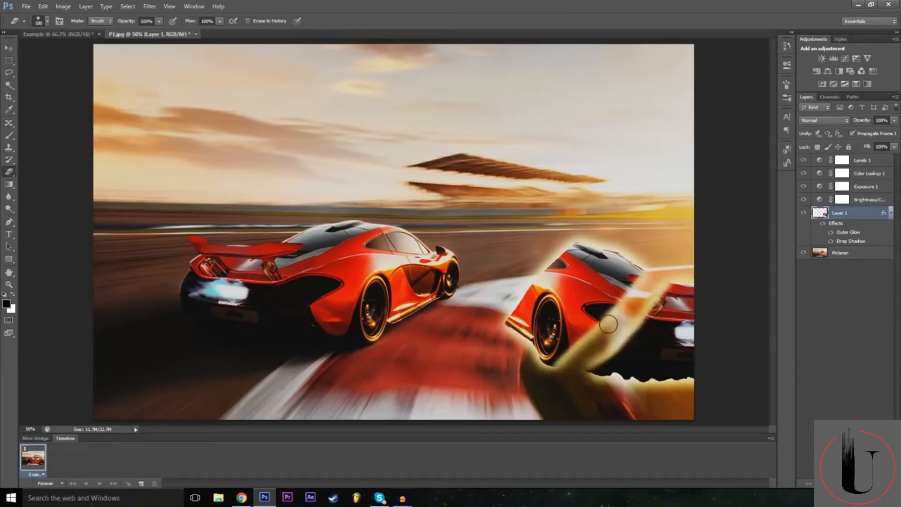
mouse_move(608, 324)
left_mouse_down()
mouse_move(593, 305)
mouse_move(582, 324)
mouse_move(598, 330)
left_mouse_up()
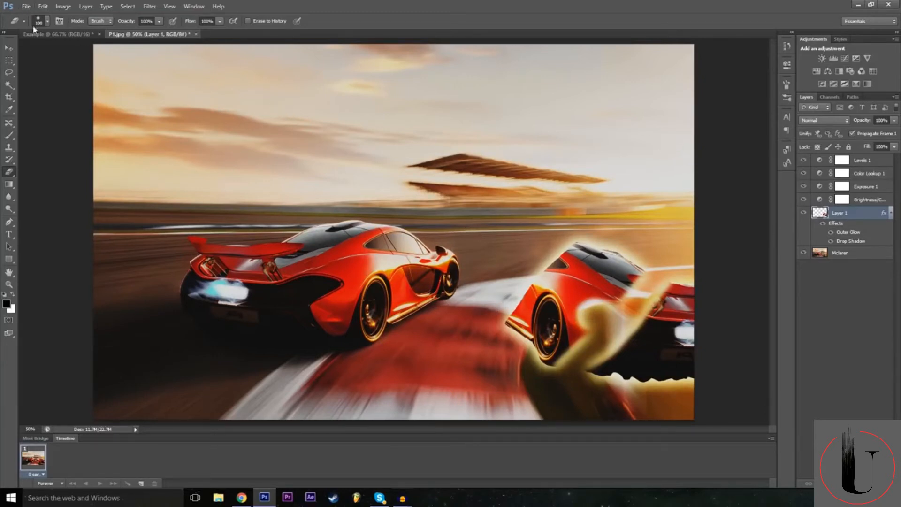
Choose the textured 59 px brush tip for the eraser and erase most of the remaining car copy.
left_click(47, 21)
scroll(87, 131, "down", 3)
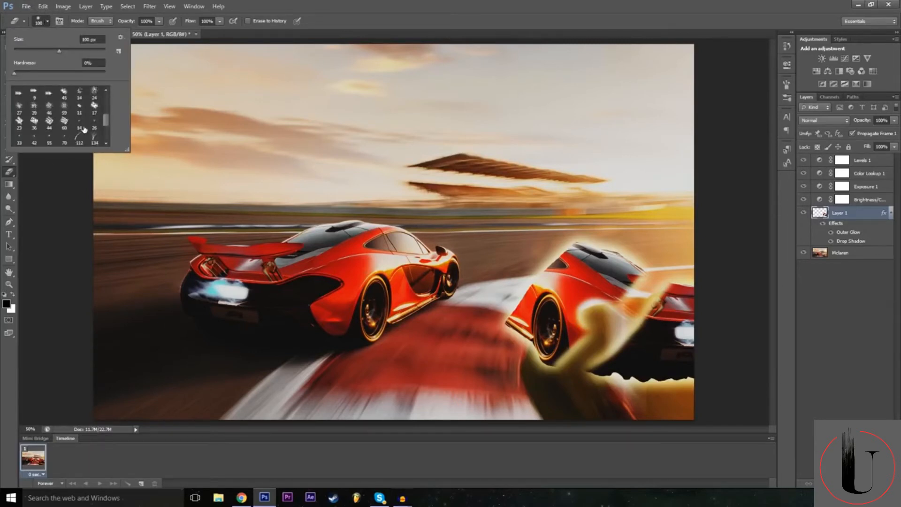
left_click(93, 107)
left_click(65, 110)
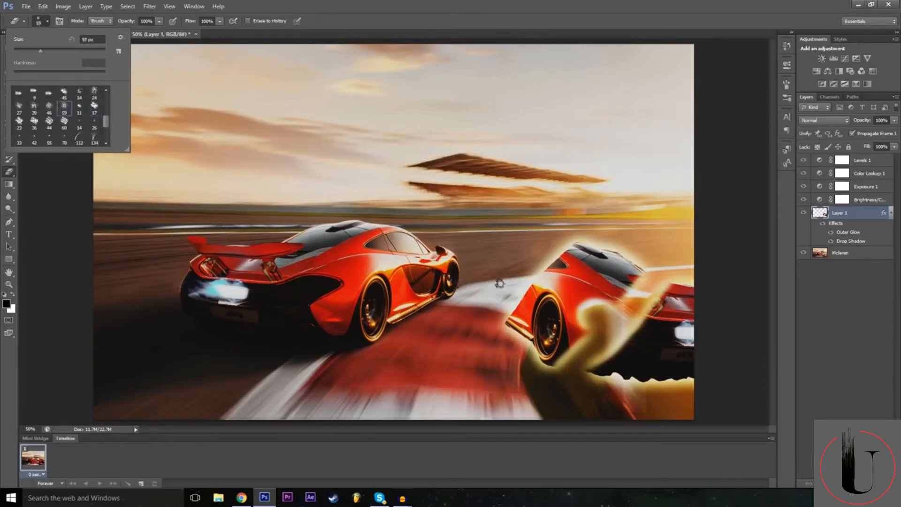
mouse_move(569, 294)
left_mouse_down()
mouse_move(592, 290)
mouse_move(560, 315)
mouse_move(546, 303)
mouse_move(605, 265)
mouse_move(593, 275)
left_mouse_up()
mouse_move(645, 291)
left_mouse_down()
mouse_move(660, 326)
mouse_move(677, 303)
mouse_move(681, 362)
mouse_move(657, 378)
mouse_move(577, 369)
mouse_move(647, 380)
mouse_move(511, 348)
mouse_move(557, 335)
mouse_move(525, 317)
mouse_move(517, 293)
mouse_move(527, 303)
mouse_move(515, 315)
mouse_move(565, 286)
mouse_move(552, 243)
mouse_move(546, 269)
mouse_move(513, 275)
mouse_move(571, 266)
mouse_move(558, 265)
mouse_move(575, 260)
mouse_move(571, 252)
mouse_move(666, 352)
left_mouse_up()
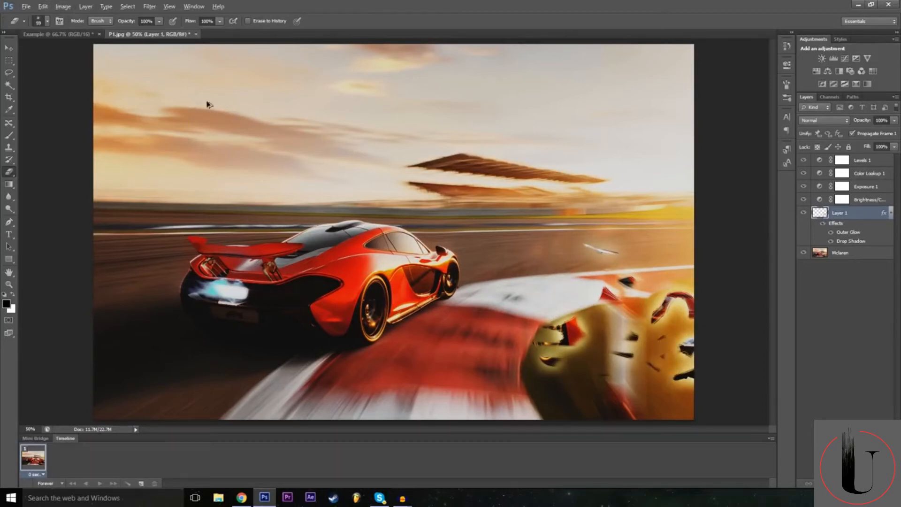
Undo the eraser strokes to restore the whole car copy on Layer 1.
key("ctrl+z")
key("ctrl+alt+z")
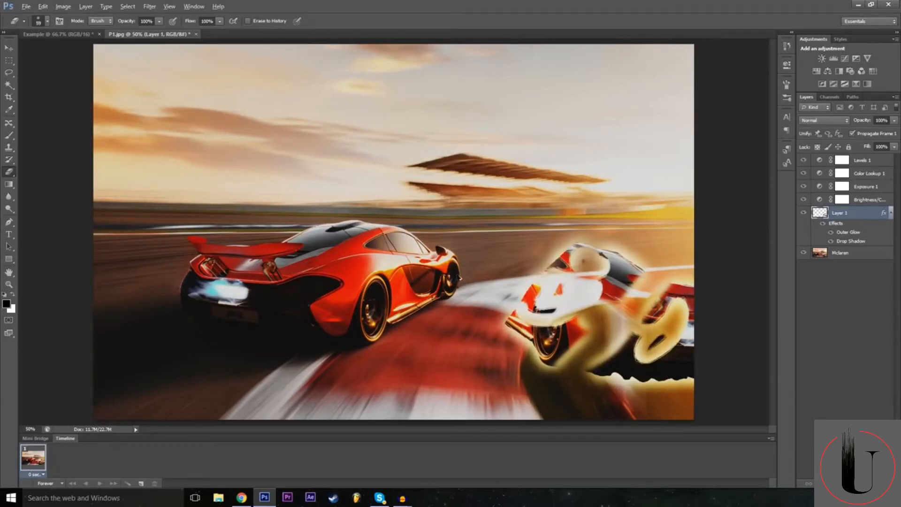
key("ctrl+alt+z")
key("ctrl+alt+z")
key("ctrl+alt+z")
key("ctrl+alt+z")
key("ctrl+alt+z")
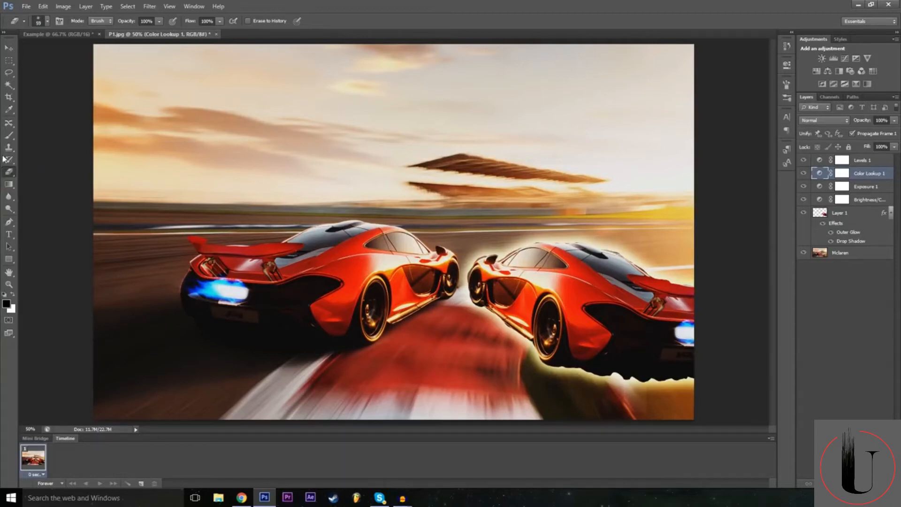
Activate the Pen tool.
left_click(9, 225)
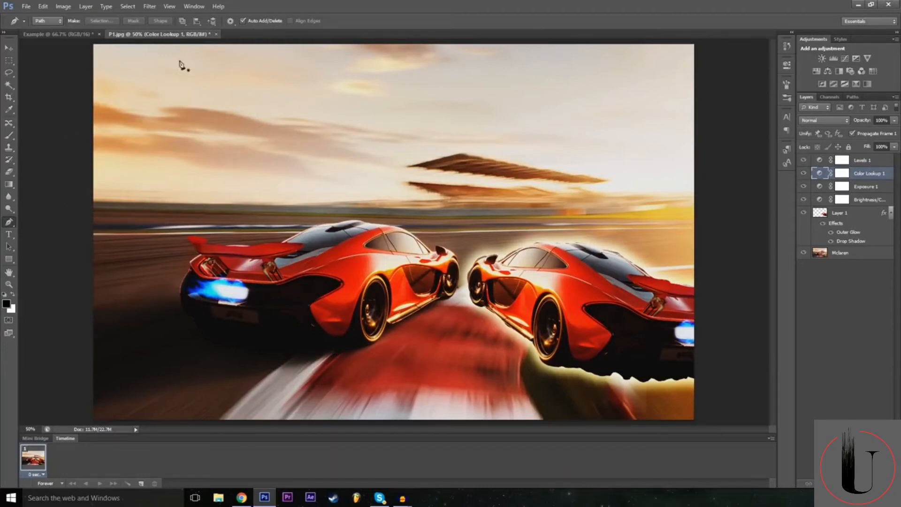
left_click(94, 37)
left_click(158, 36)
left_click(39, 4)
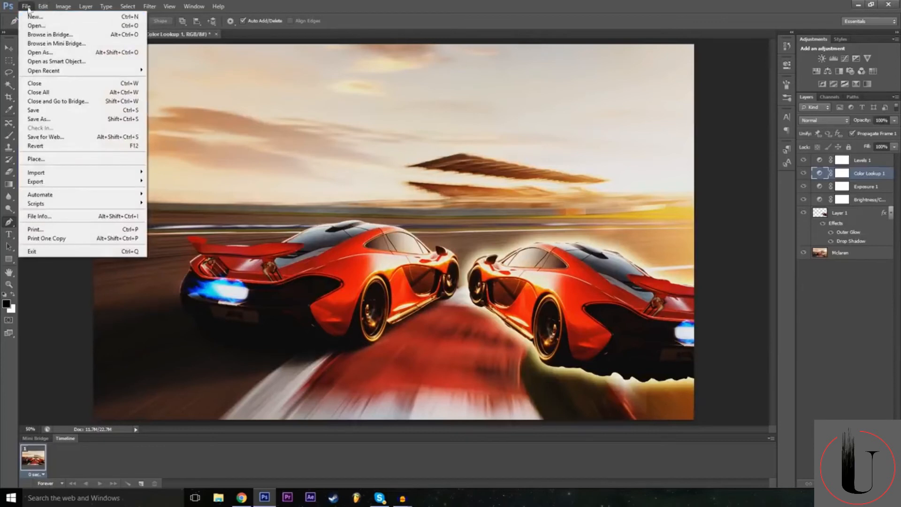
left_click(31, 17)
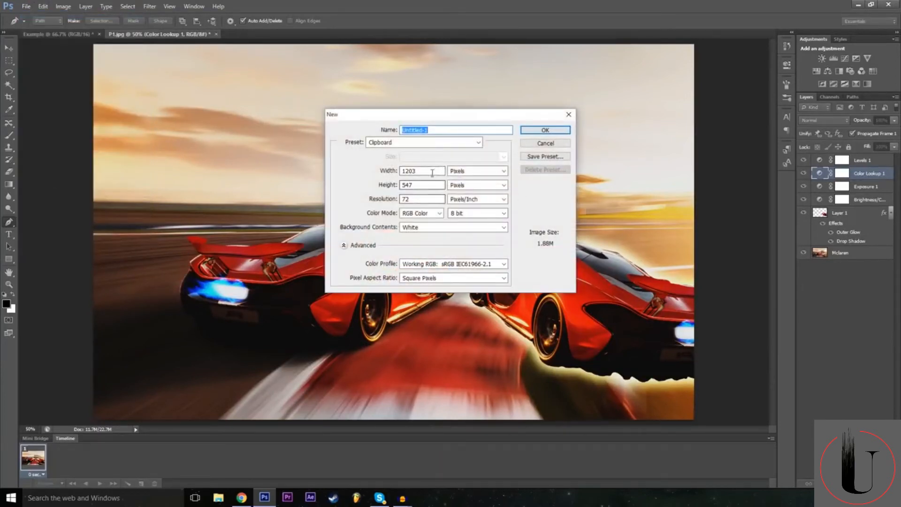
left_click(437, 173)
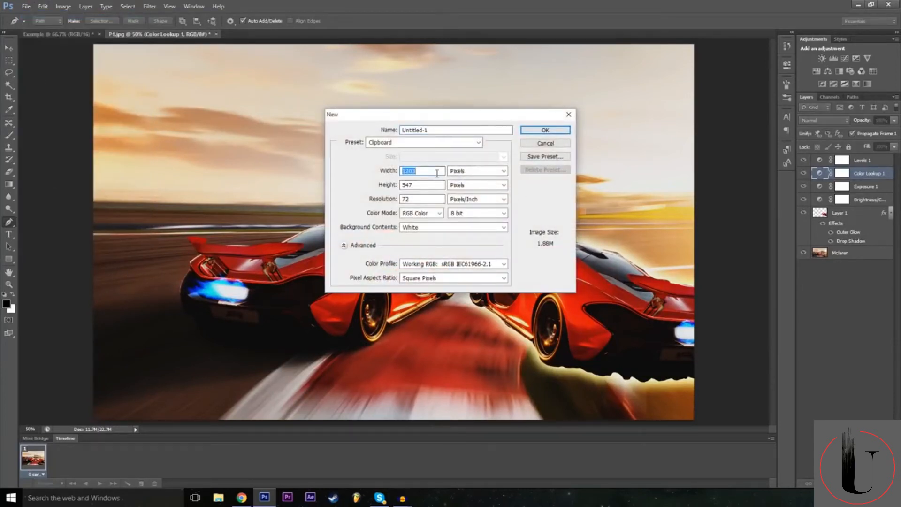
type("192")
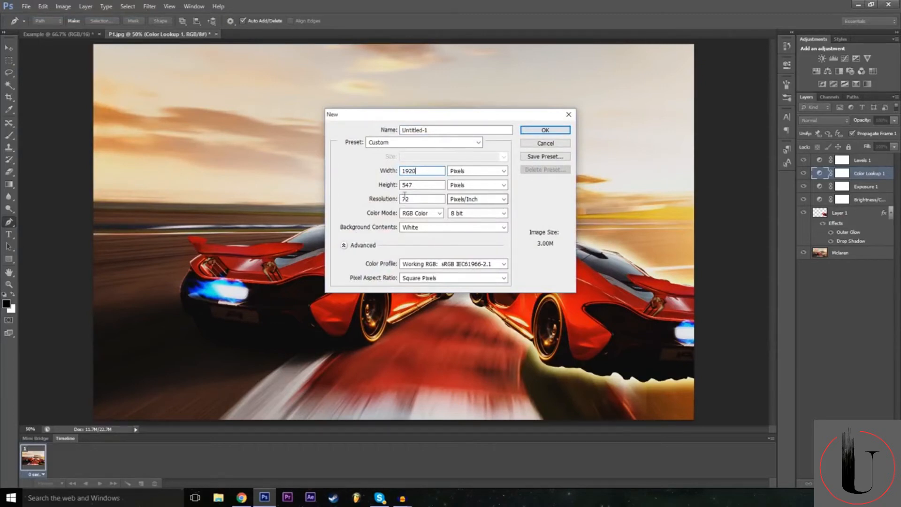
left_click(411, 186)
left_click(546, 145)
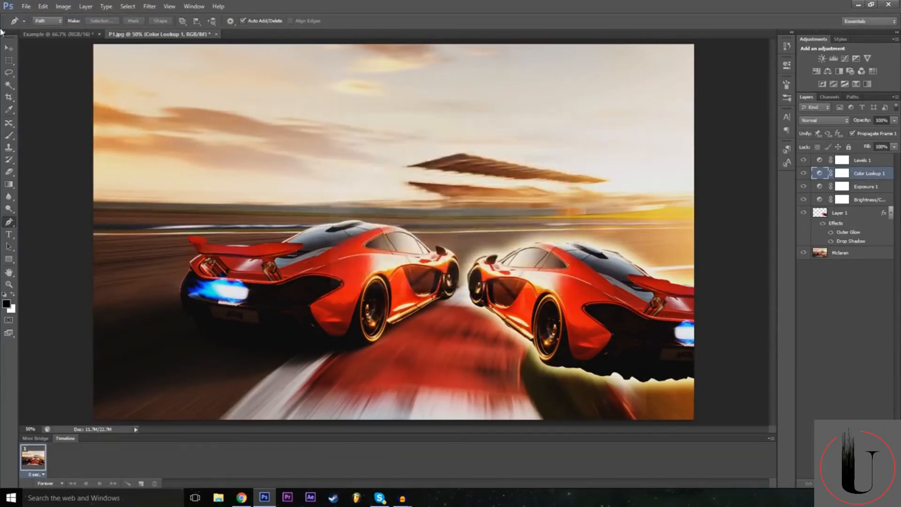
Switch to the Example document, hide the Rectangle 1 layer and make the Background layer active.
key("ctrl+Tab")
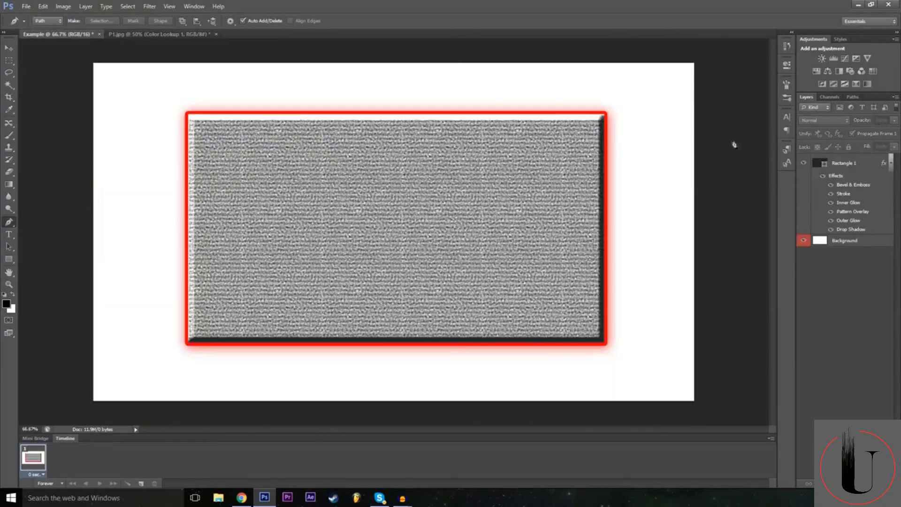
left_click(804, 163)
left_click(843, 241)
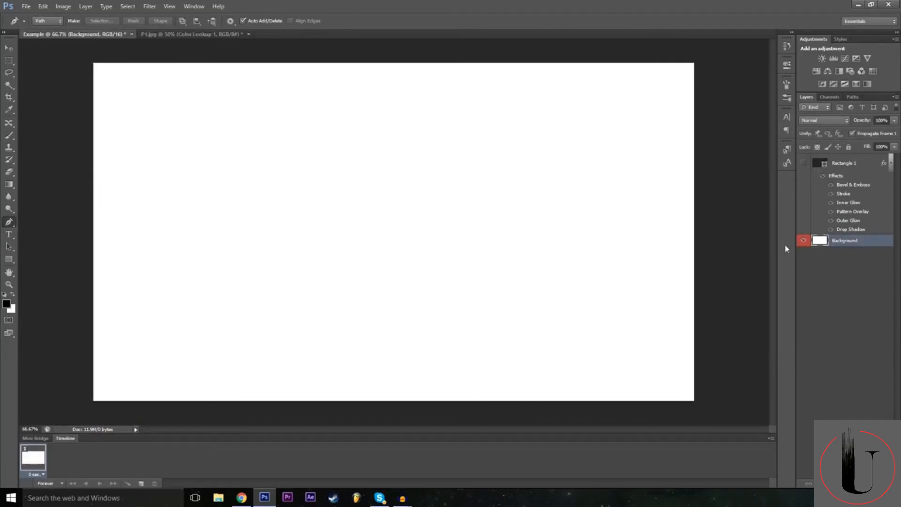
left_click(803, 164)
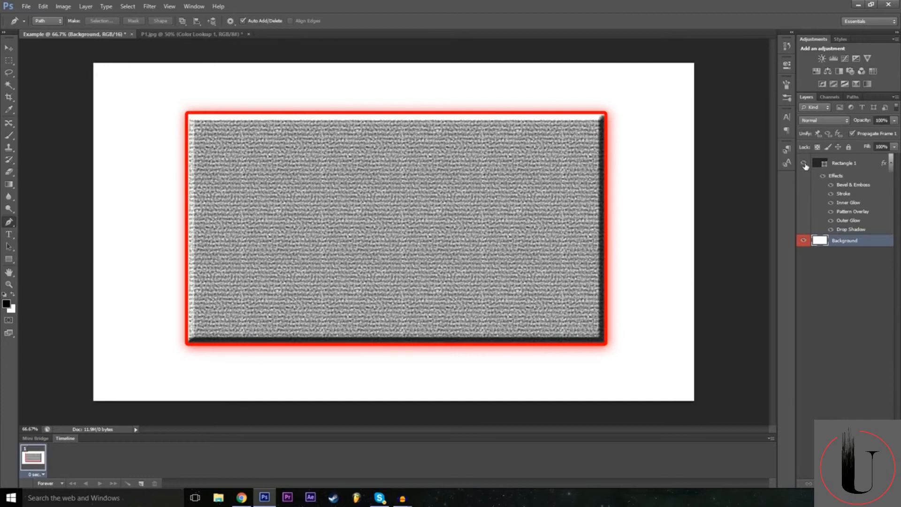
left_click(804, 163)
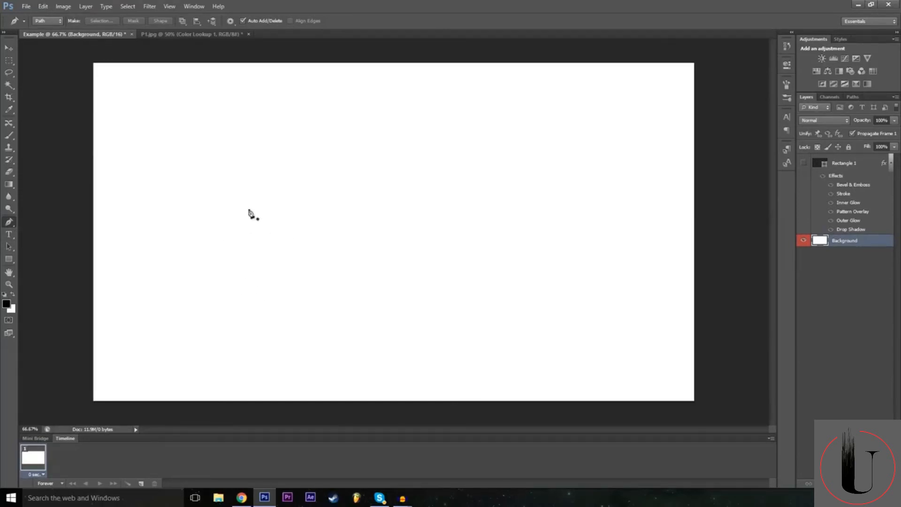
Start a Z-shaped pen path in the canvas's upper-left area, and undo its anchor points back to the first one.
left_click(250, 137)
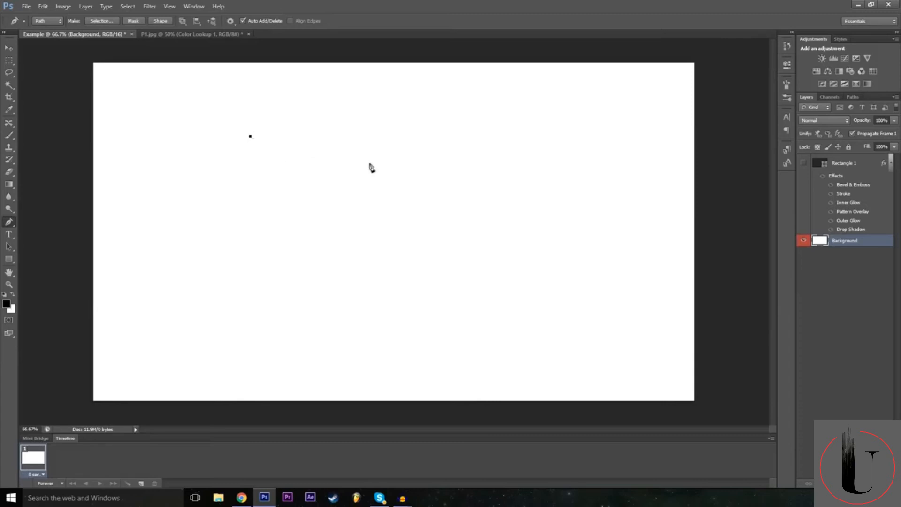
left_click(400, 133)
left_click(248, 237)
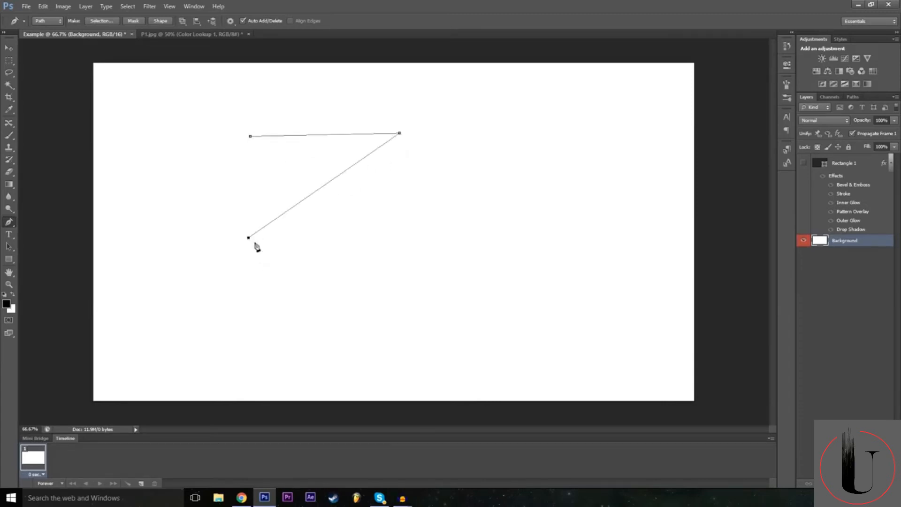
left_click(417, 237)
key("ctrl+alt+z")
key("ctrl+alt+z")
key("ctrl+alt+z")
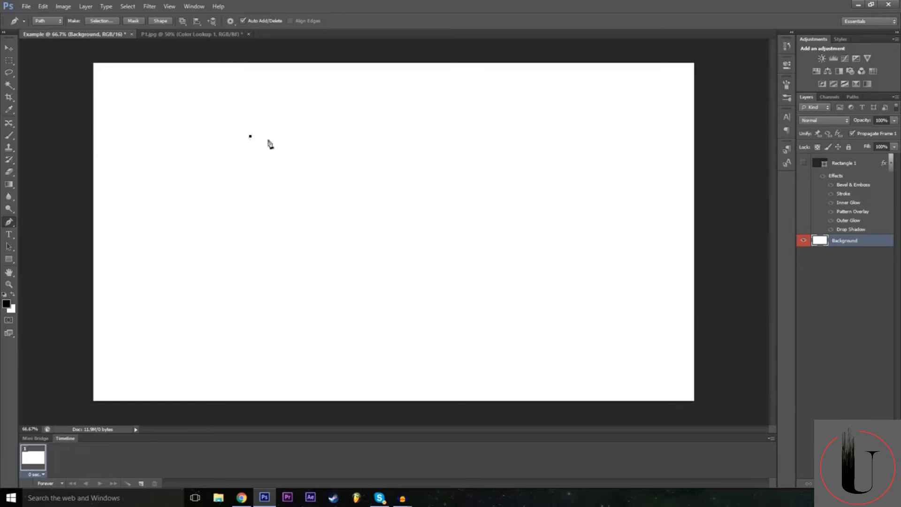
Draw the first side of a Z path: a horizontal upper edge, a diagonal down to the lower-left corner, and a horizontal base.
left_click(400, 136)
left_click(43, 6)
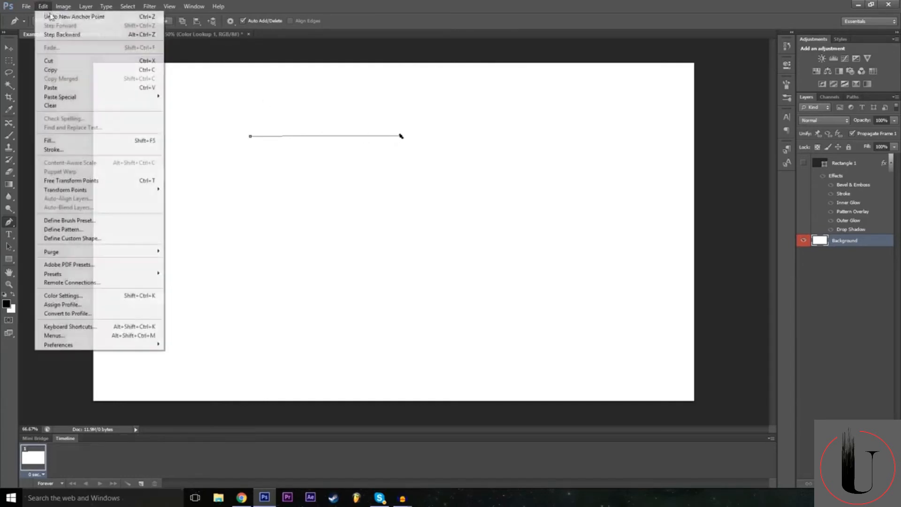
left_click(54, 11)
left_click(400, 136)
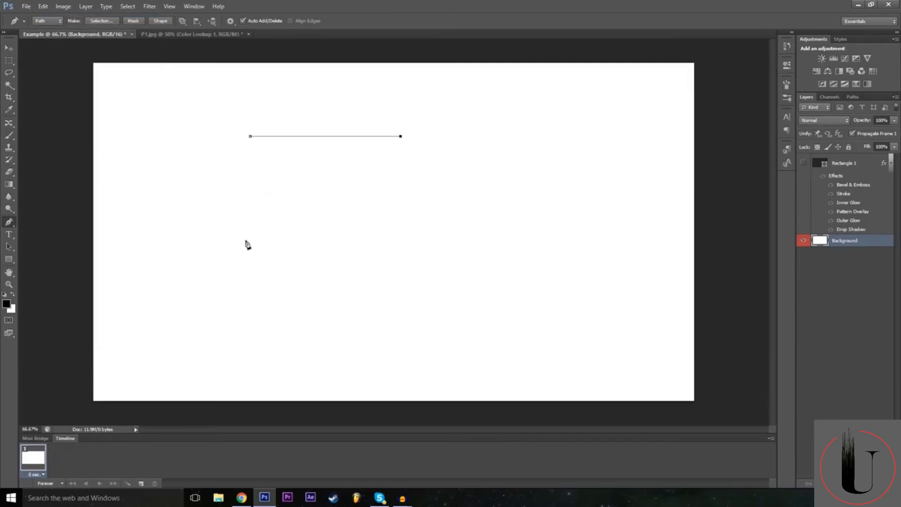
left_click(297, 239)
left_click(267, 270)
key("ctrl+z")
left_click(249, 280)
left_click(413, 280)
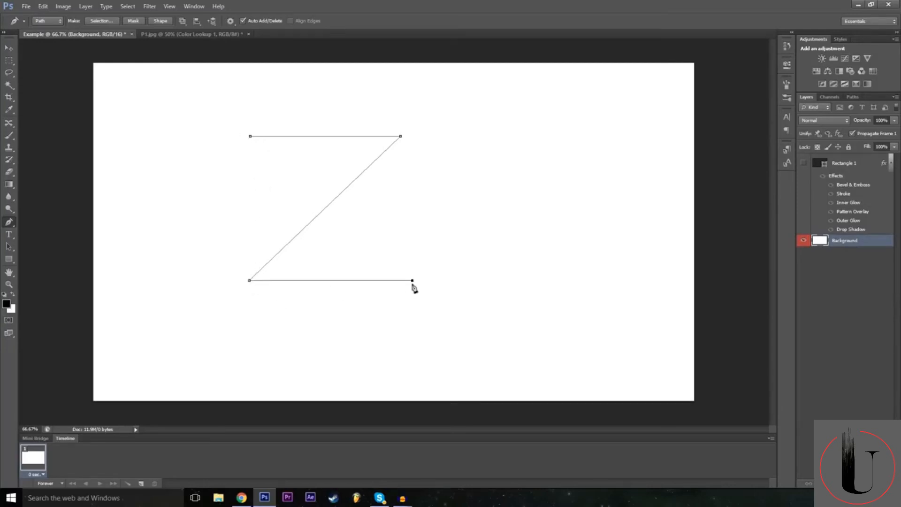
Complete the Z outline with a thick base, a parallel diagonal and a second upper edge, closing the path at its first anchor.
left_click(412, 251)
left_click(310, 251)
left_click(425, 137)
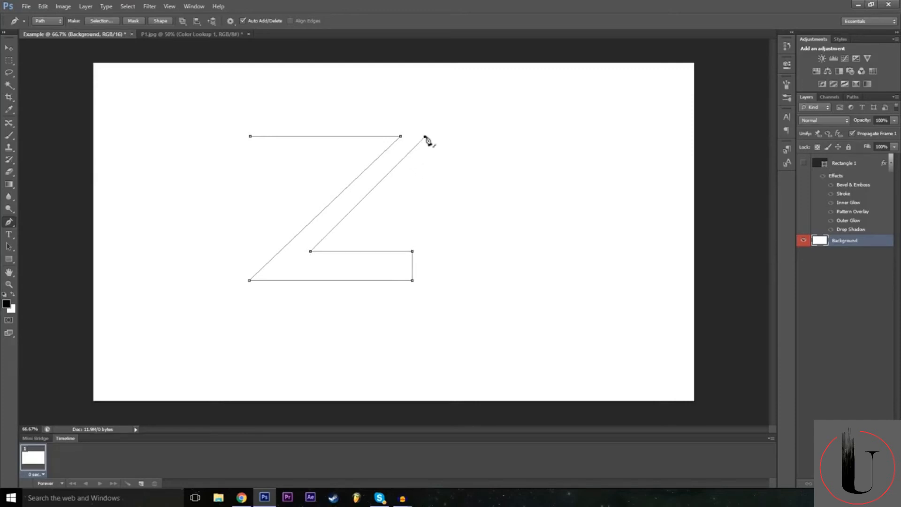
left_click_drag(425, 137, 438, 124)
left_click(251, 123)
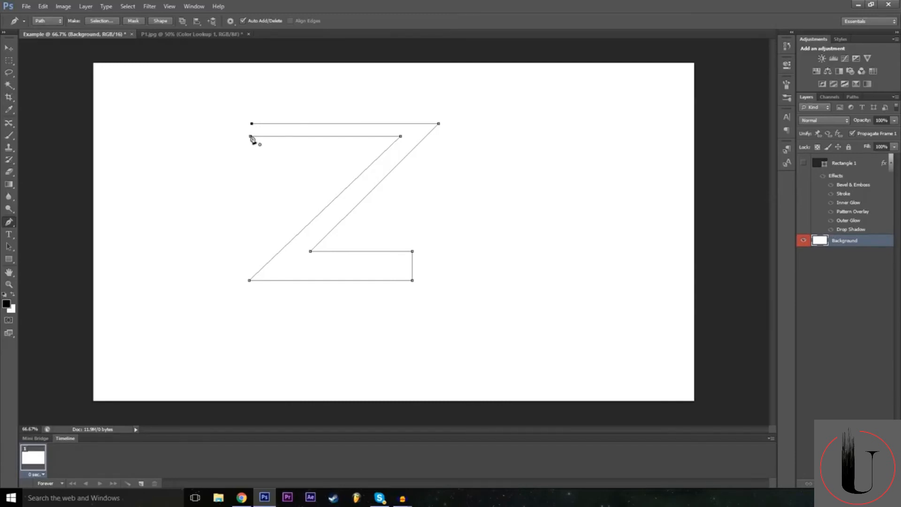
left_click(250, 136)
Define the closed path as a custom shape named "Z".
right_click(311, 278)
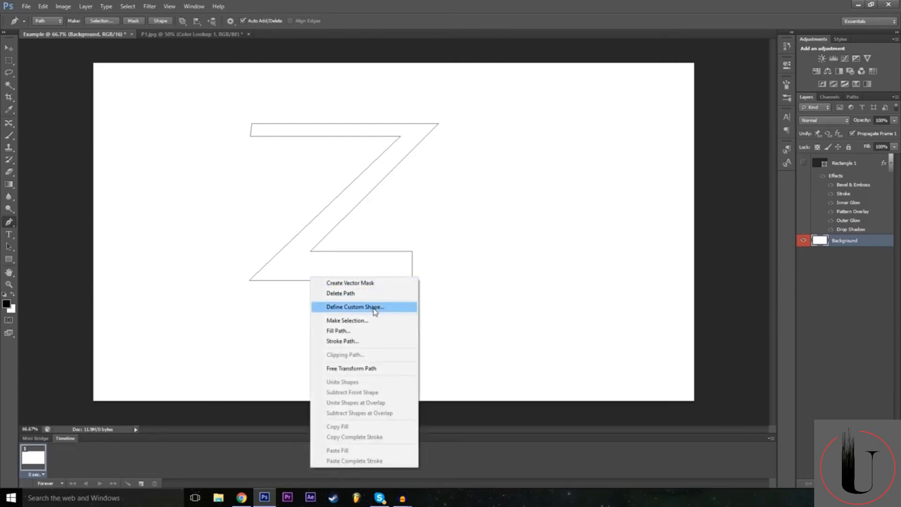
left_click(376, 307)
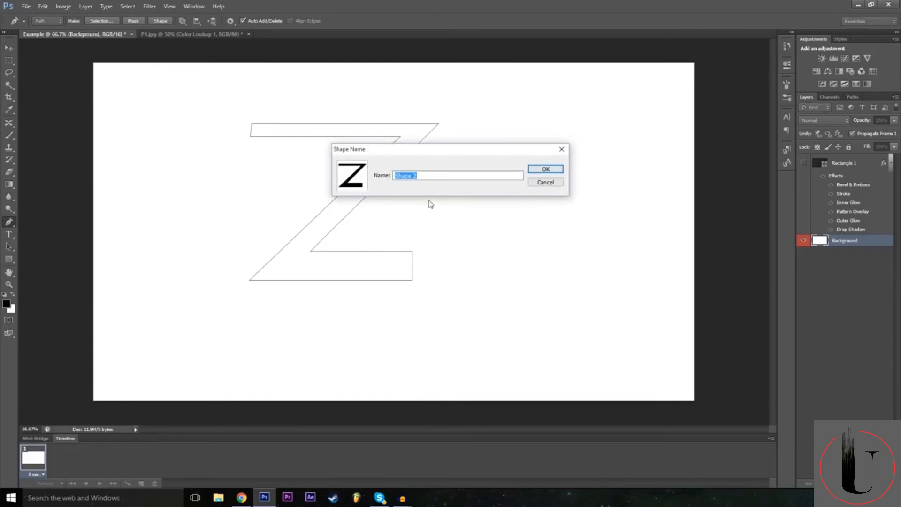
type("Z")
key("Return")
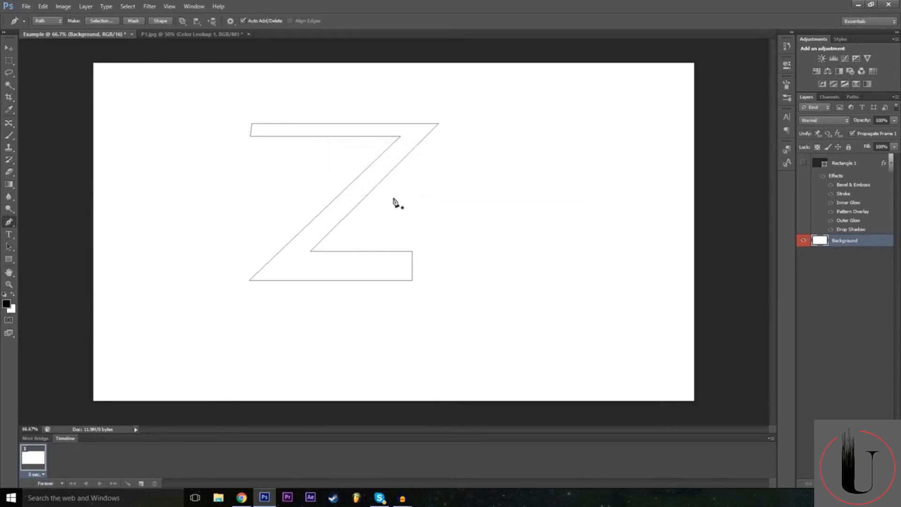
Choose the saved Z shape as the active shape for the Custom Shape tool.
left_click(8, 258)
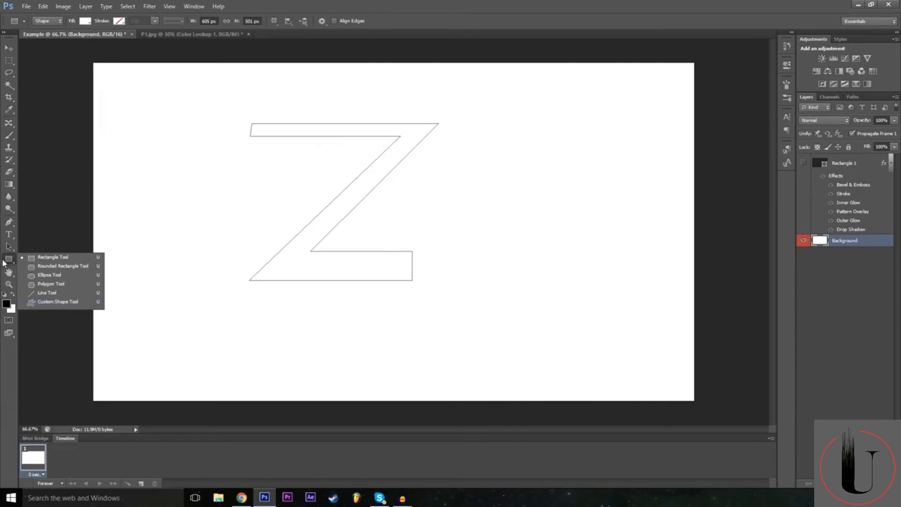
left_click(51, 302)
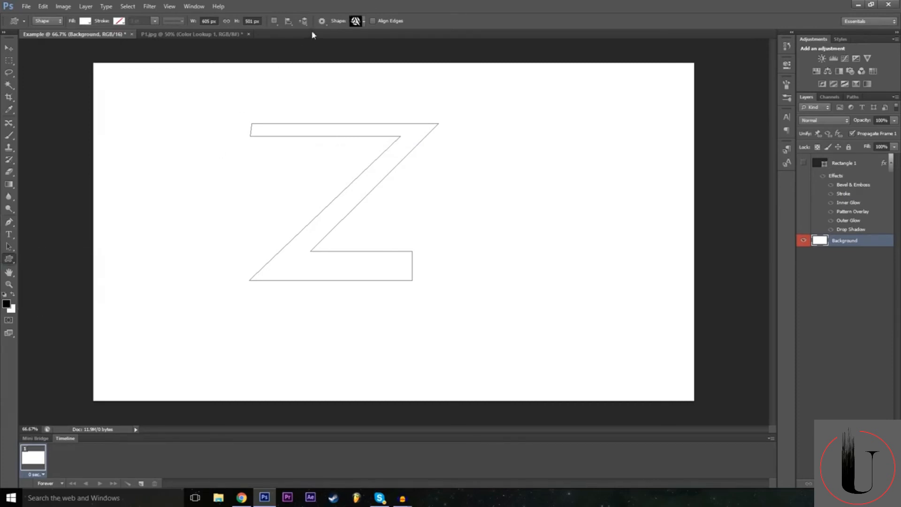
left_click(360, 22)
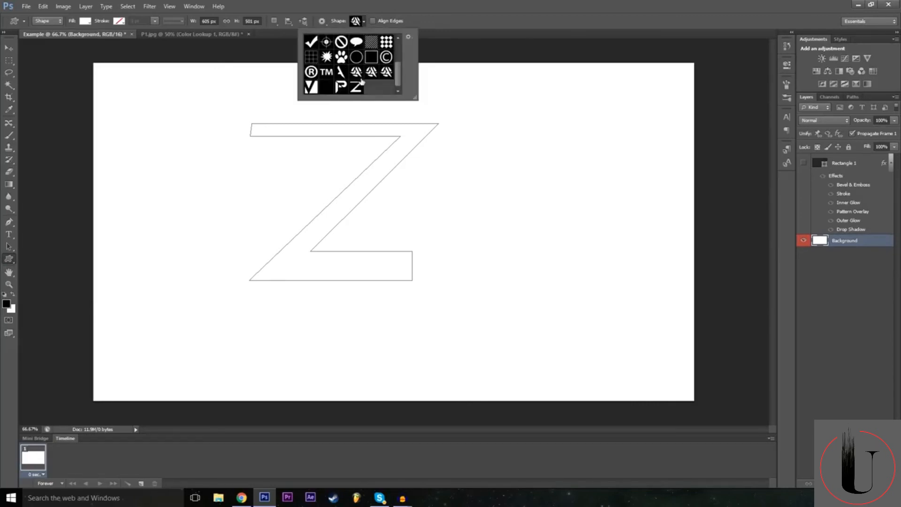
scroll(368, 57, "up", 1)
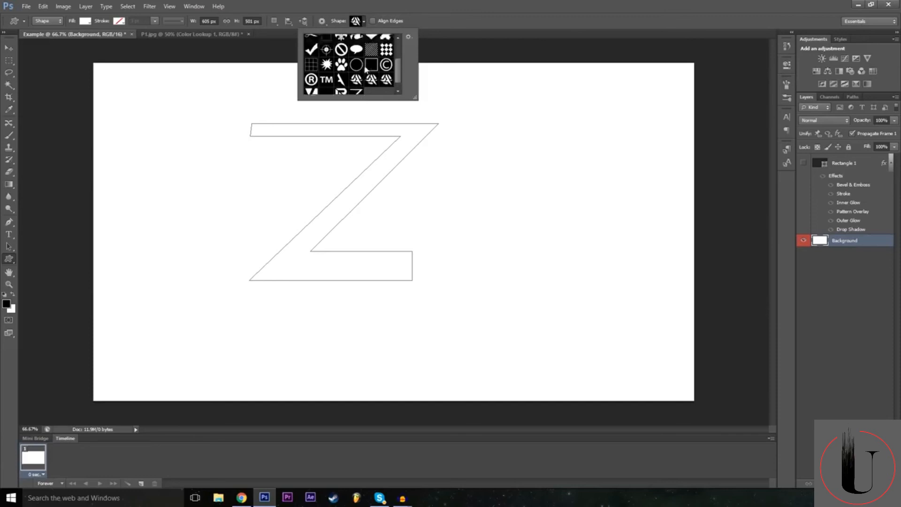
scroll(366, 70, "down", 1)
left_click(358, 87)
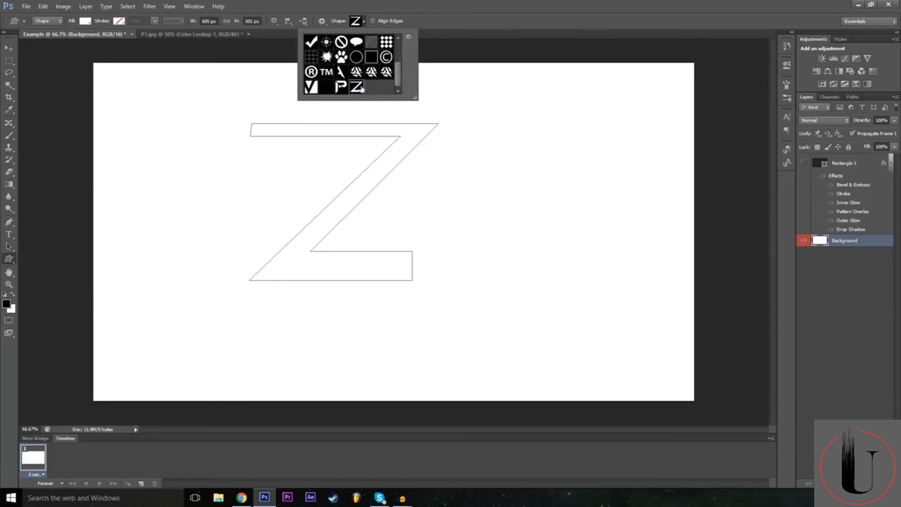
left_click(448, 3)
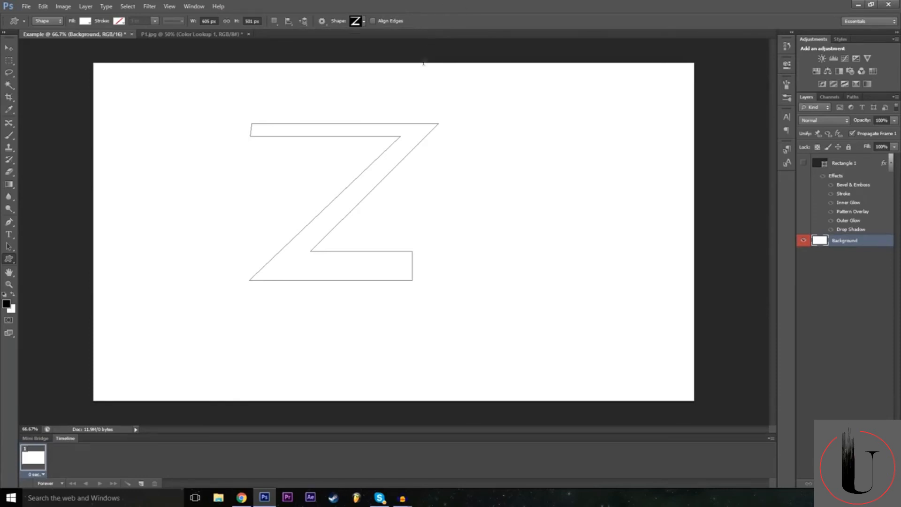
Place the Z custom shape at 605 × 501 px with proportions preserved, and move it near the middle of the canvas.
left_click(382, 238)
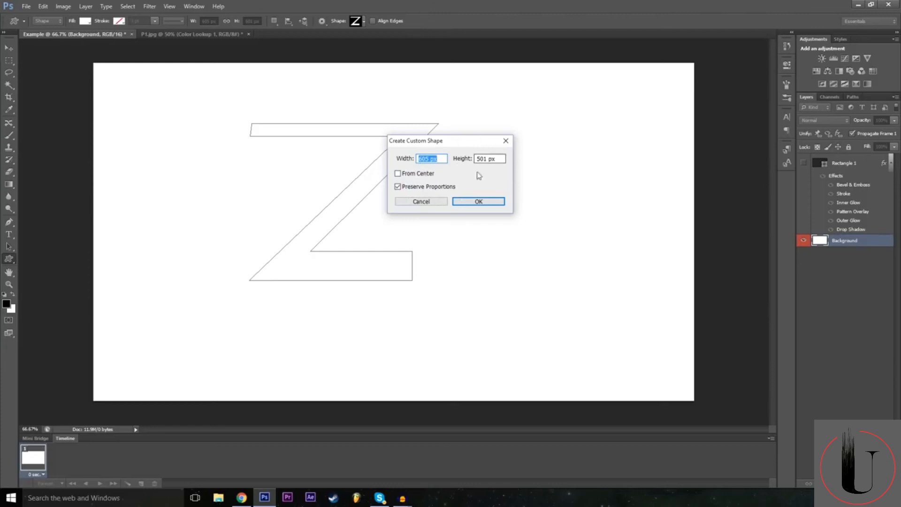
left_click(478, 202)
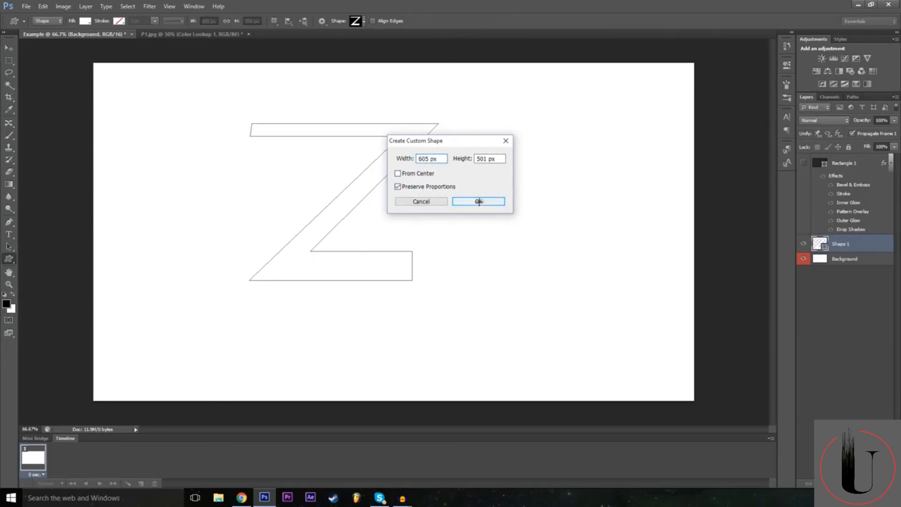
left_click(9, 48)
left_click_drag(473, 289, 425, 259)
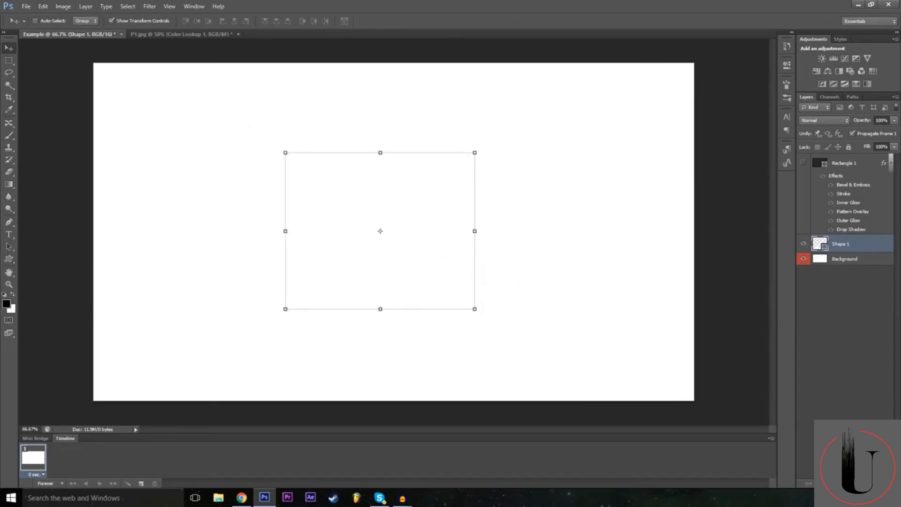
Add a Color Overlay to the Z shape's layer and set the overlay colour to black (000000).
left_click(819, 484)
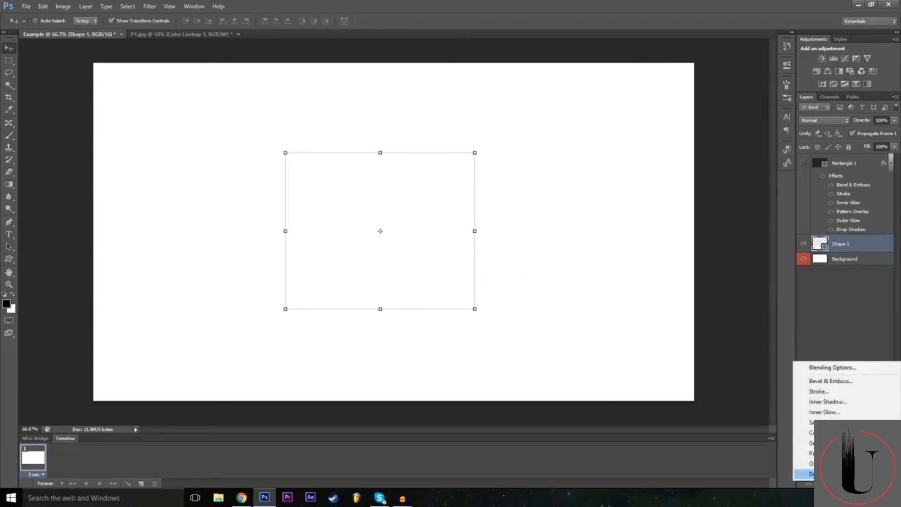
left_click(853, 373)
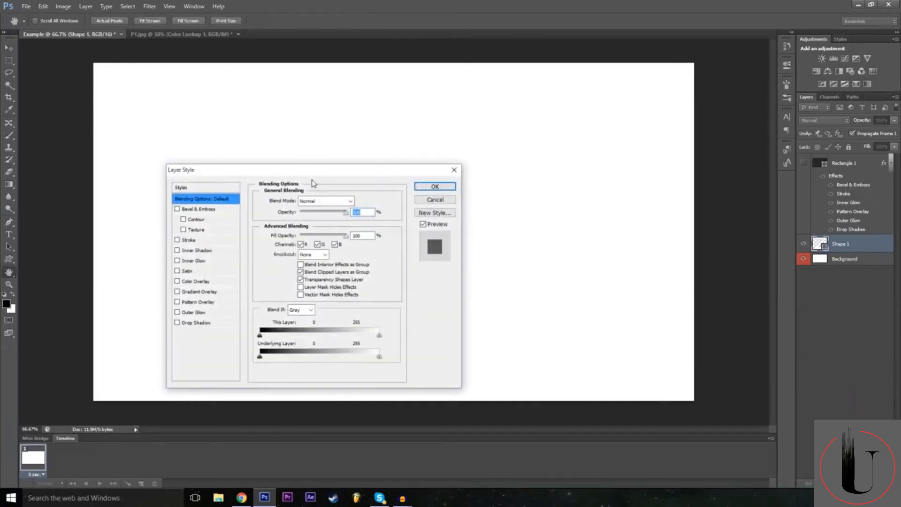
left_click_drag(313, 180, 784, 115)
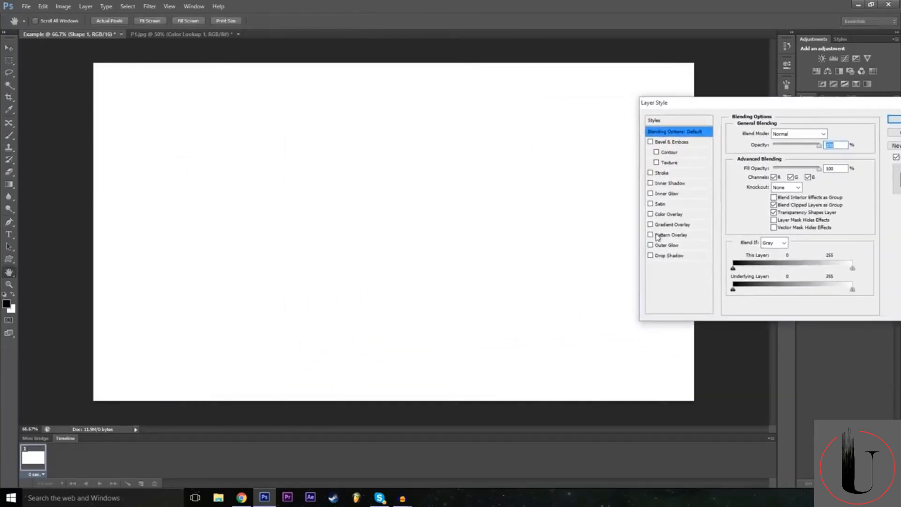
left_click(651, 214)
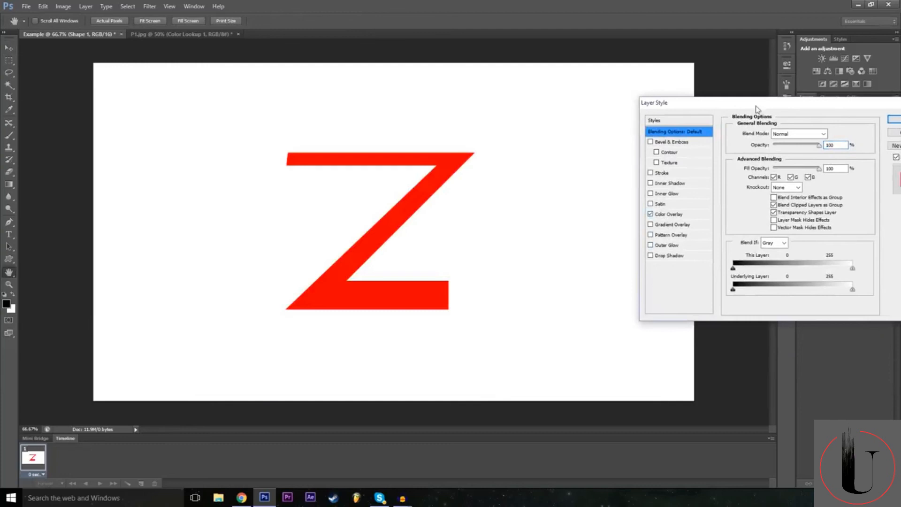
left_click_drag(756, 108, 614, 135)
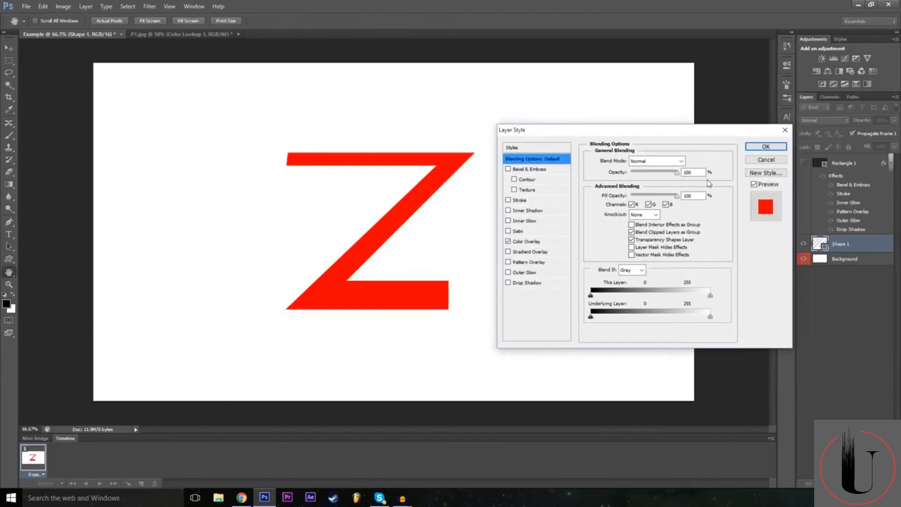
left_click(544, 242)
left_click(691, 161)
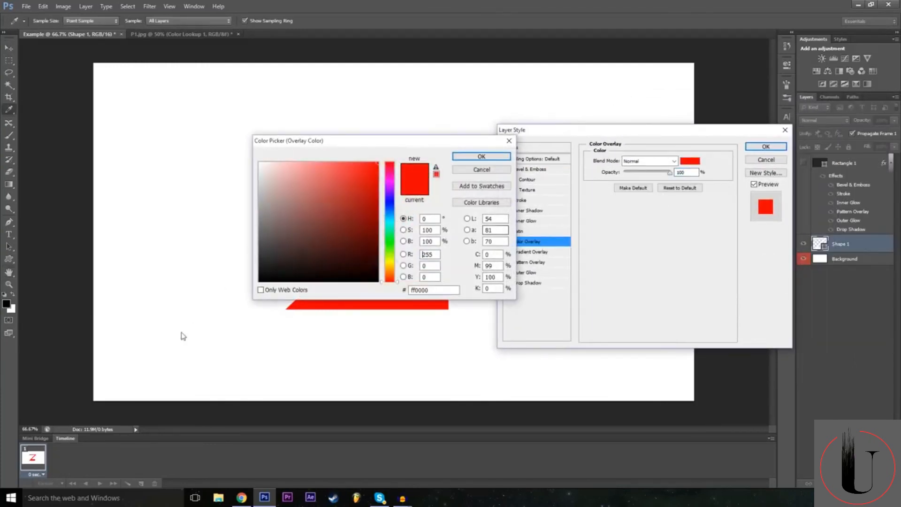
type("0")
left_click_drag(373, 146, 463, 200)
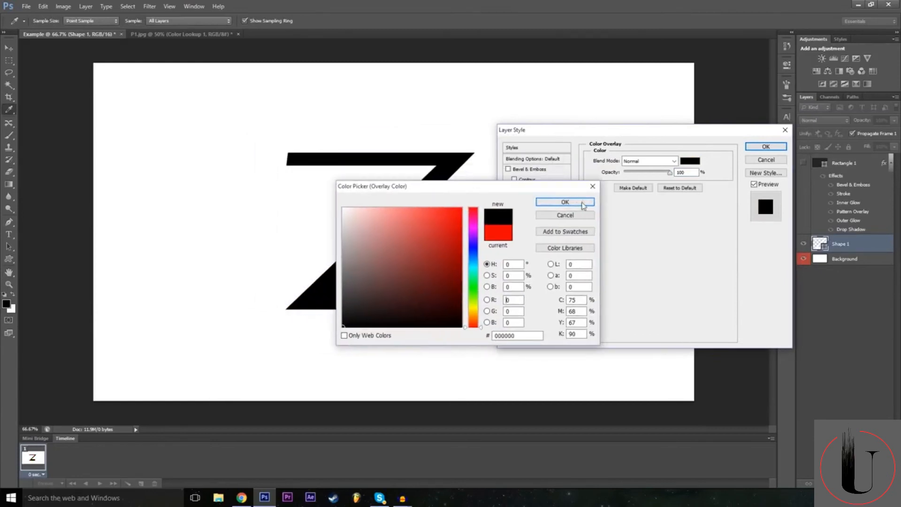
left_click(571, 210)
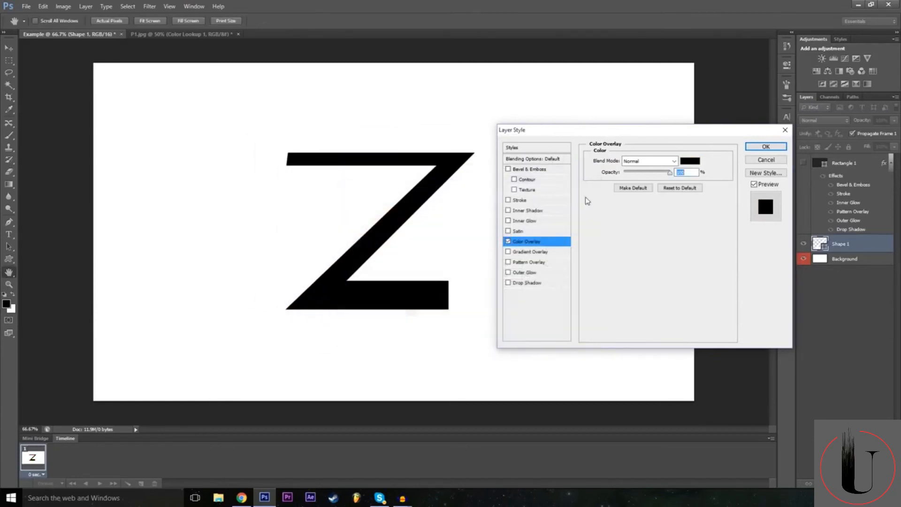
Add a bright red Outer Glow with increased spread and a 46 px size to the Z, and hide the Background layer.
left_click(509, 272)
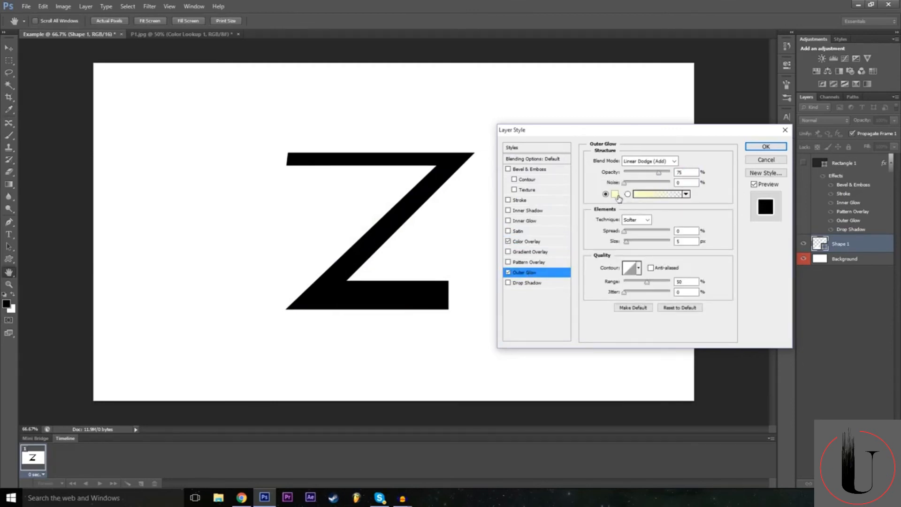
left_click(615, 194)
left_click(474, 209)
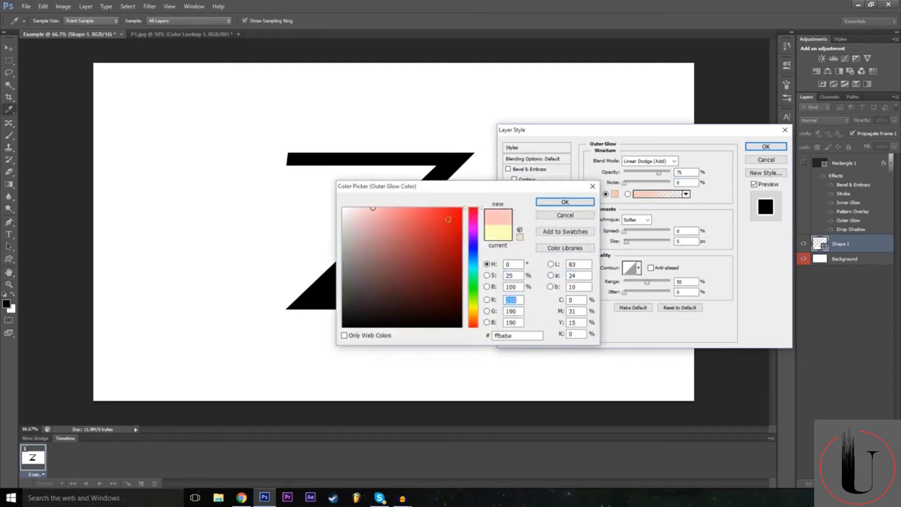
left_click(461, 208)
left_click(565, 202)
left_click_drag(626, 241, 638, 231)
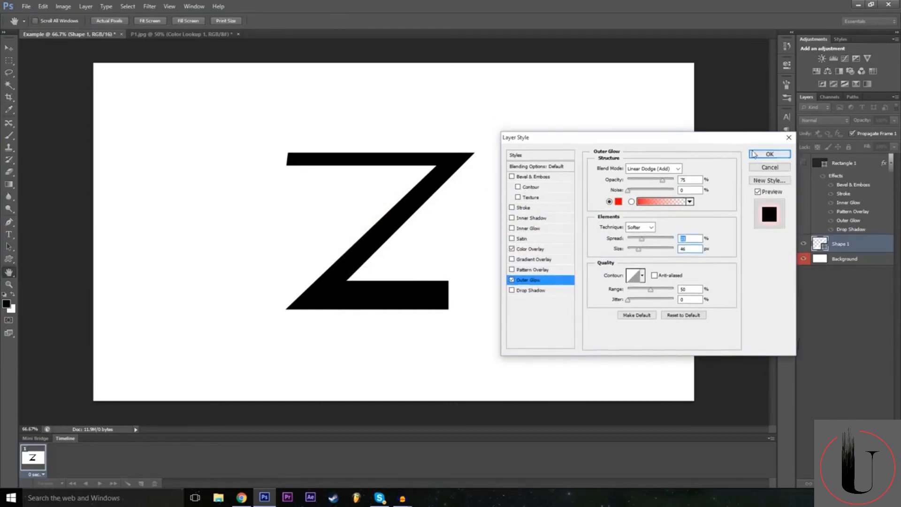
left_click(753, 154)
left_click(803, 285)
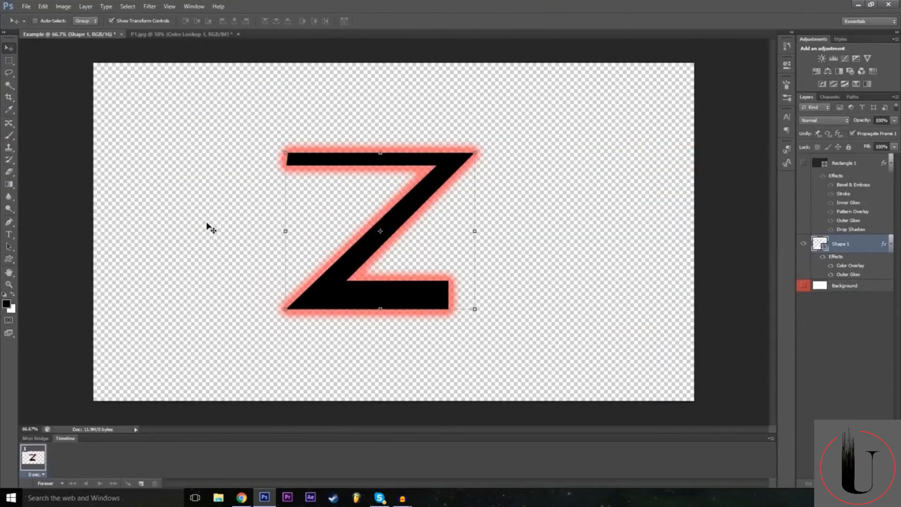
Review the P1.jpg car composite alongside the finished Z shape document, ending on the car image.
left_click(199, 34)
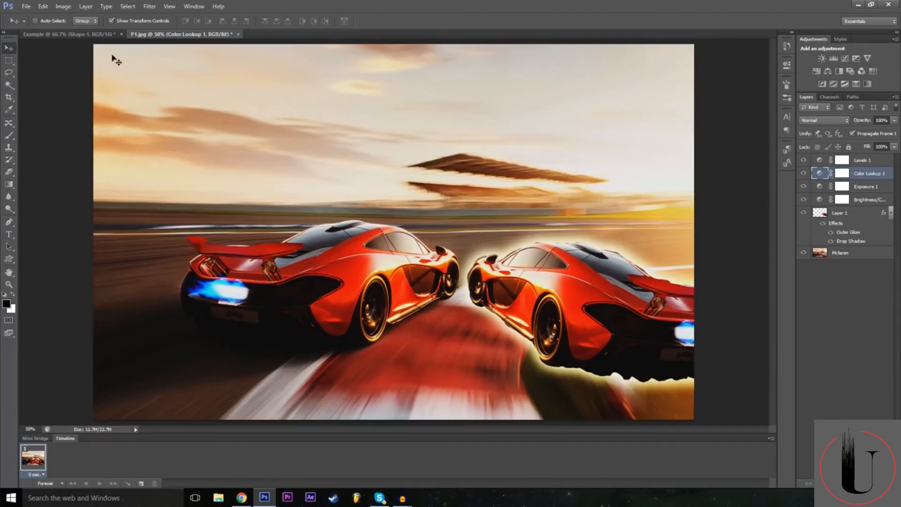
left_click(106, 32)
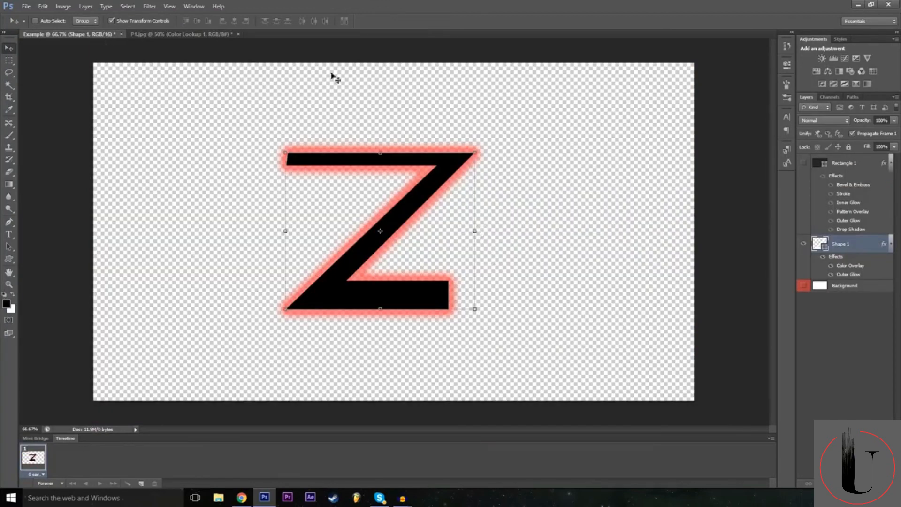
left_click(180, 34)
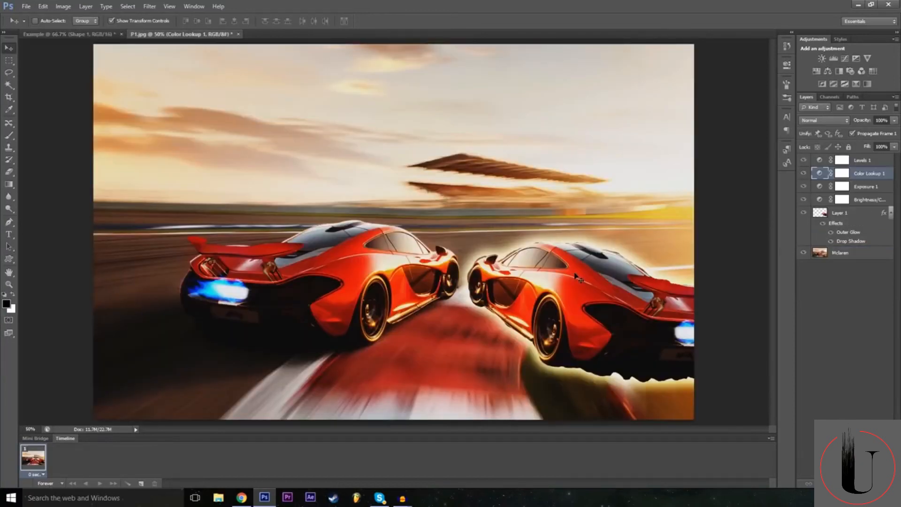